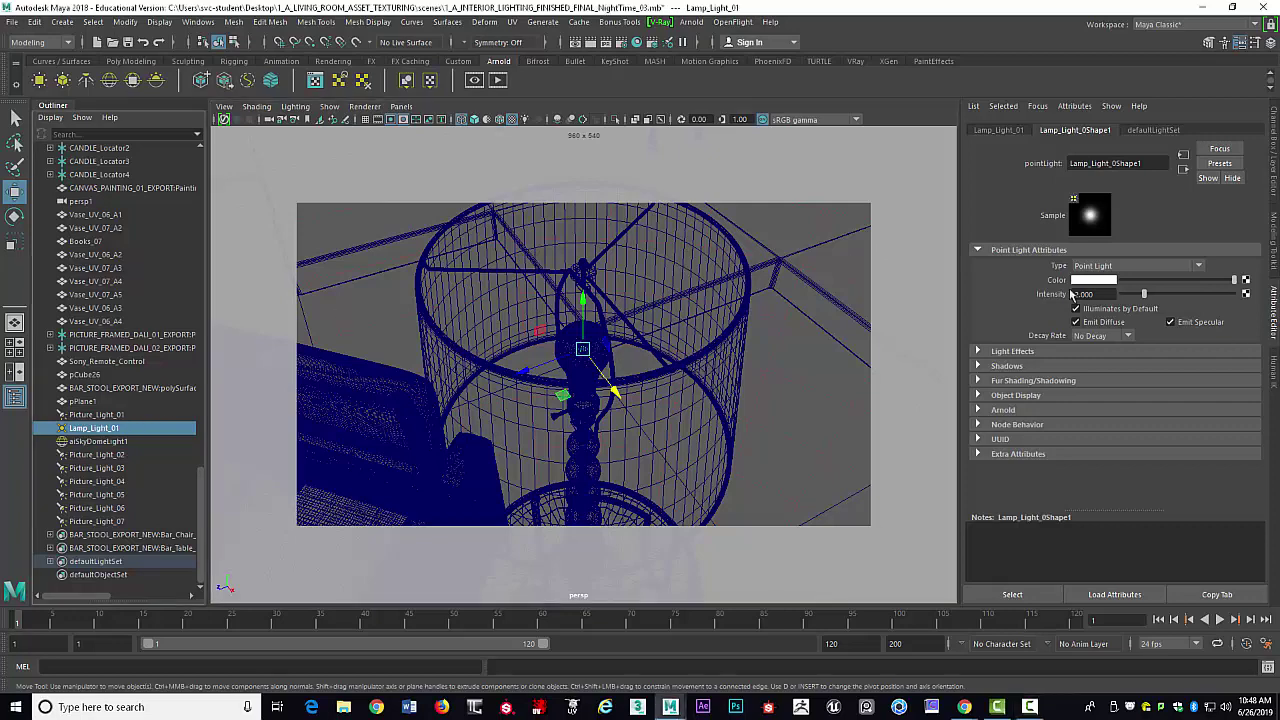
Examine the lamp light's point light attributes, including its Light Effects, Shadows and Arnold settings
key(ctrl+a)
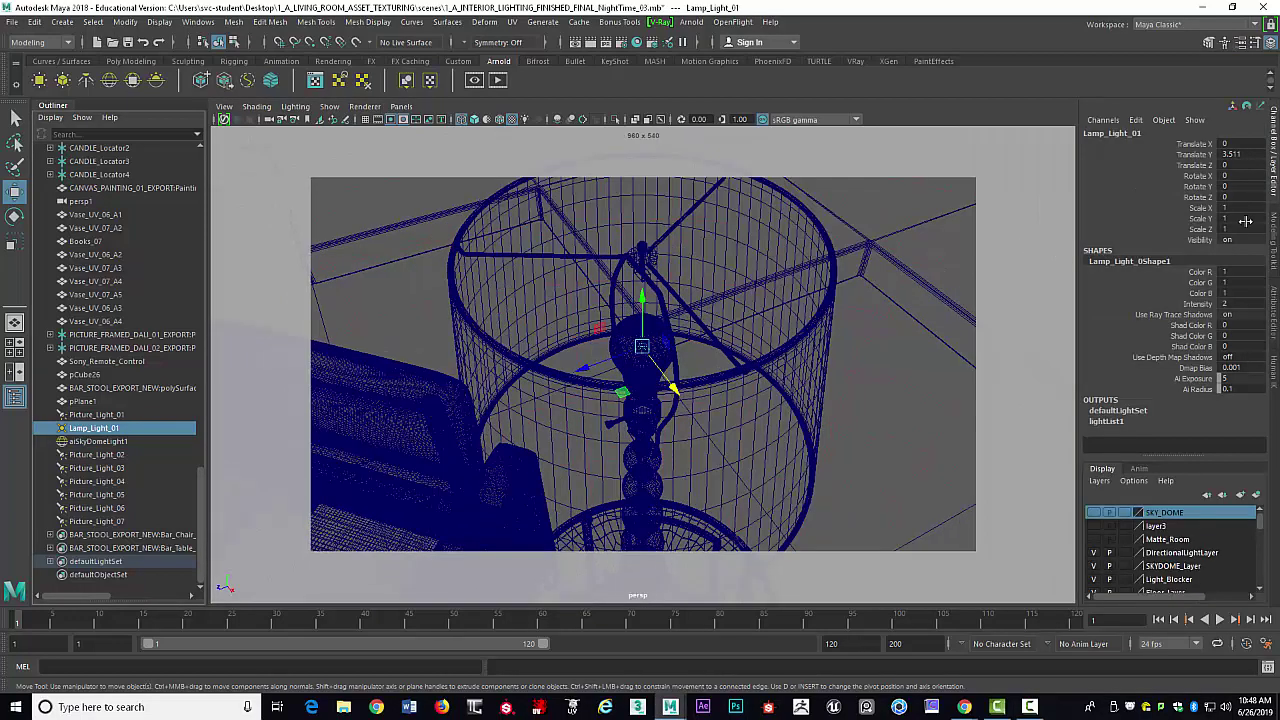
key(ctrl+a)
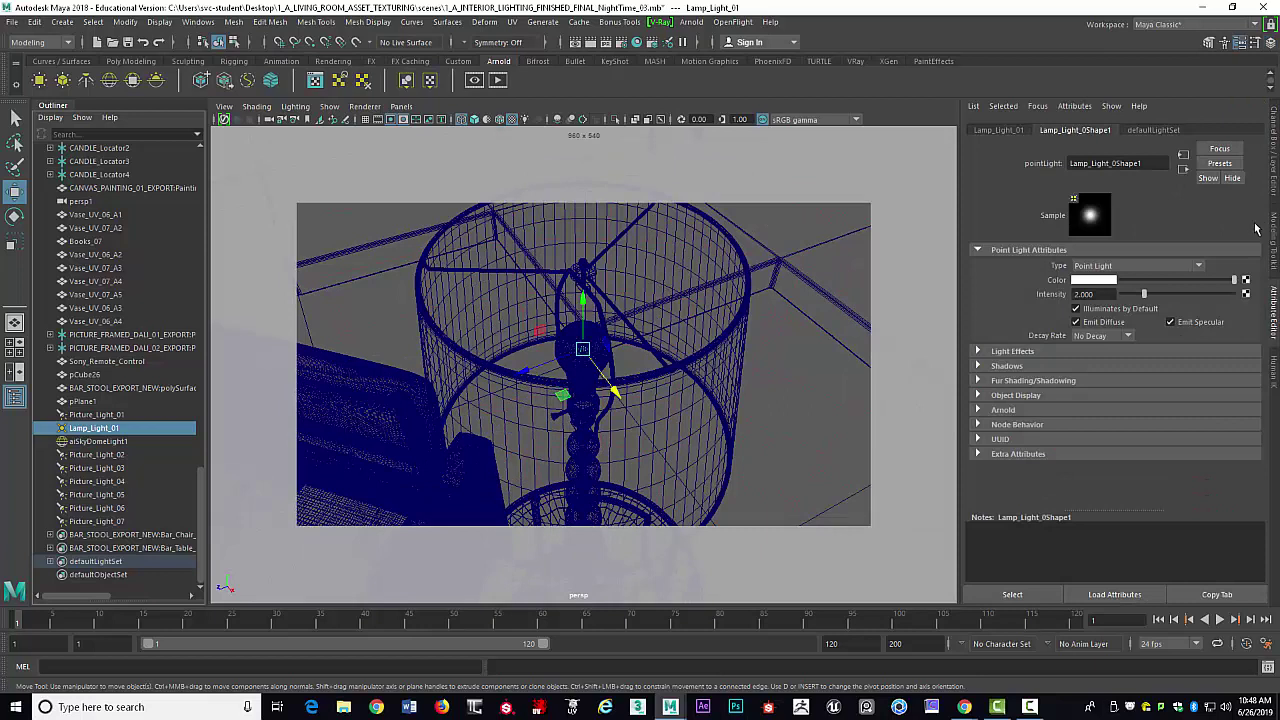
click(1104, 287)
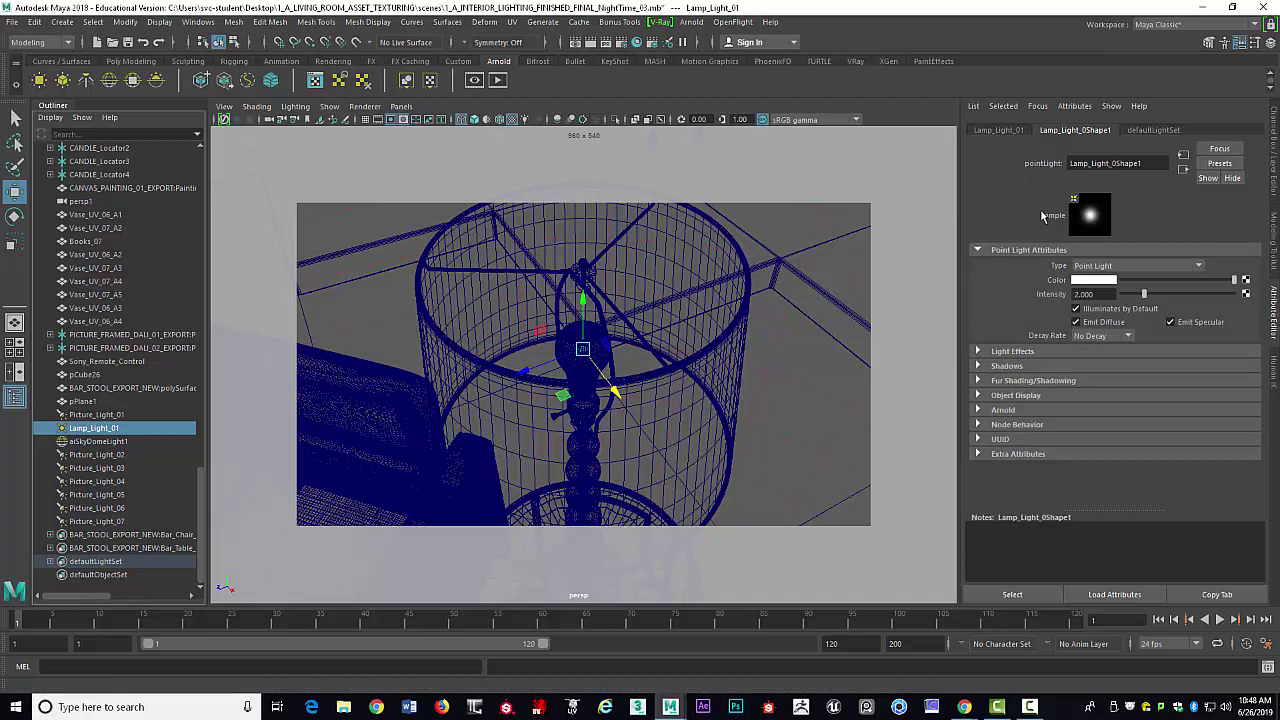
click(1090, 294)
click(1128, 336)
click(1159, 337)
click(977, 351)
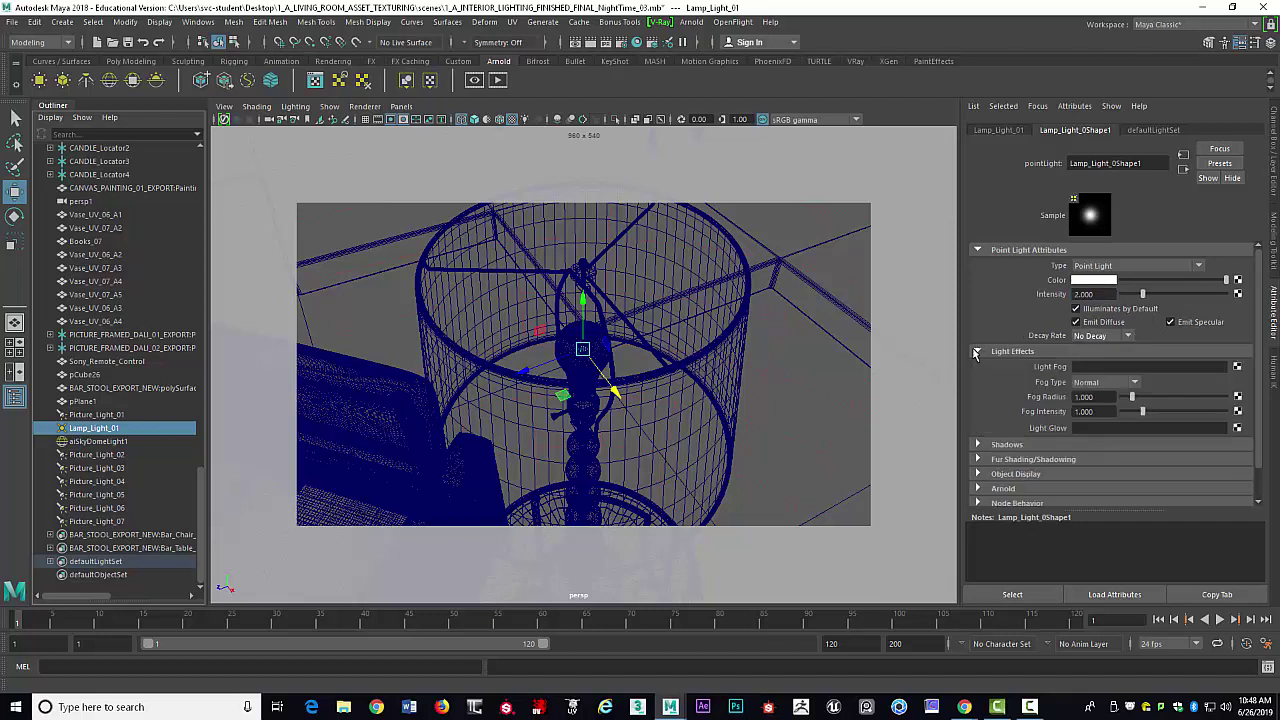
click(978, 352)
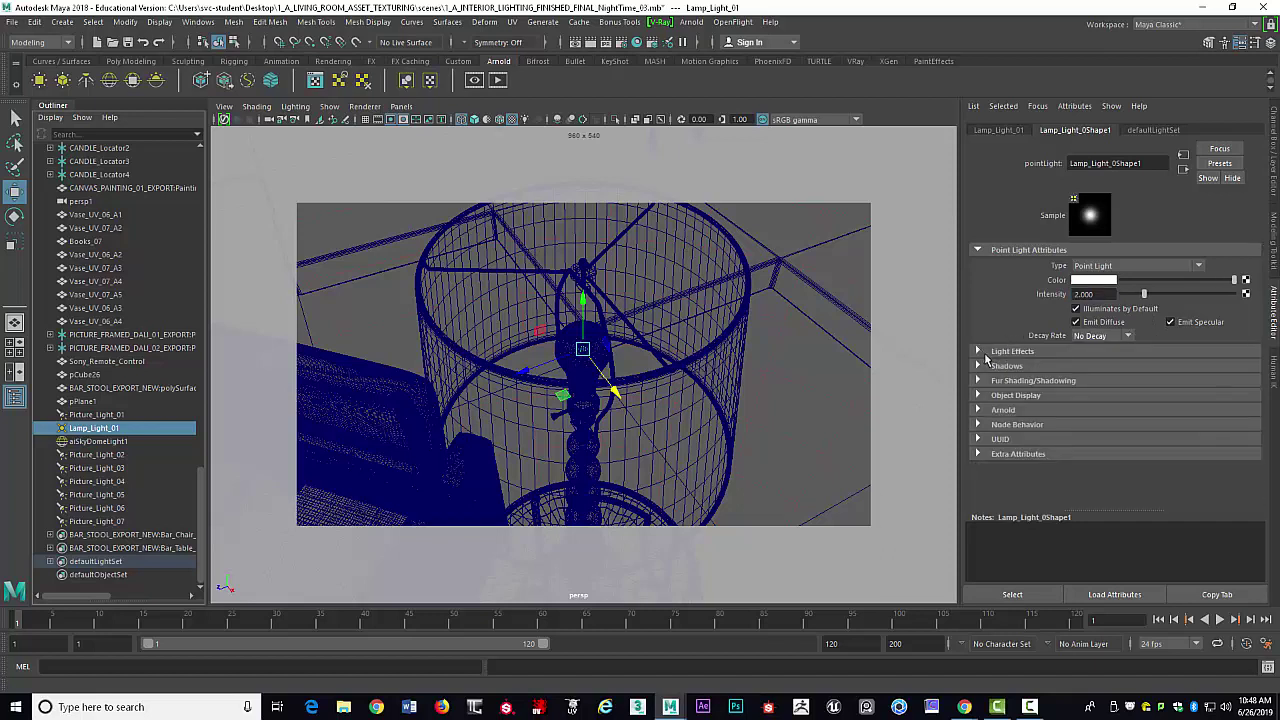
click(980, 365)
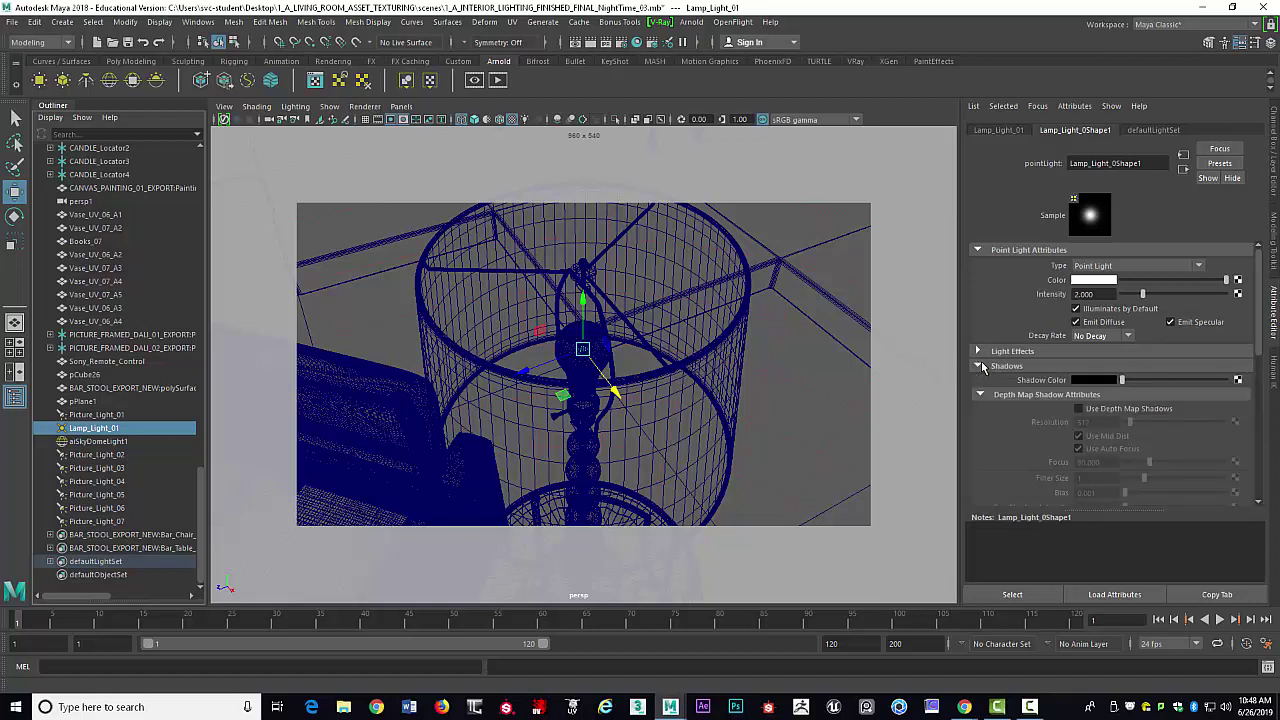
click(980, 366)
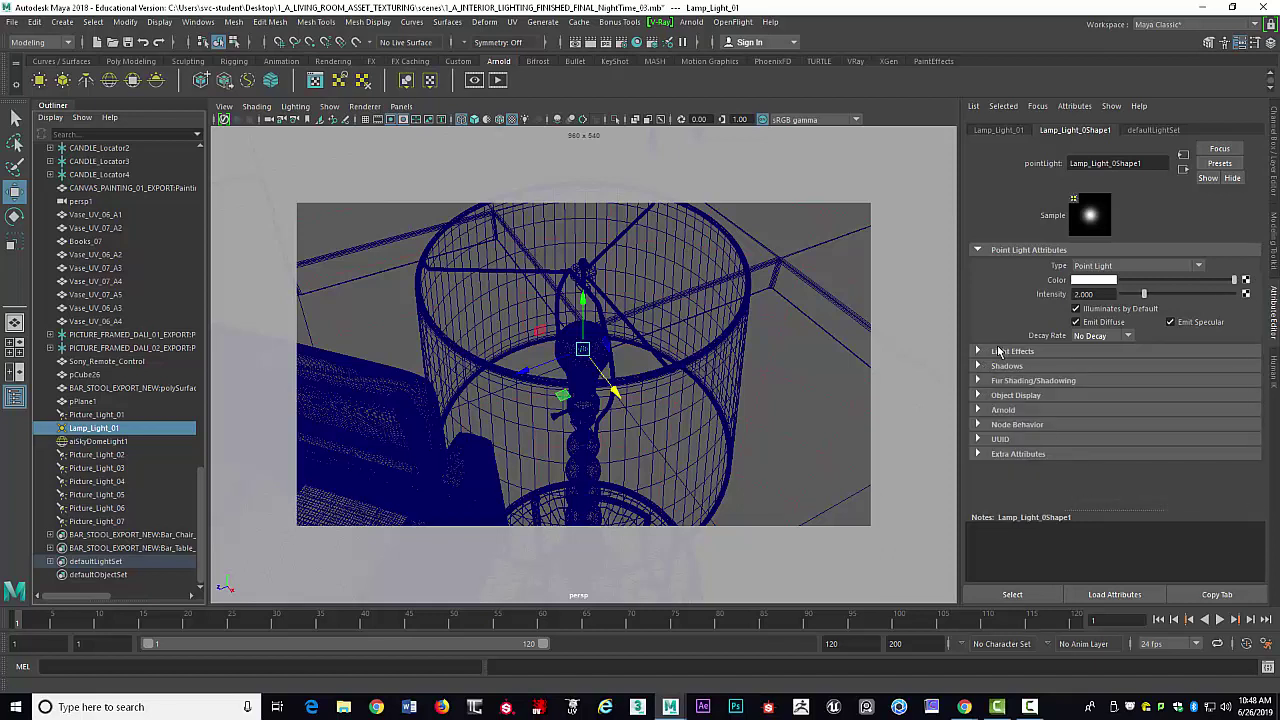
click(978, 410)
scroll(1214, 358, down, 3)
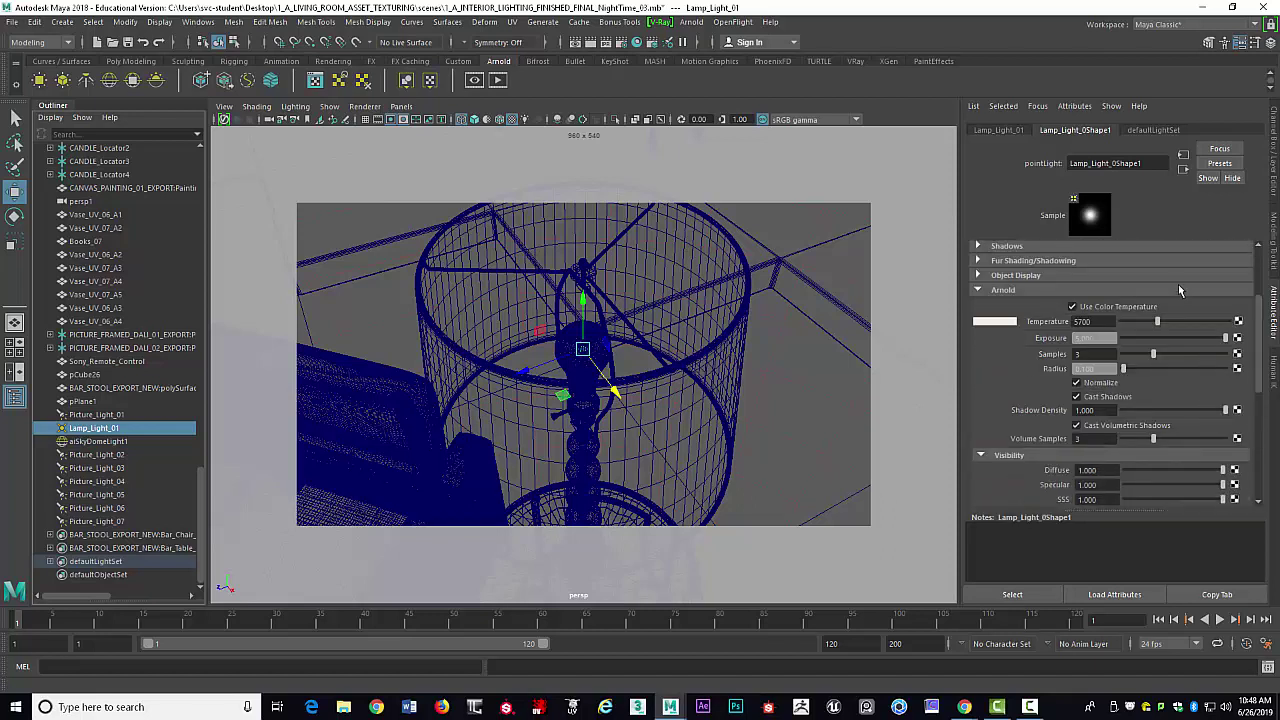
scroll(1176, 280, down, 1)
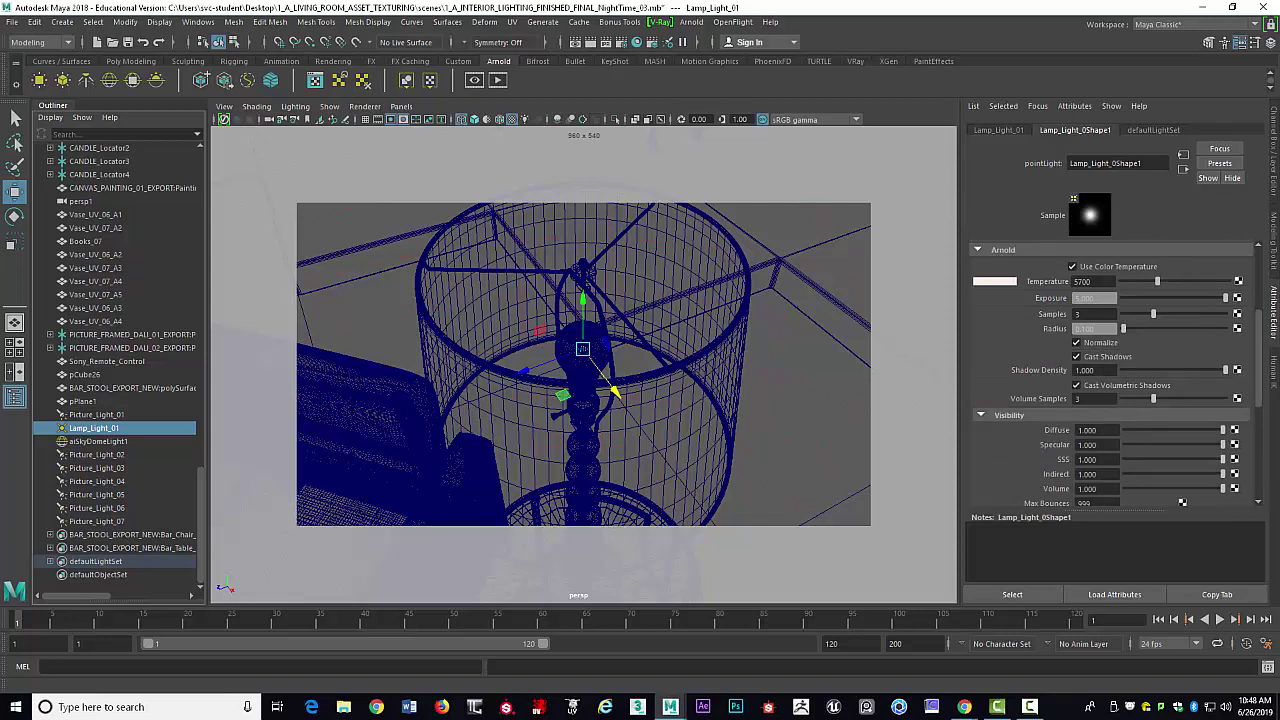
View the reference image NightTime_Render_01_HD1080.jpg in Photos, and return to the Maya scene
drag(1279, 6, 801, 0)
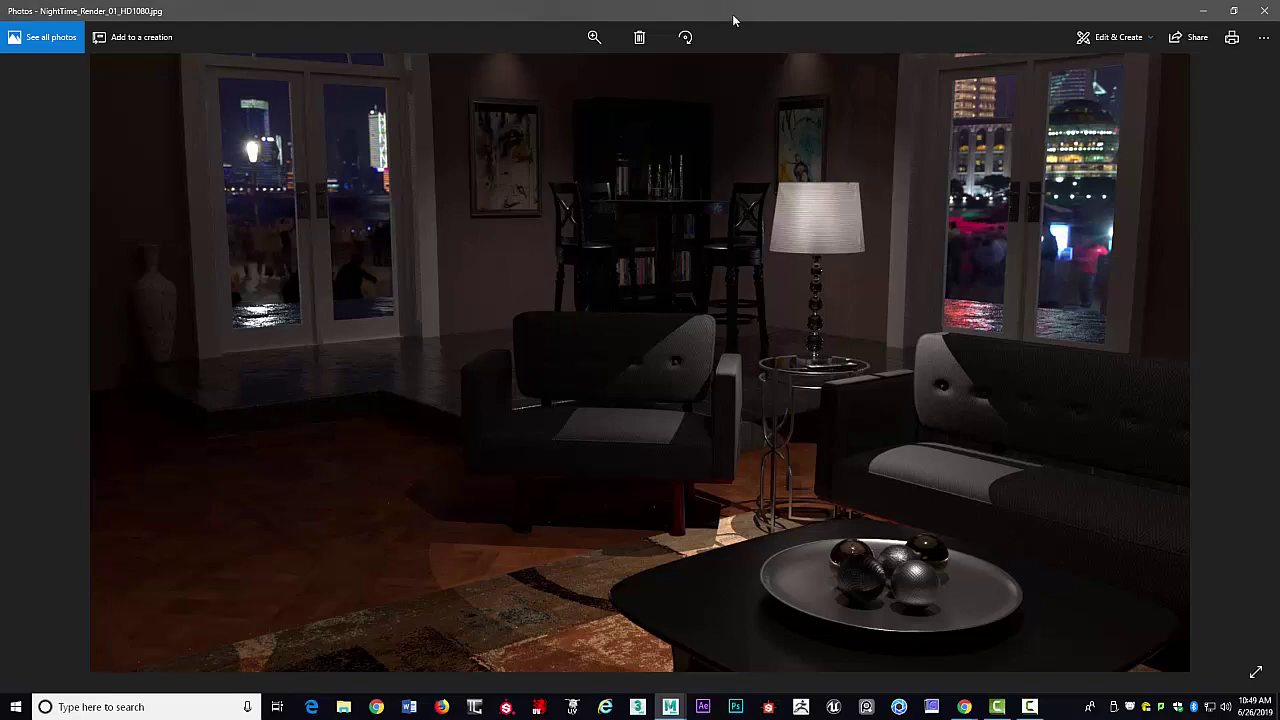
drag(737, 17, 1279, 36)
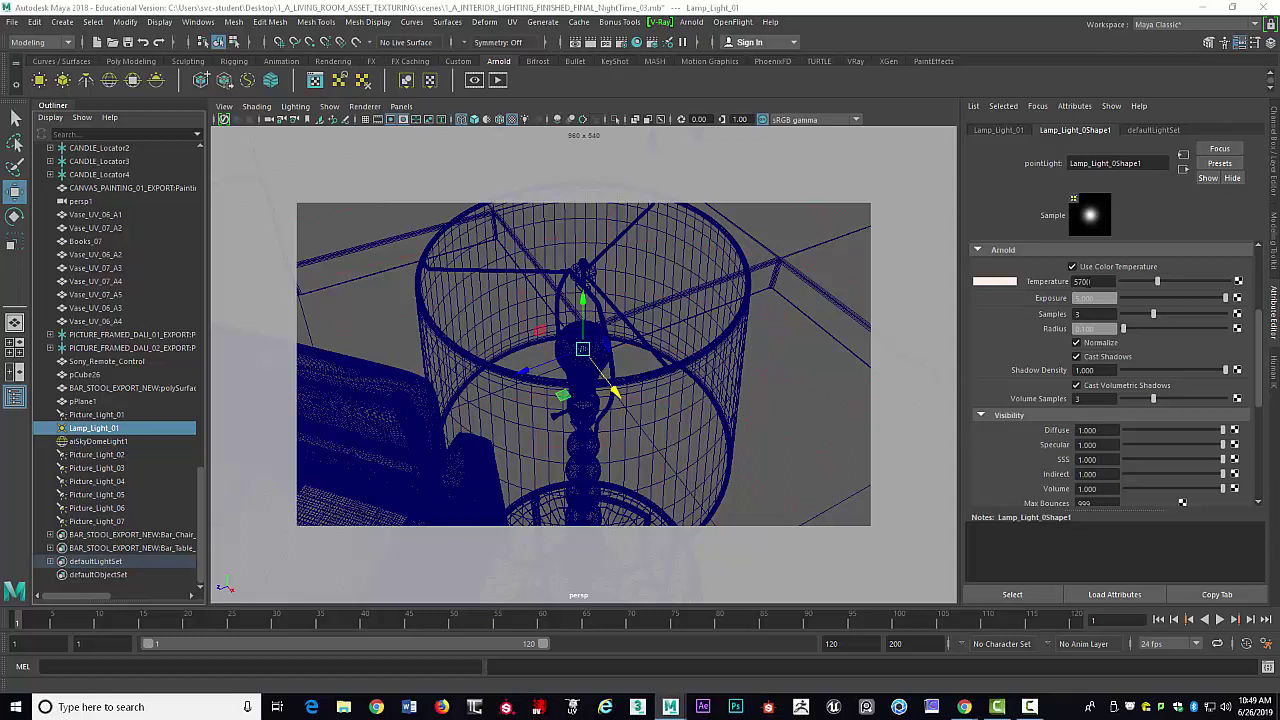
Set the lamp light's Arnold Samples to 3
double_click(1085, 281)
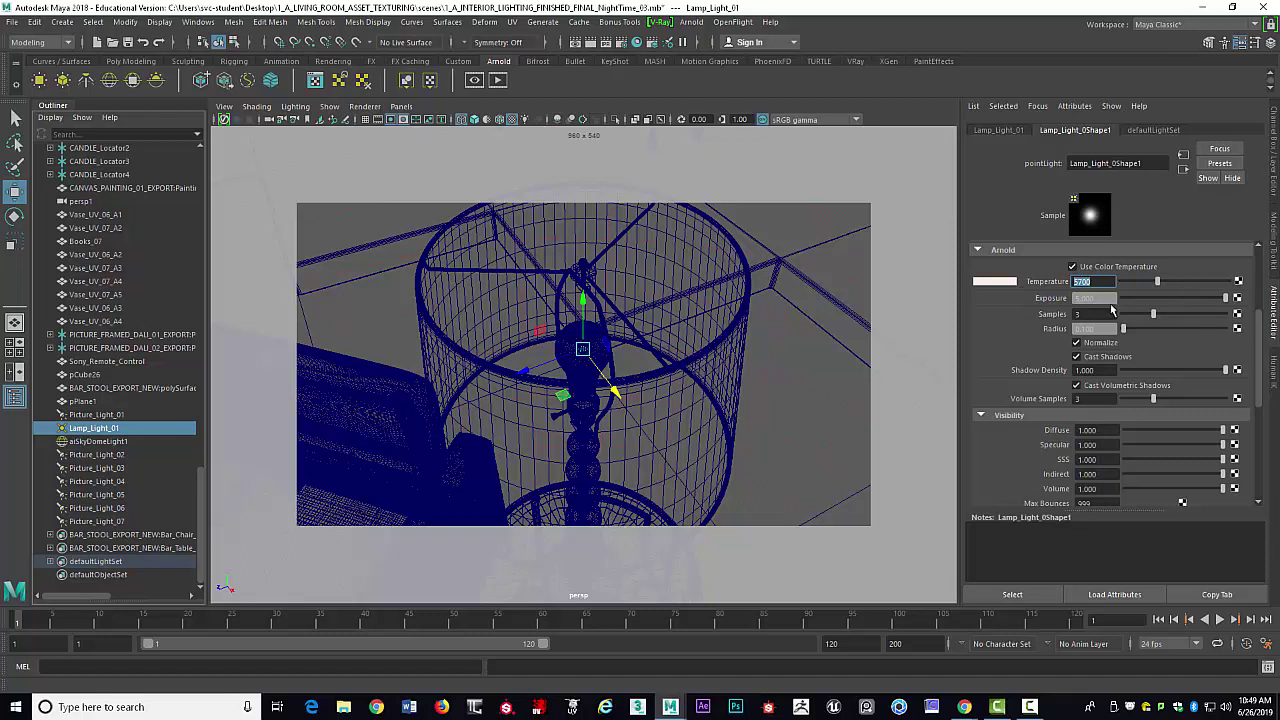
click(1102, 298)
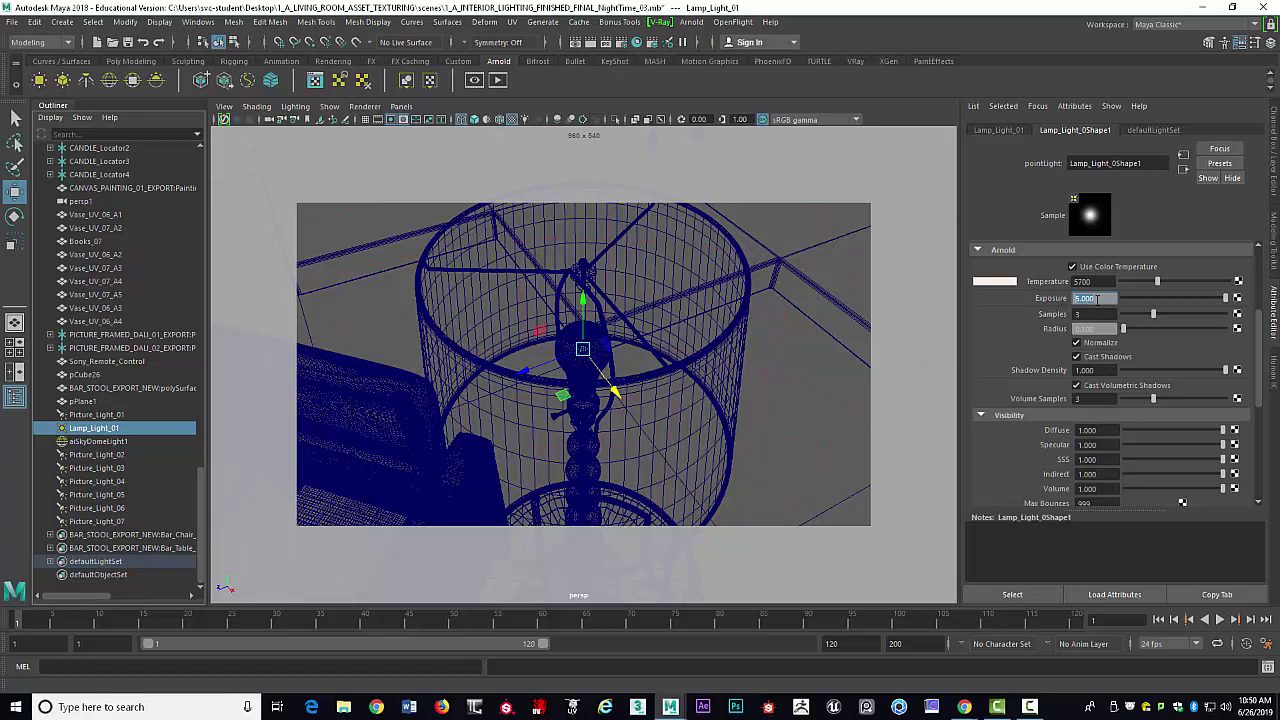
key(Tab)
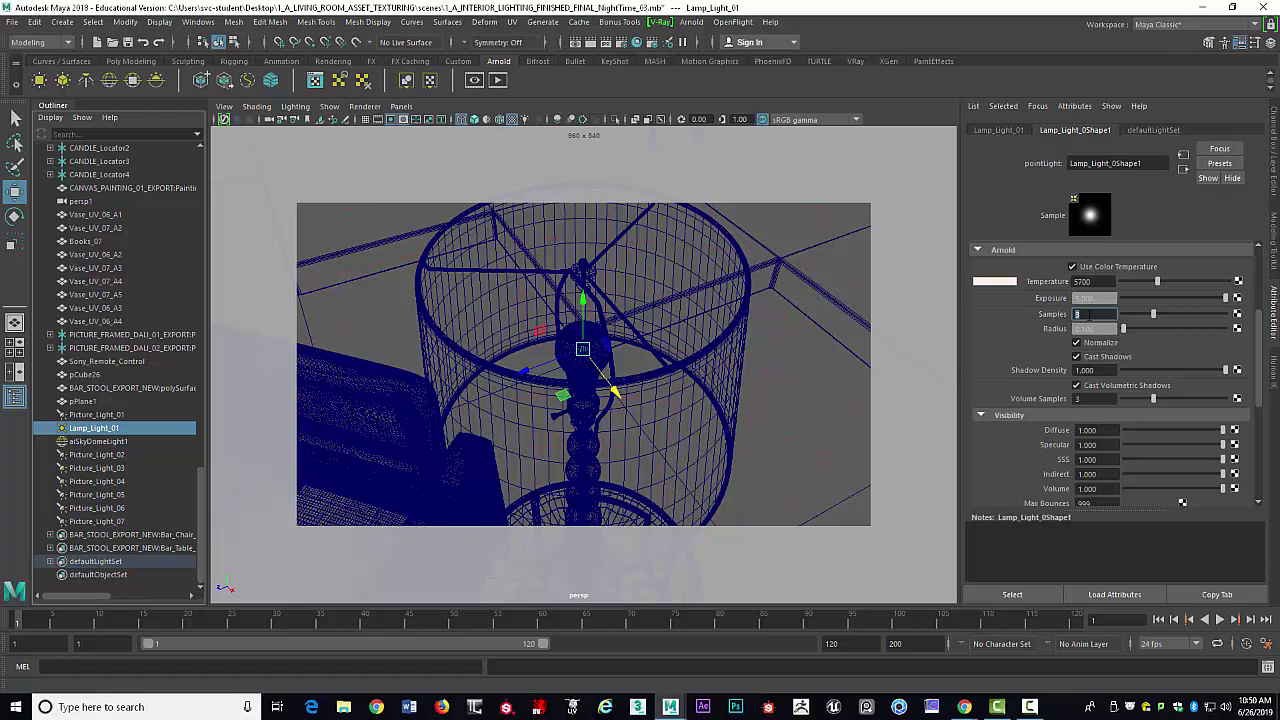
text(1)
text(3)
Examine the lamp light's radius, volume samples, visibility, intensity and exposure settings
click(1104, 328)
click(1100, 398)
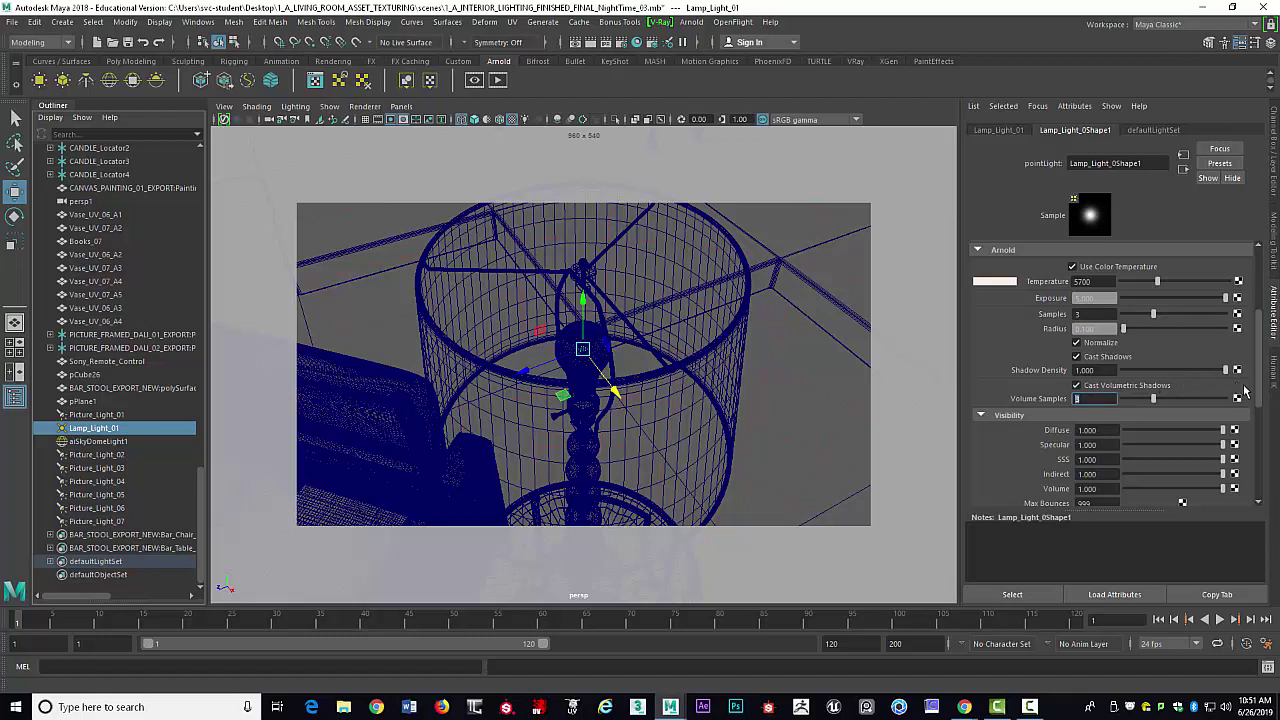
scroll(1244, 390, down, 4)
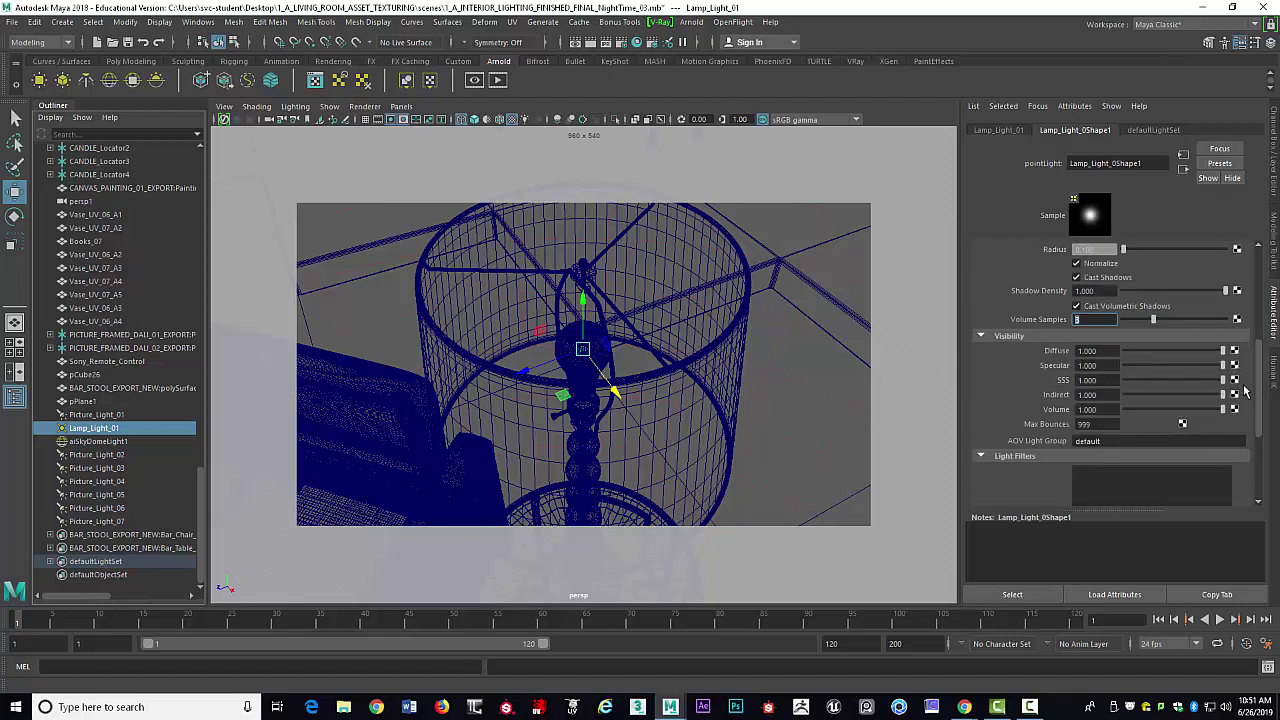
scroll(1244, 392, up, 8)
scroll(1244, 390, up, 4)
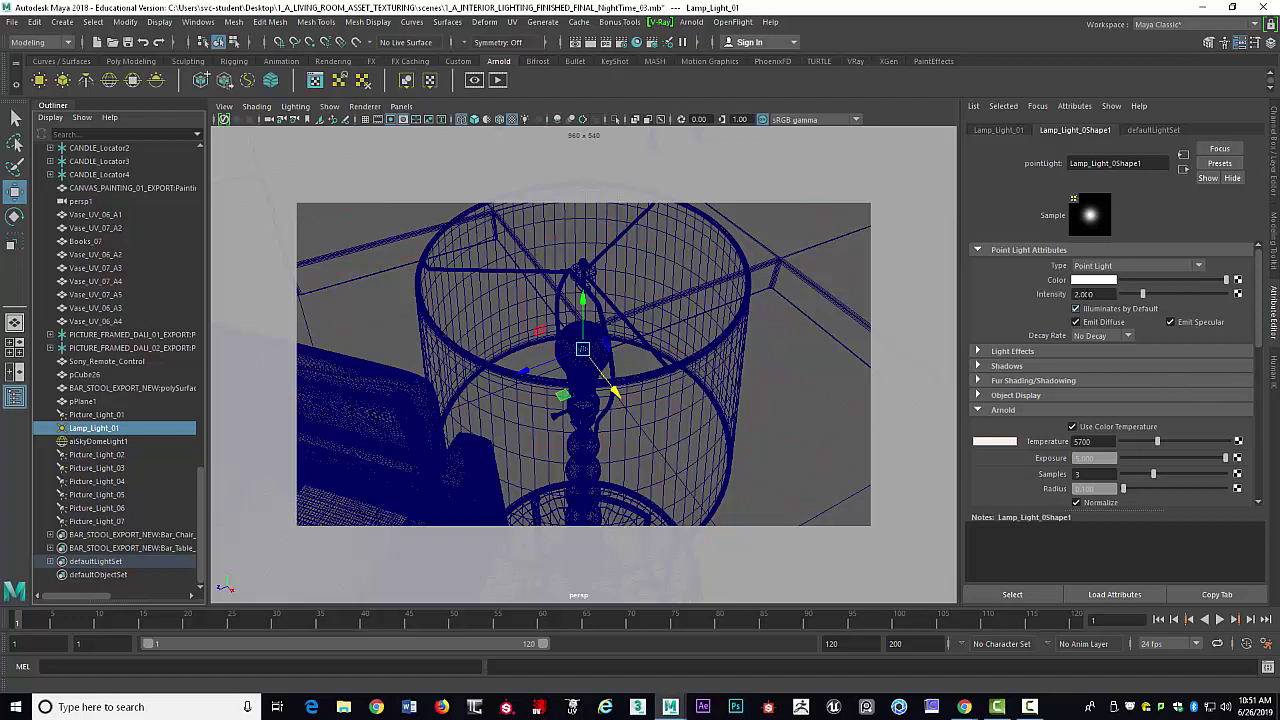
double_click(1100, 294)
click(1077, 458)
scroll(1100, 440, down, 3)
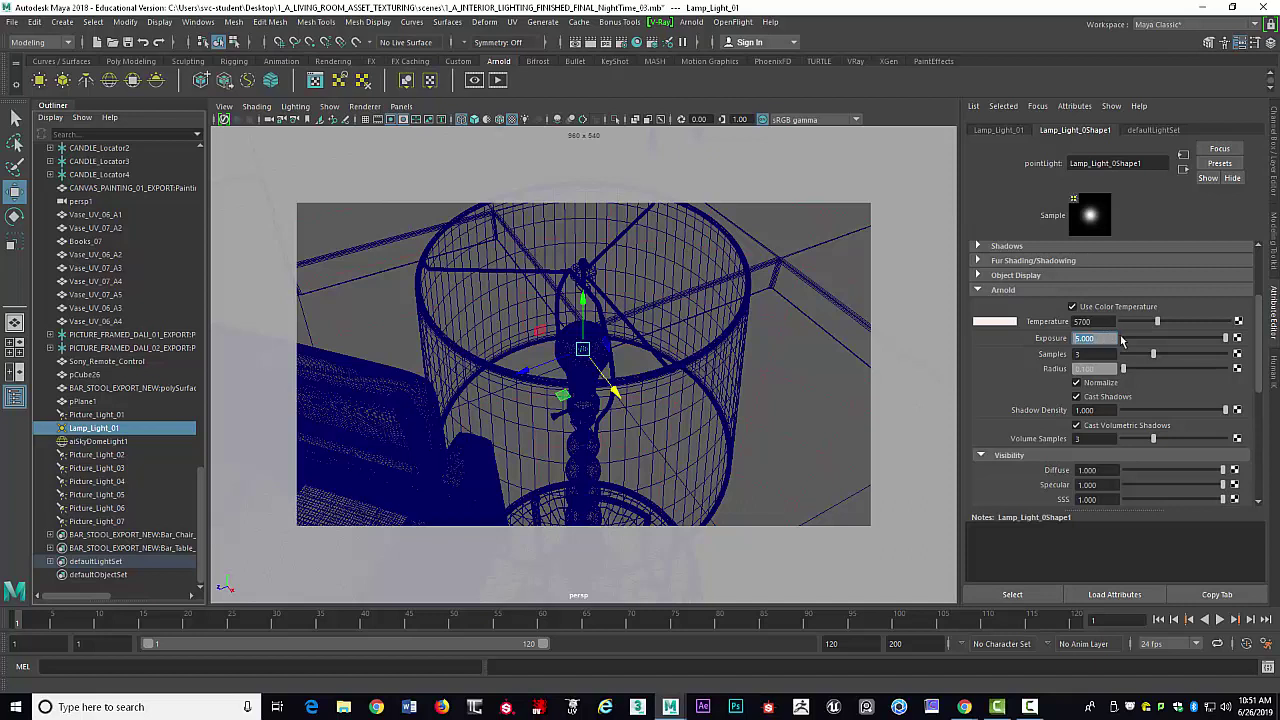
scroll(1073, 340, up, 3)
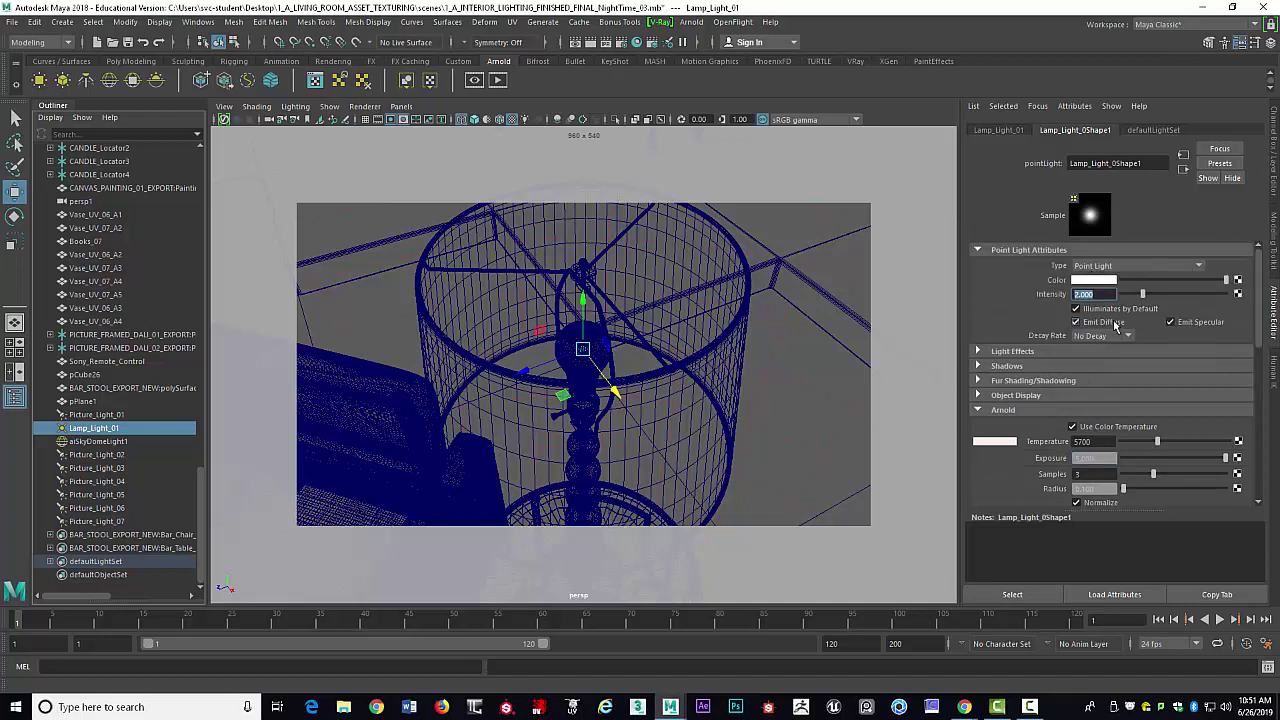
scroll(1103, 330, down, 4)
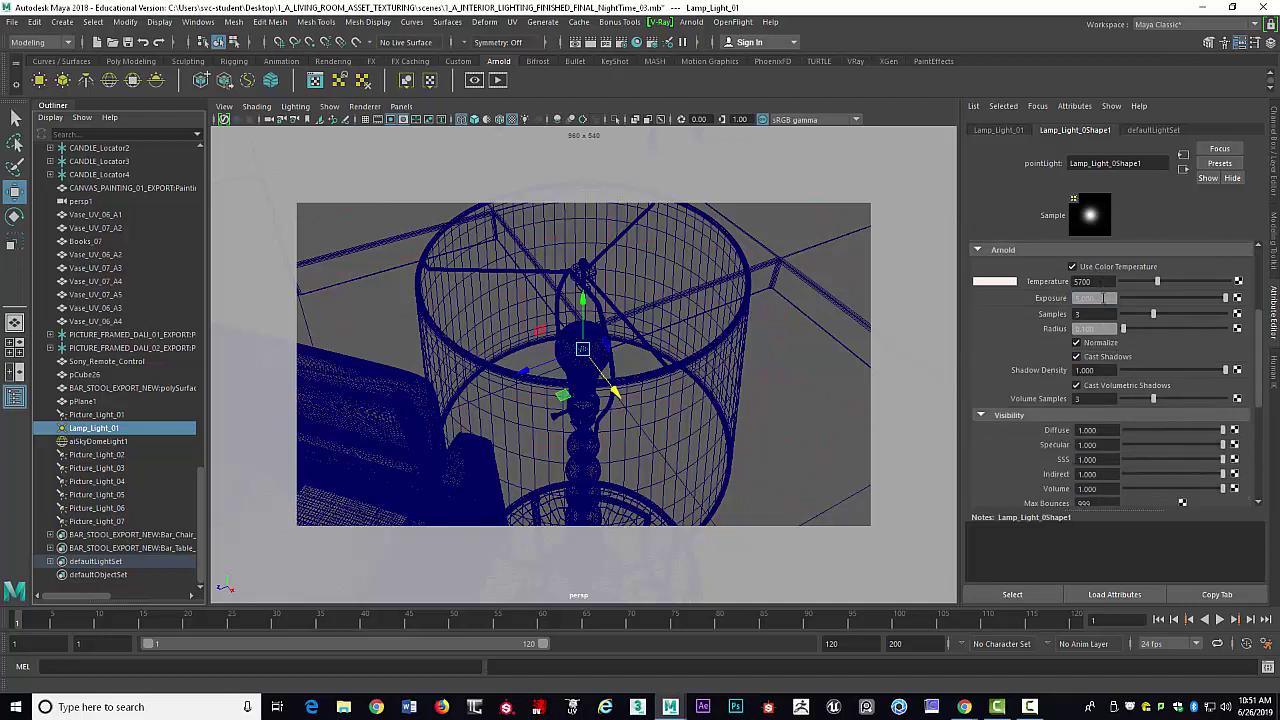
Set the lamp light's Arnold Exposure to 5
drag(1097, 298, 1068, 299)
text(5)
key(Return)
Select the light bulb mesh inside the lampshade and display its aiStandardSurface material attributes
click(565, 345)
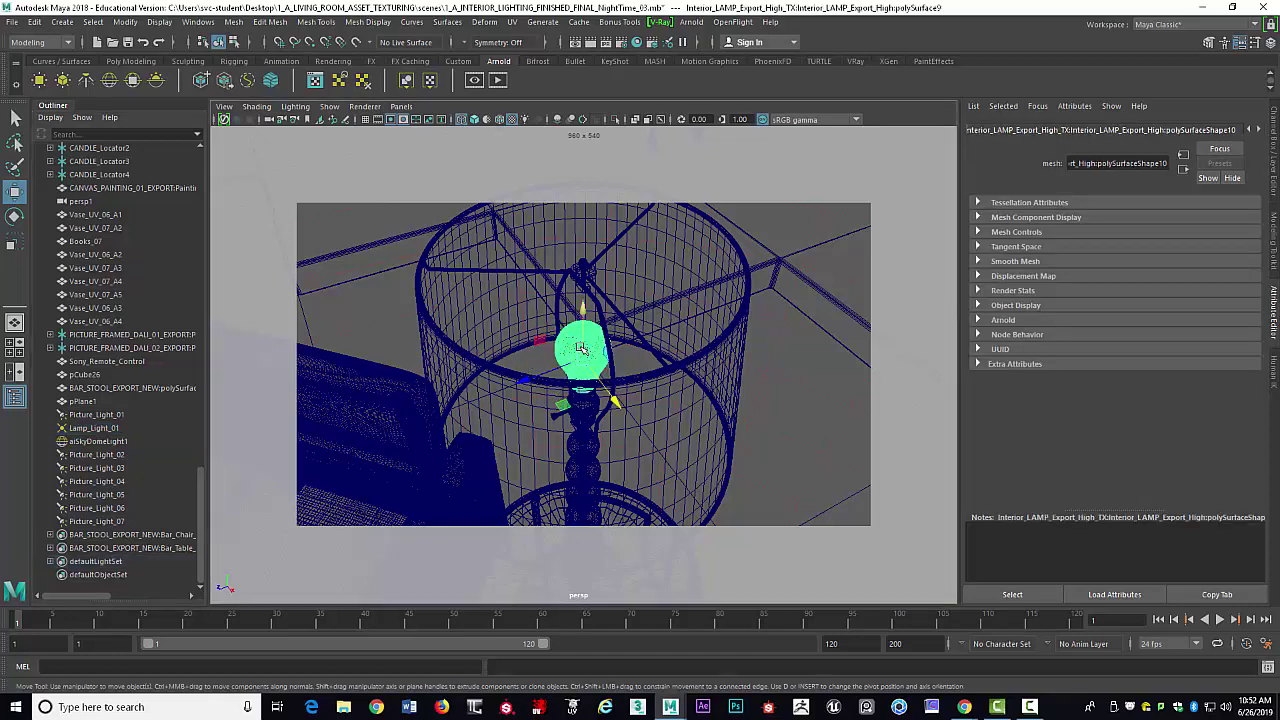
click(1260, 130)
click(1226, 131)
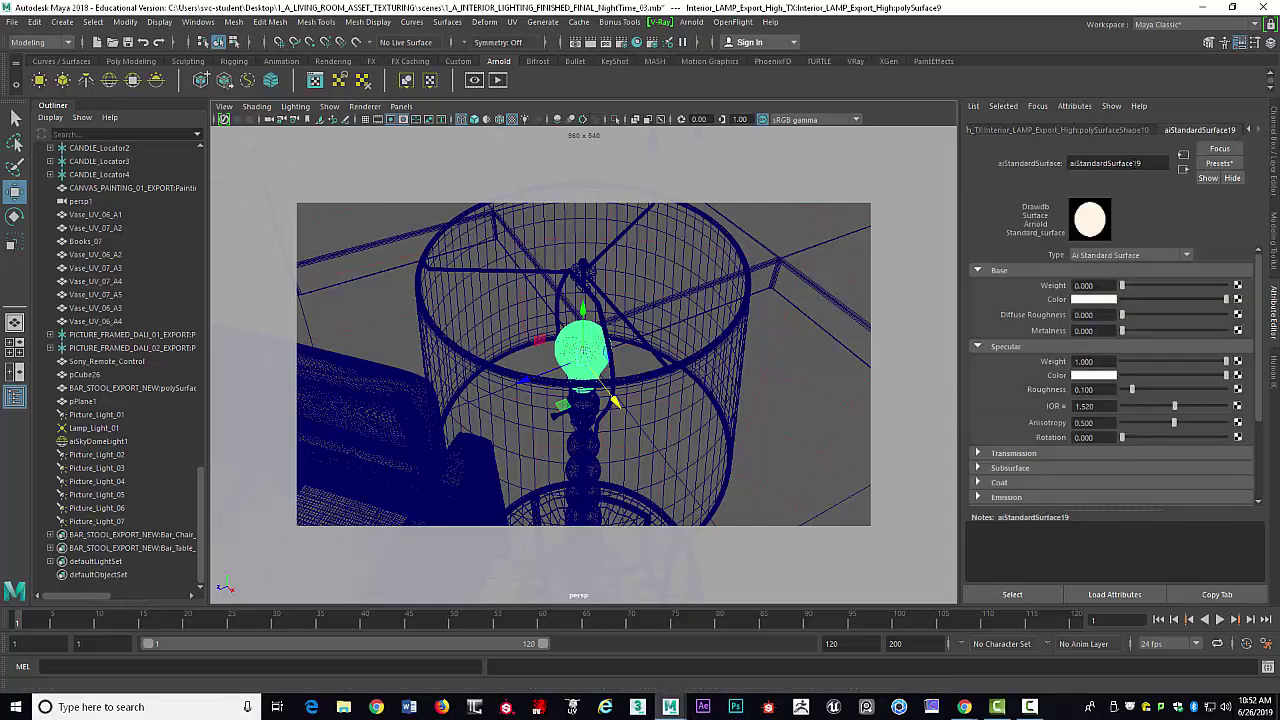
double_click(1070, 163)
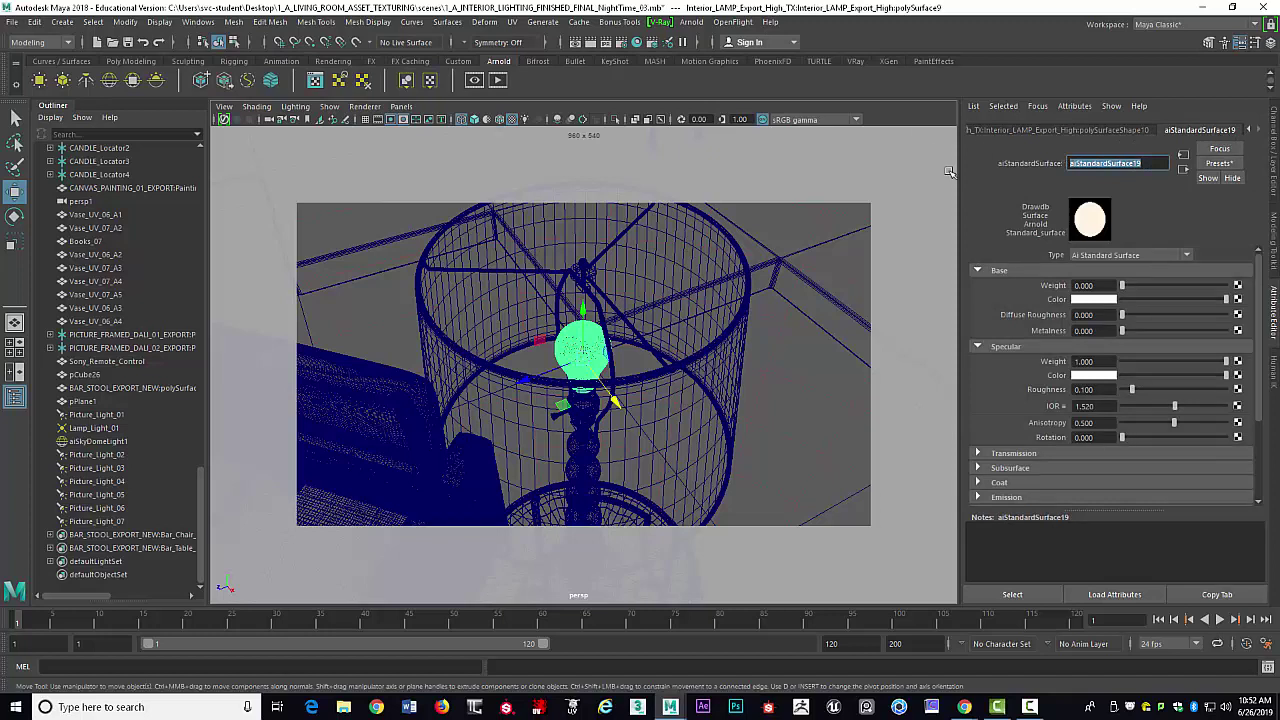
Look through the Arnold shaders available as a new material for the light bulb, without assigning one
double_click(569, 344)
right_click(570, 348)
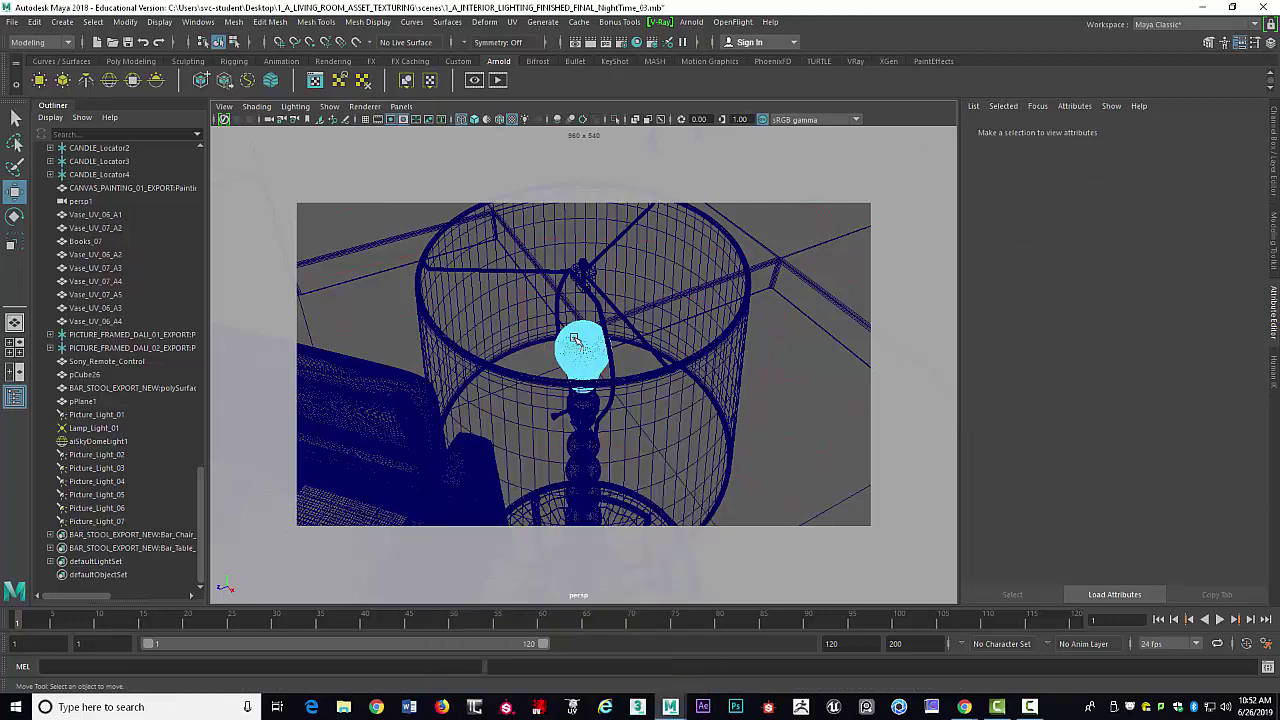
click(570, 348)
right_click(572, 350)
click(565, 404)
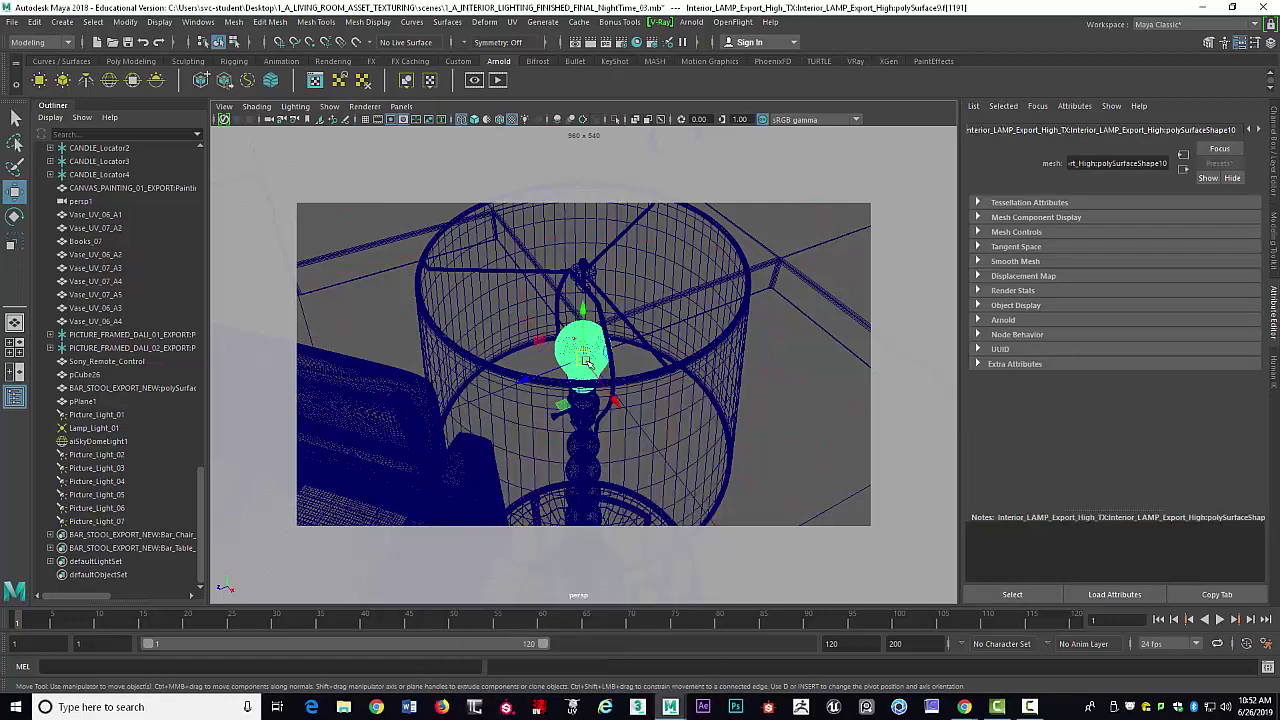
right_click(586, 350)
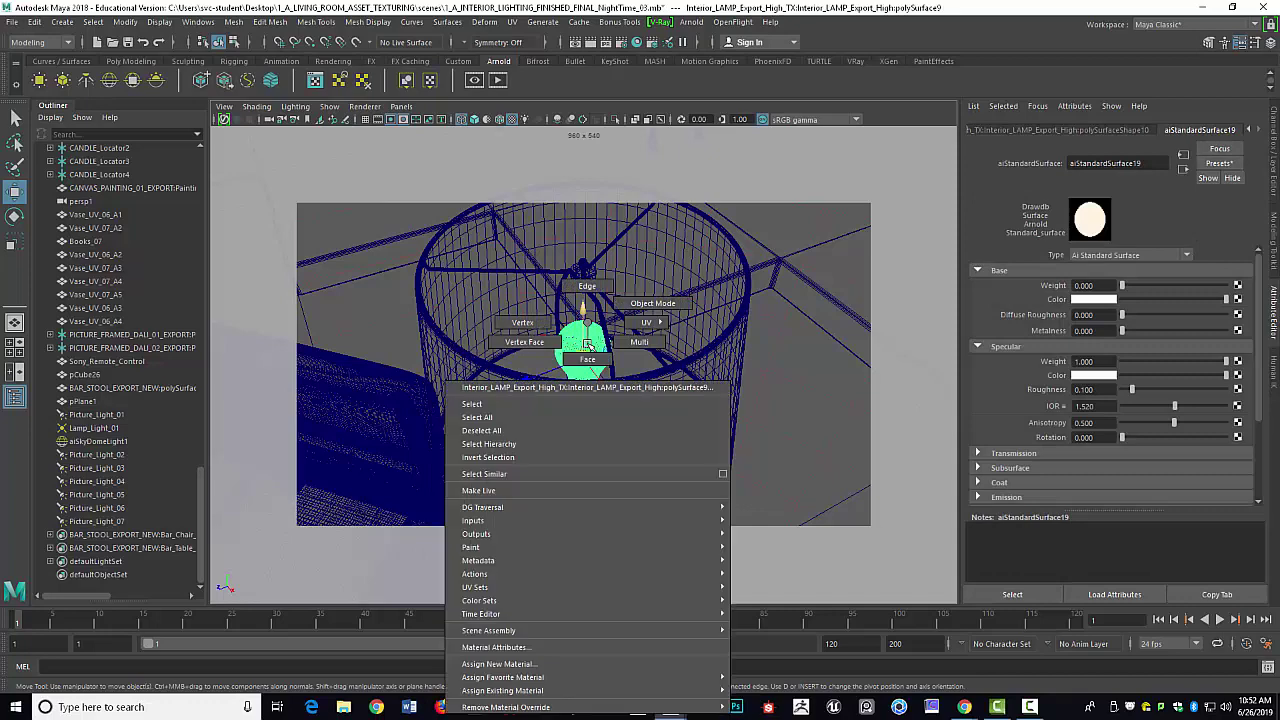
click(571, 668)
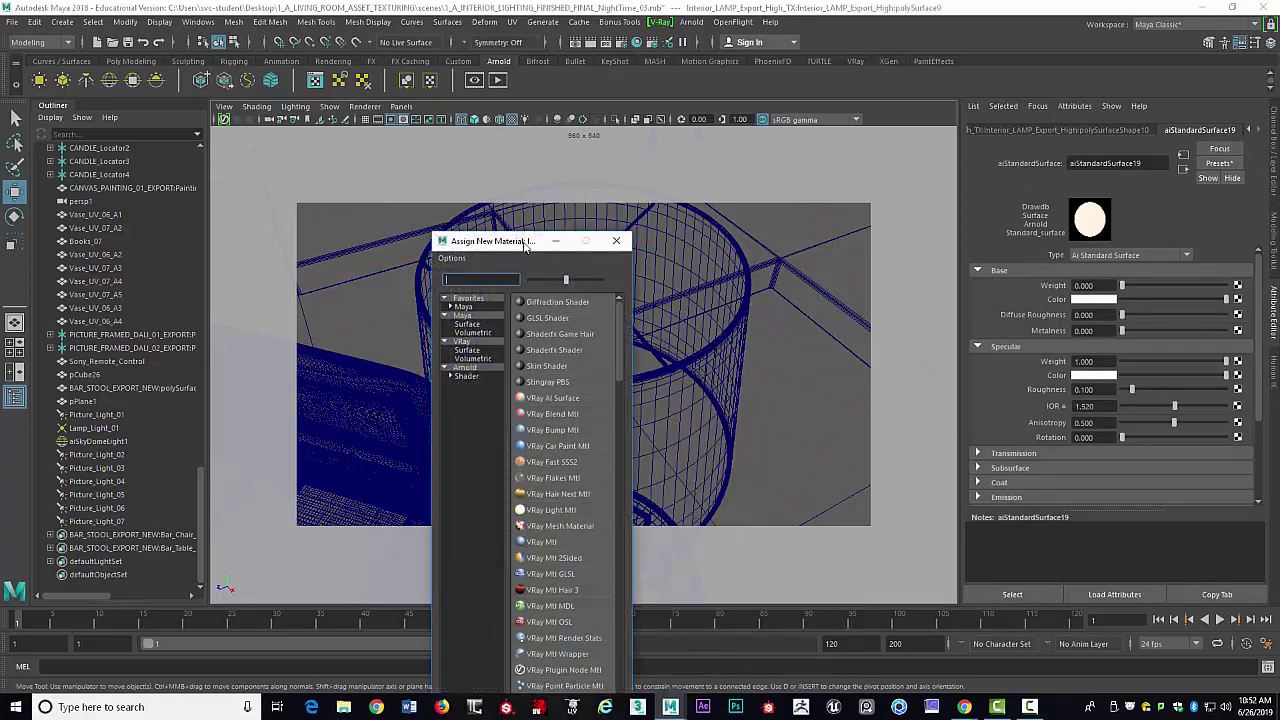
click(468, 377)
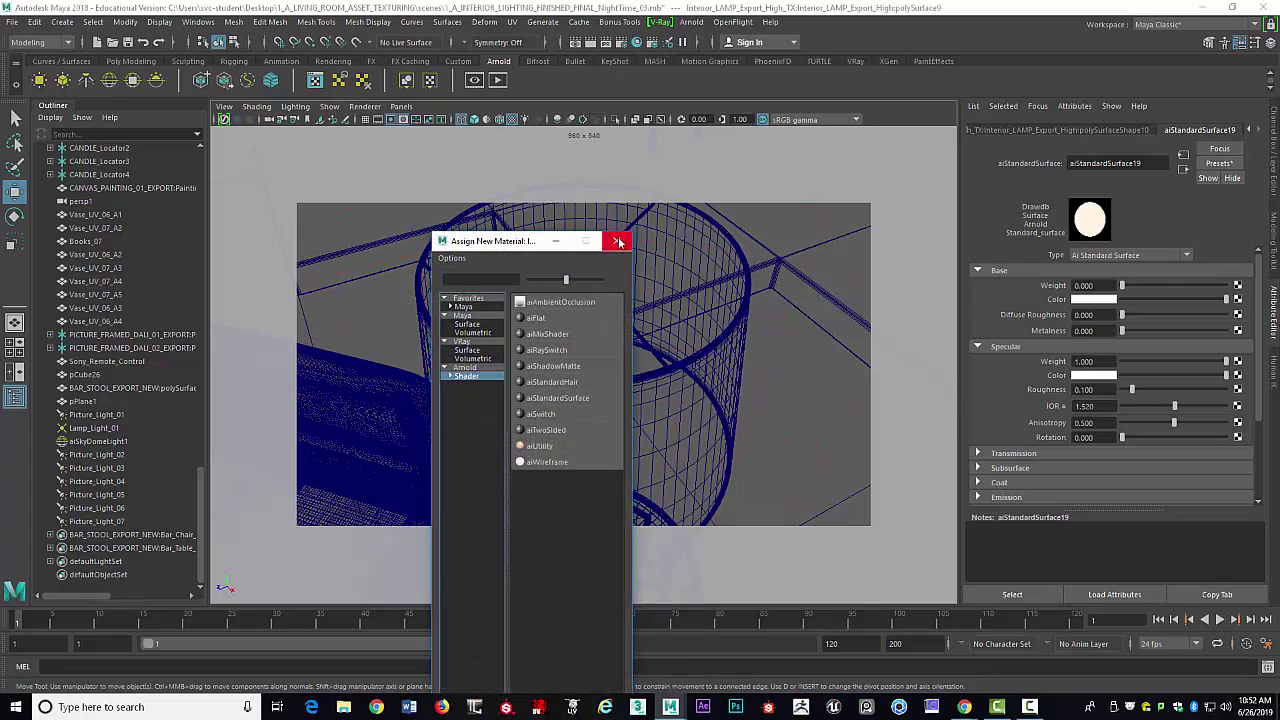
click(618, 242)
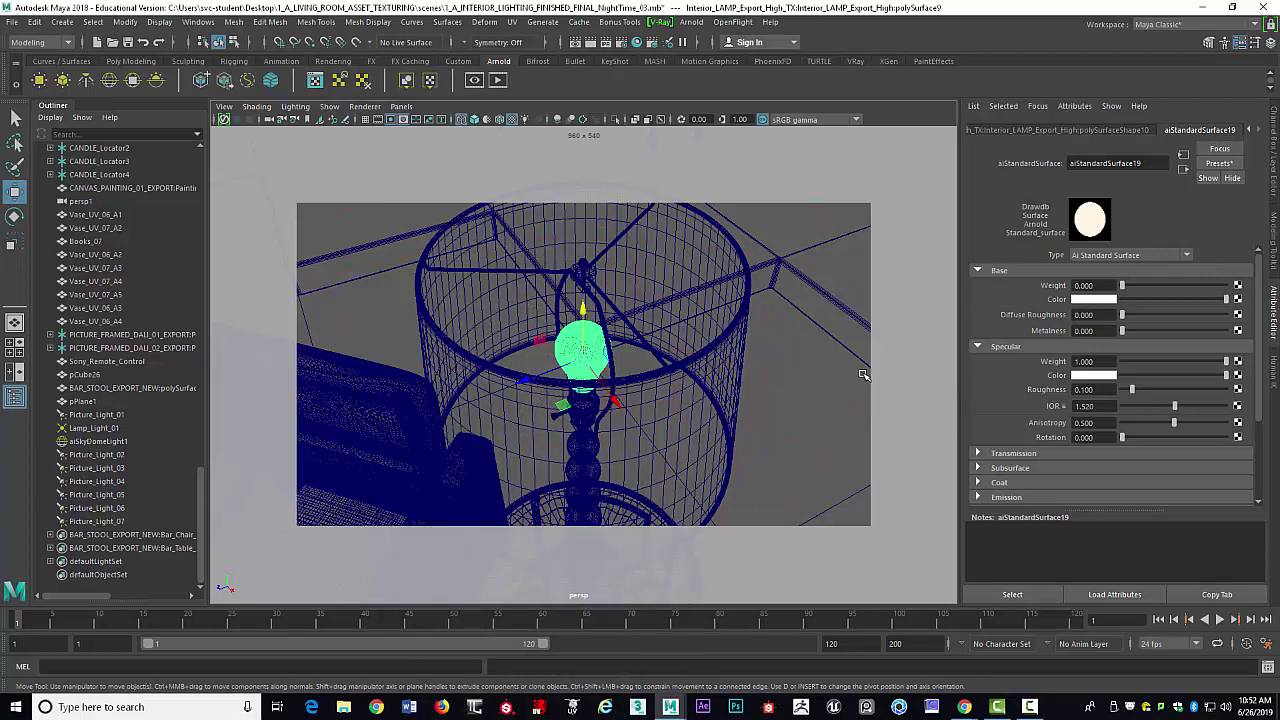
Rename the light bulb's material as Light_Bulb_01_TX
drag(1148, 163, 1050, 162)
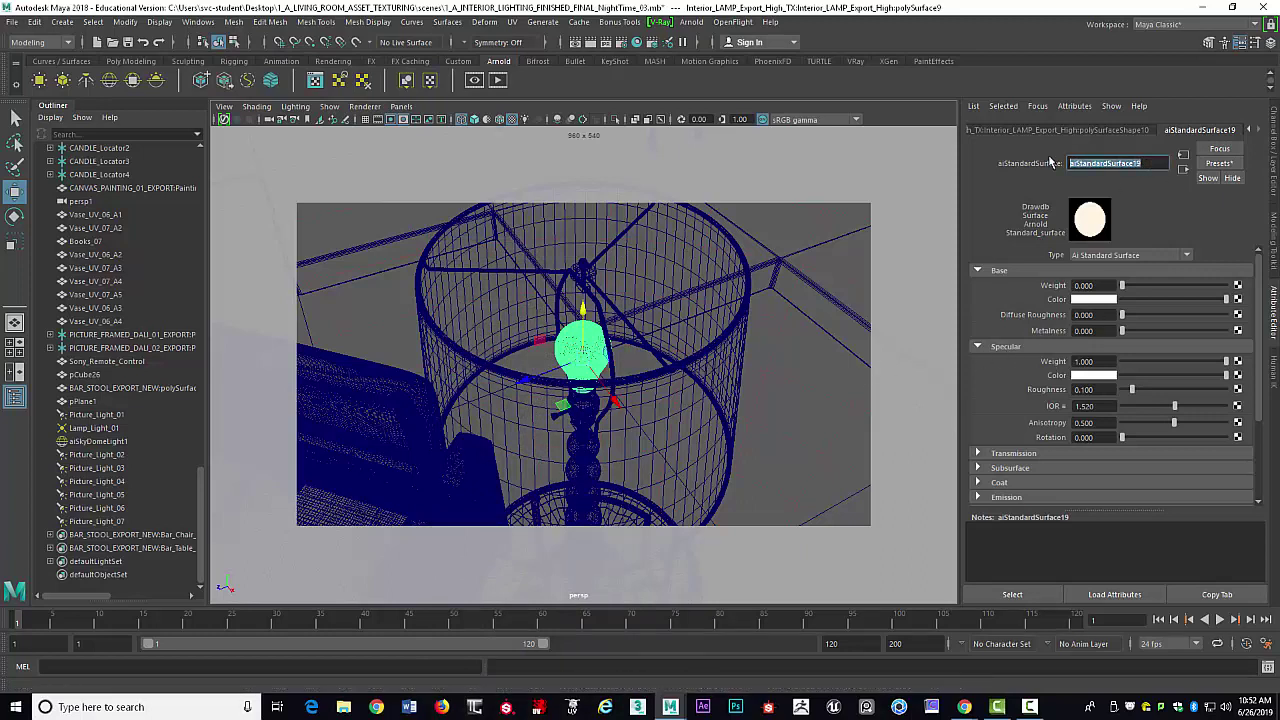
text(Light_Bulb_01)
key(BackSpace)
key(BackSpace)
key(BackSpace)
key(BackSpace)
key(BackSpace)
key(BackSpace)
text(ulb_01_TX)
key(Return)
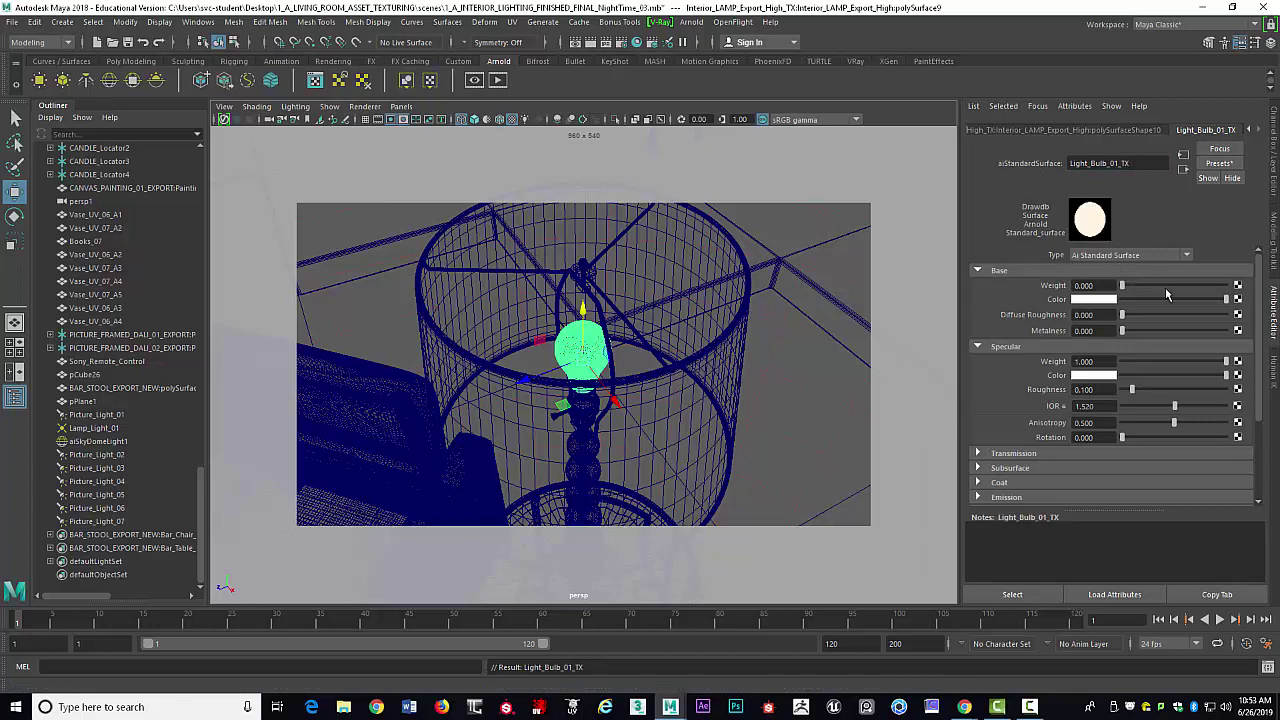
Try to replace the settings of Light_Bulb_01_TX with the Incandescent_Bulb preset, and close the preset list
click(1225, 163)
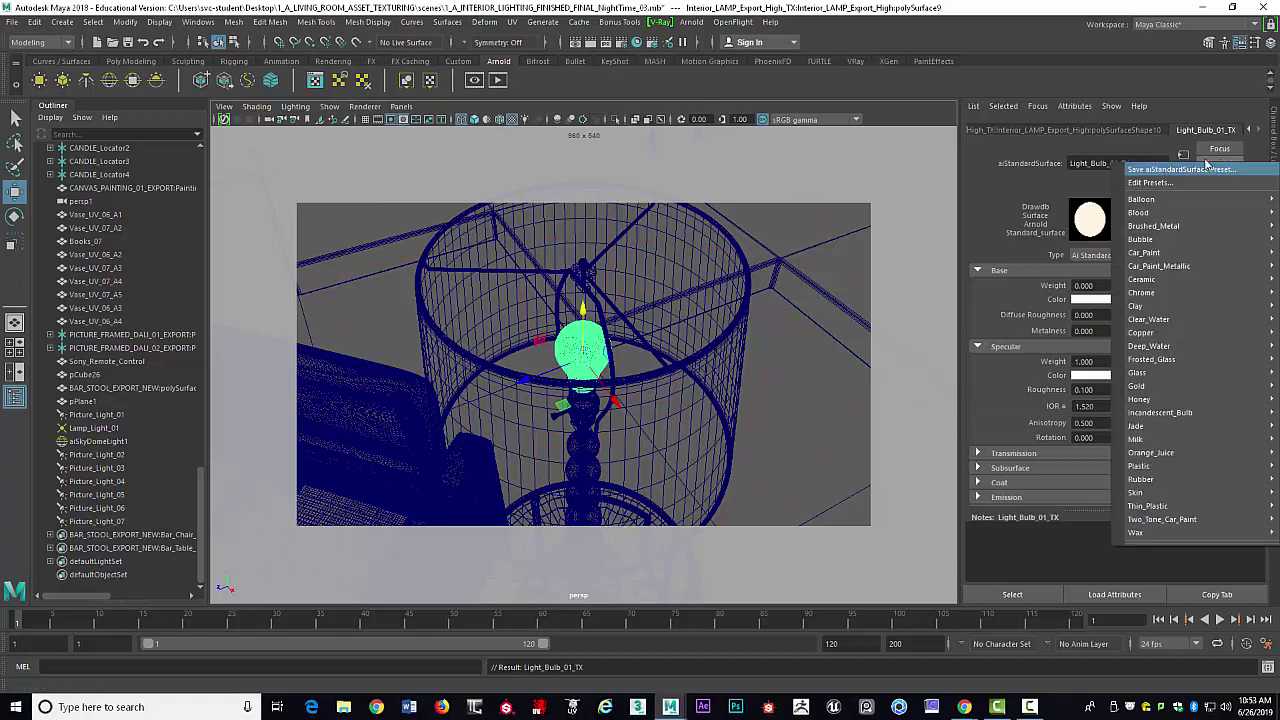
mouse_move(1164, 325)
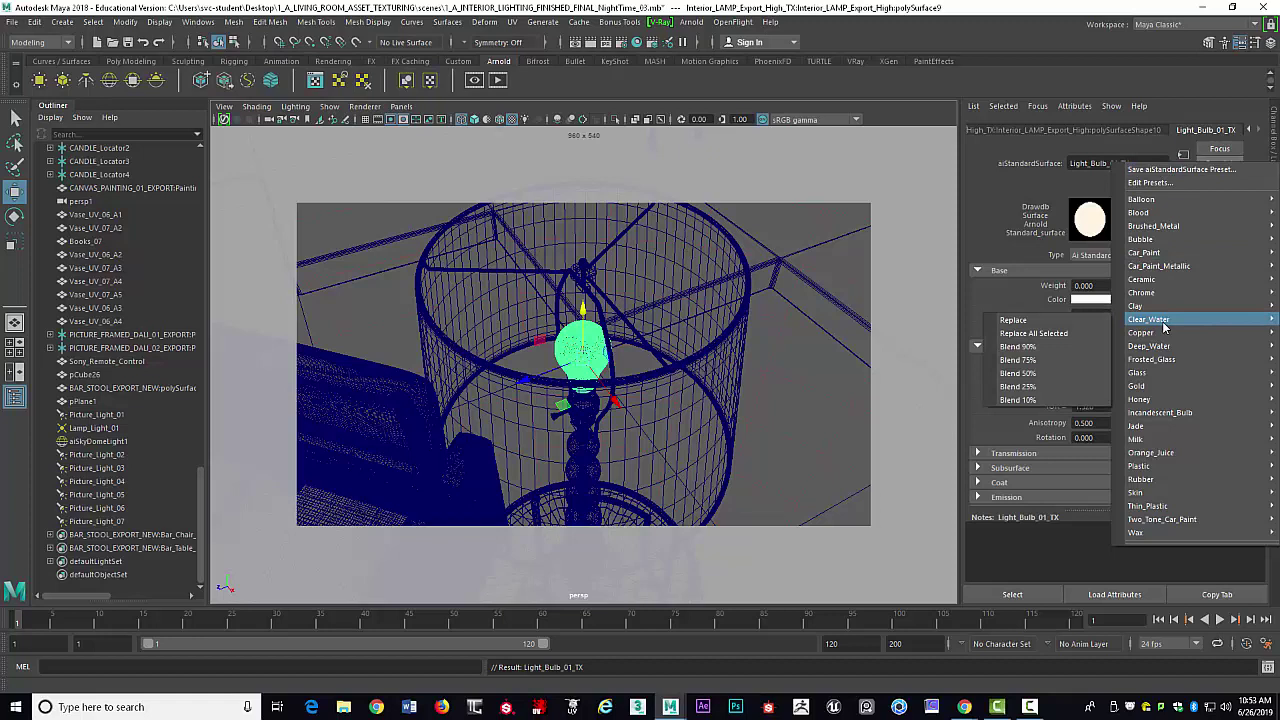
mouse_move(1166, 531)
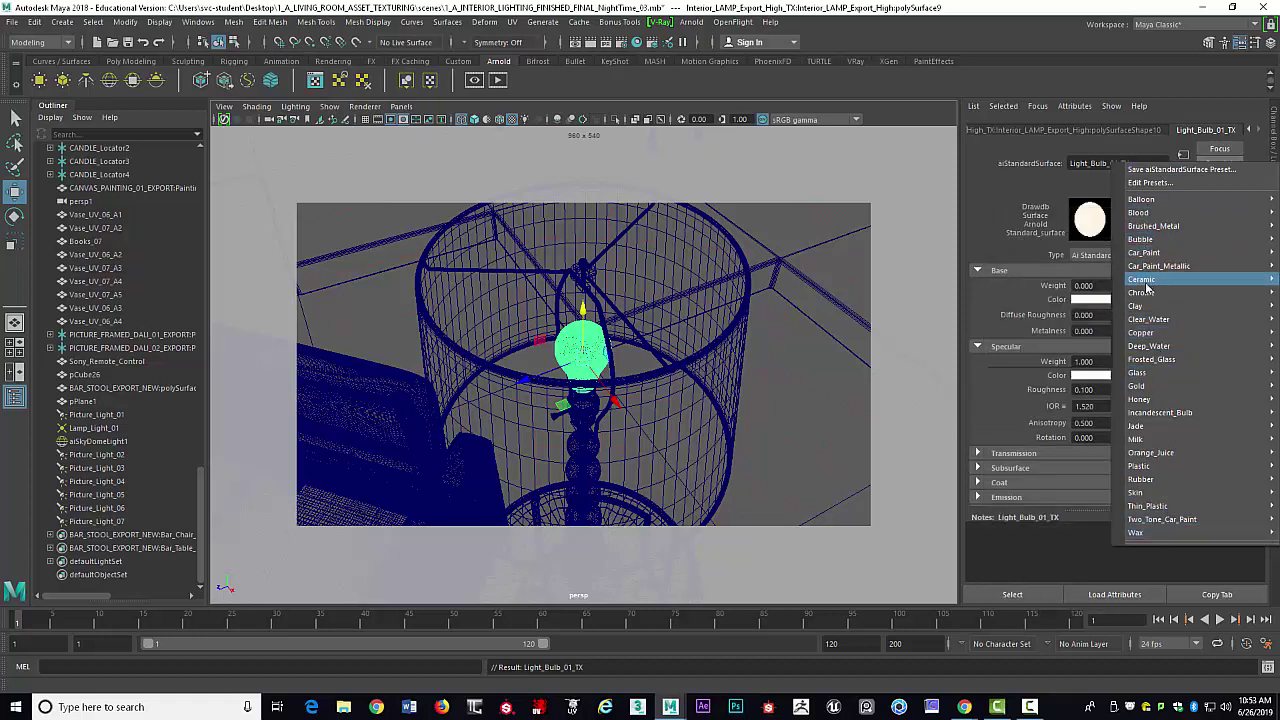
mouse_move(1142, 390)
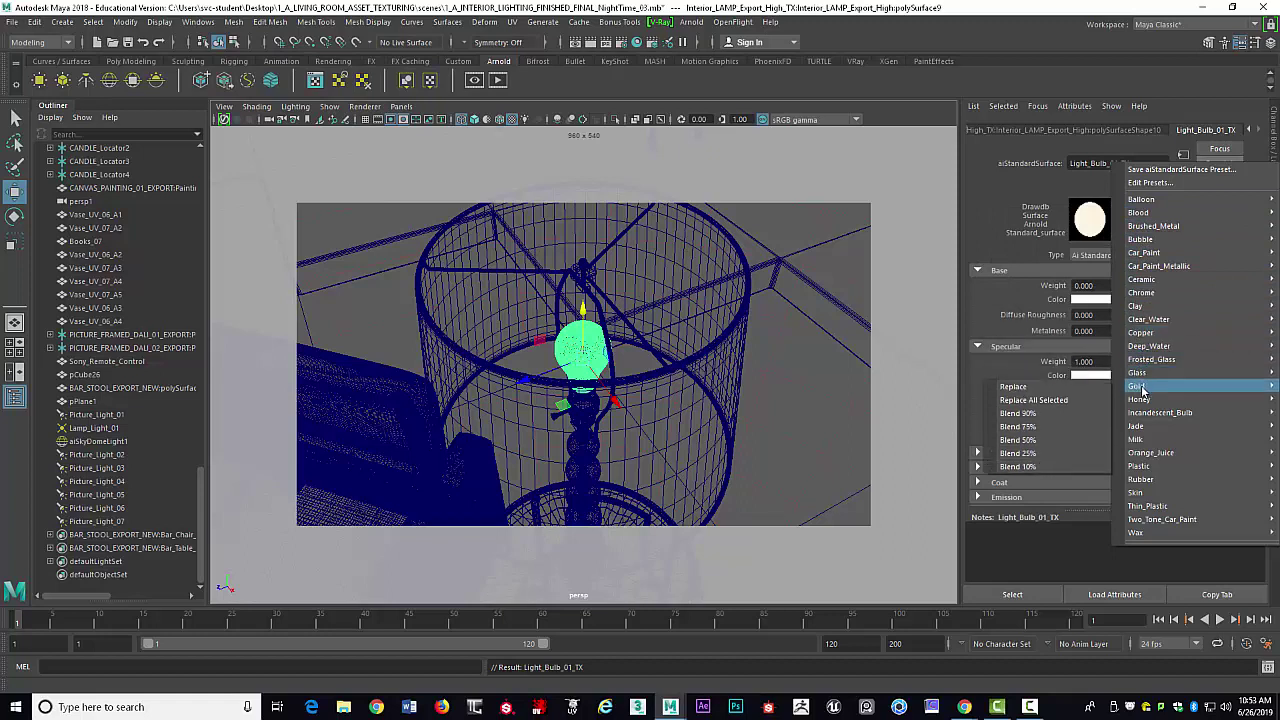
mouse_move(1166, 414)
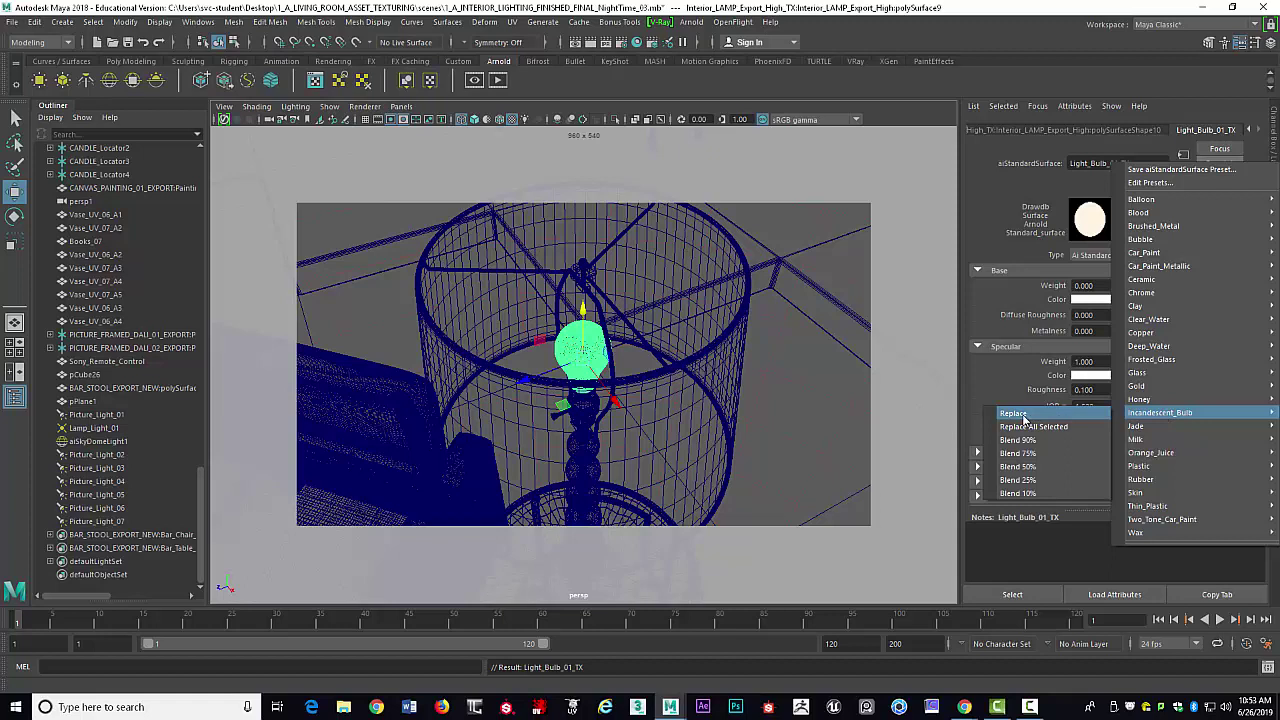
click(1024, 417)
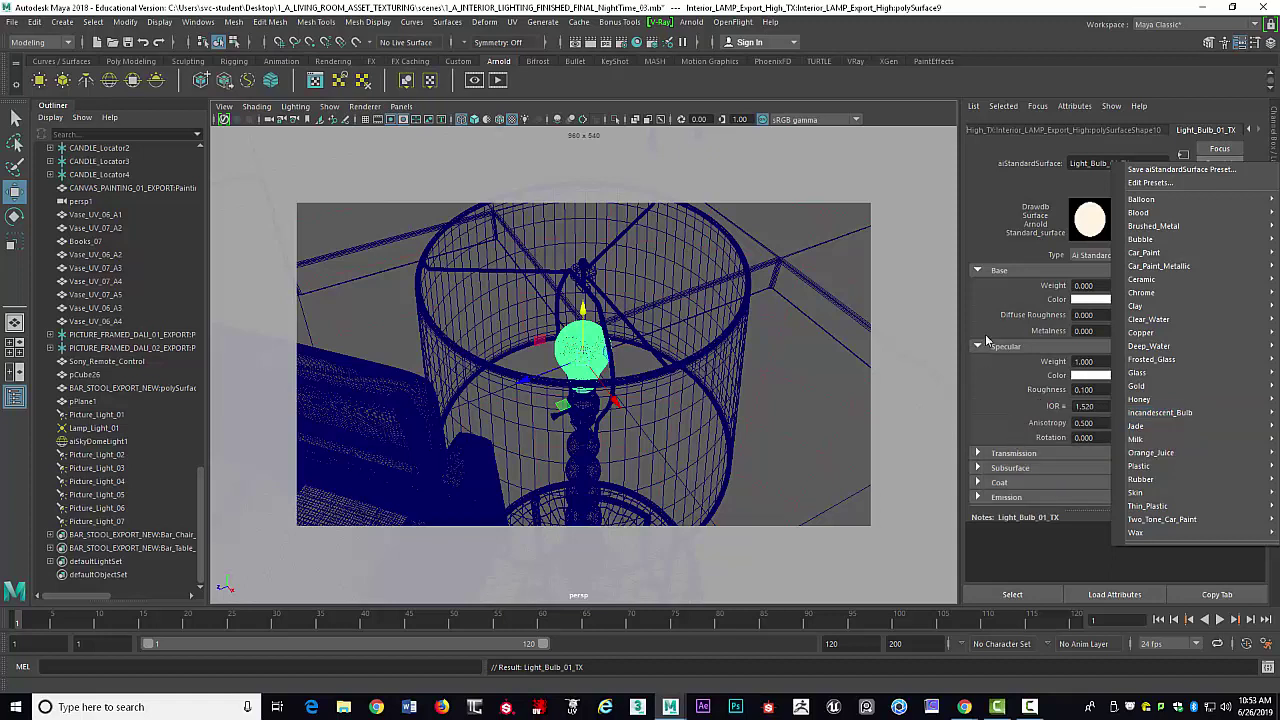
click(986, 202)
Examine the emission weight and colour of Light_Bulb_01_TX, and collapse the Emission section again
scroll(1093, 363, down, 2)
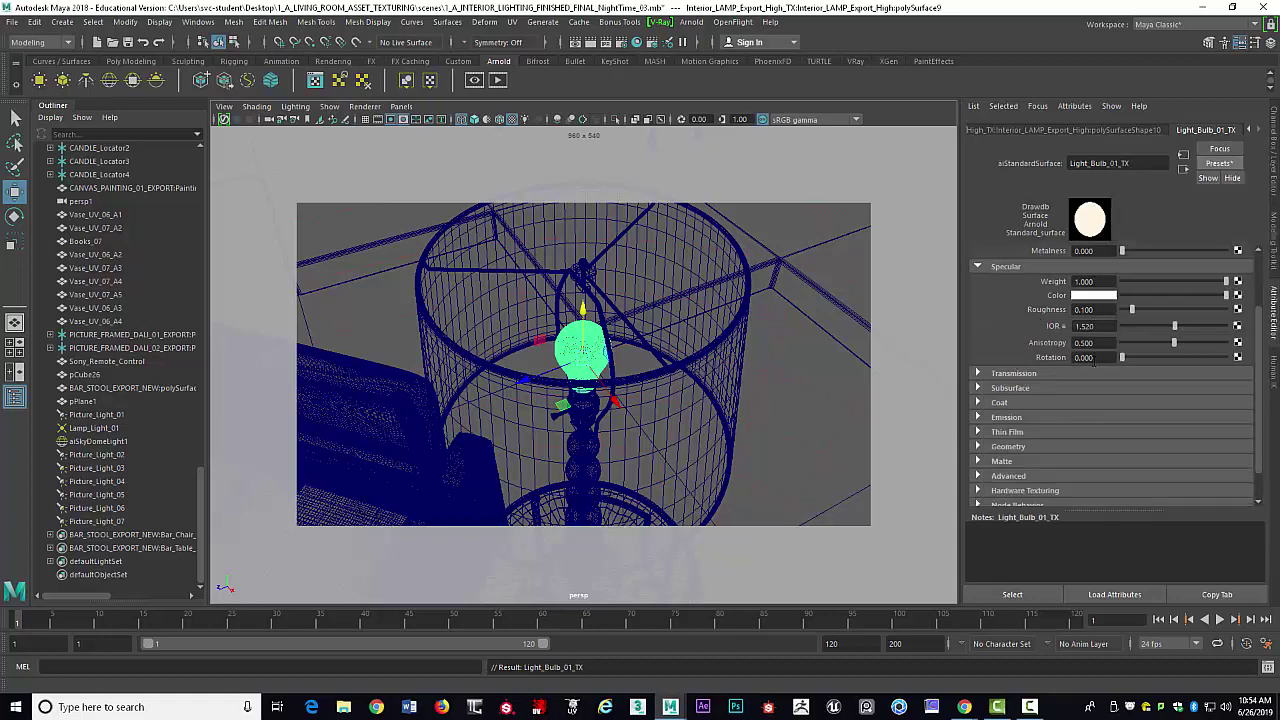
scroll(1093, 363, down, 1)
click(978, 381)
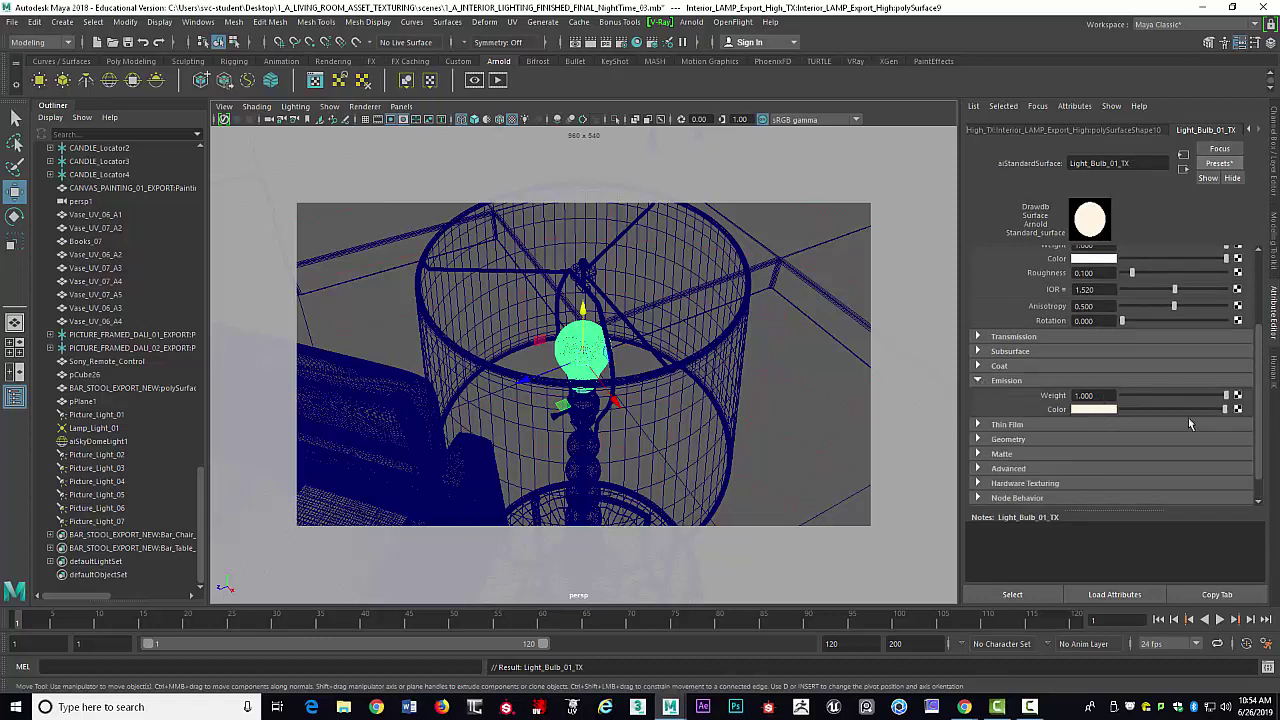
click(1106, 410)
click(982, 381)
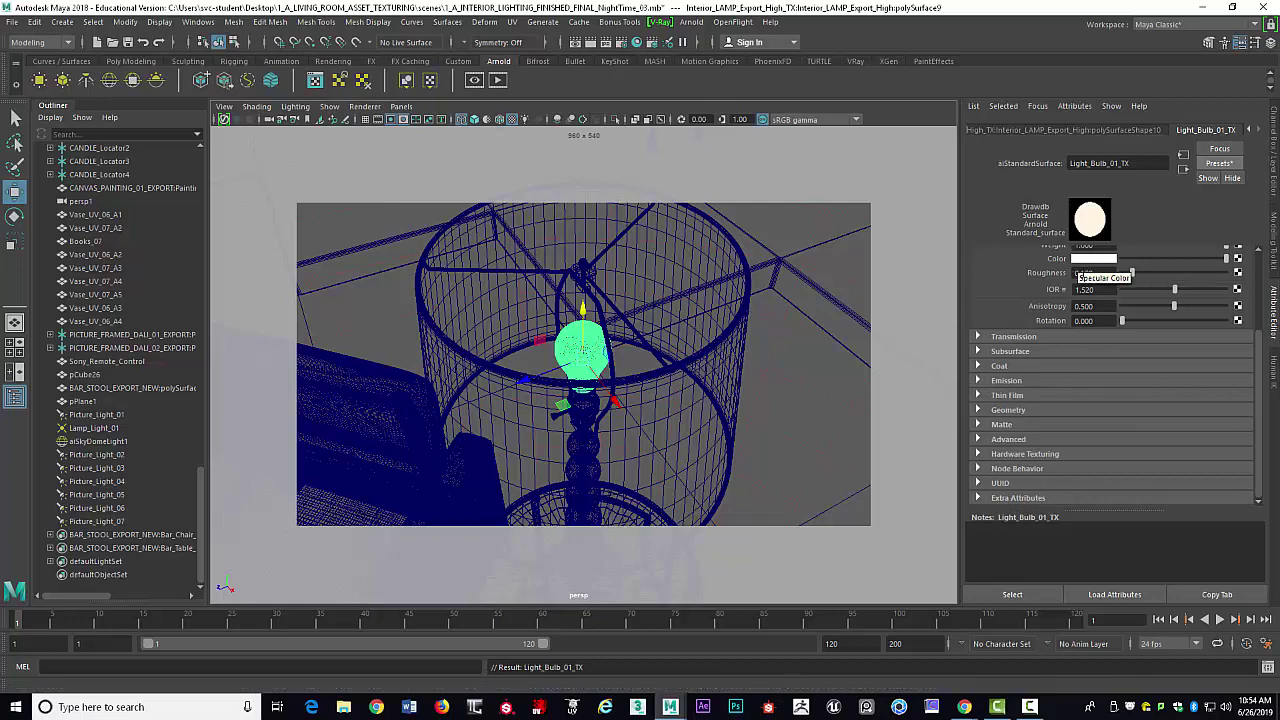
Display the light bulb's mesh shape attributes and examine its Render Stats, including the Double Sided option
key(ctrl+a)
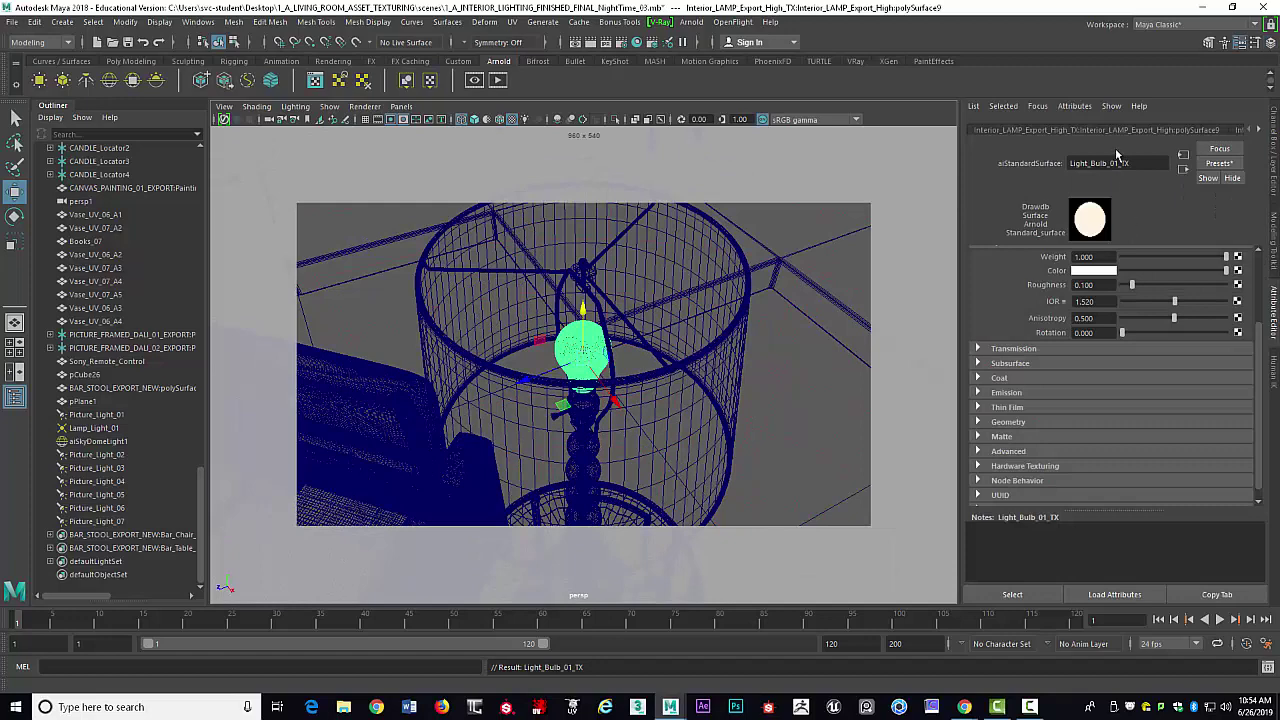
click(1020, 131)
scroll(1094, 131, down, 2)
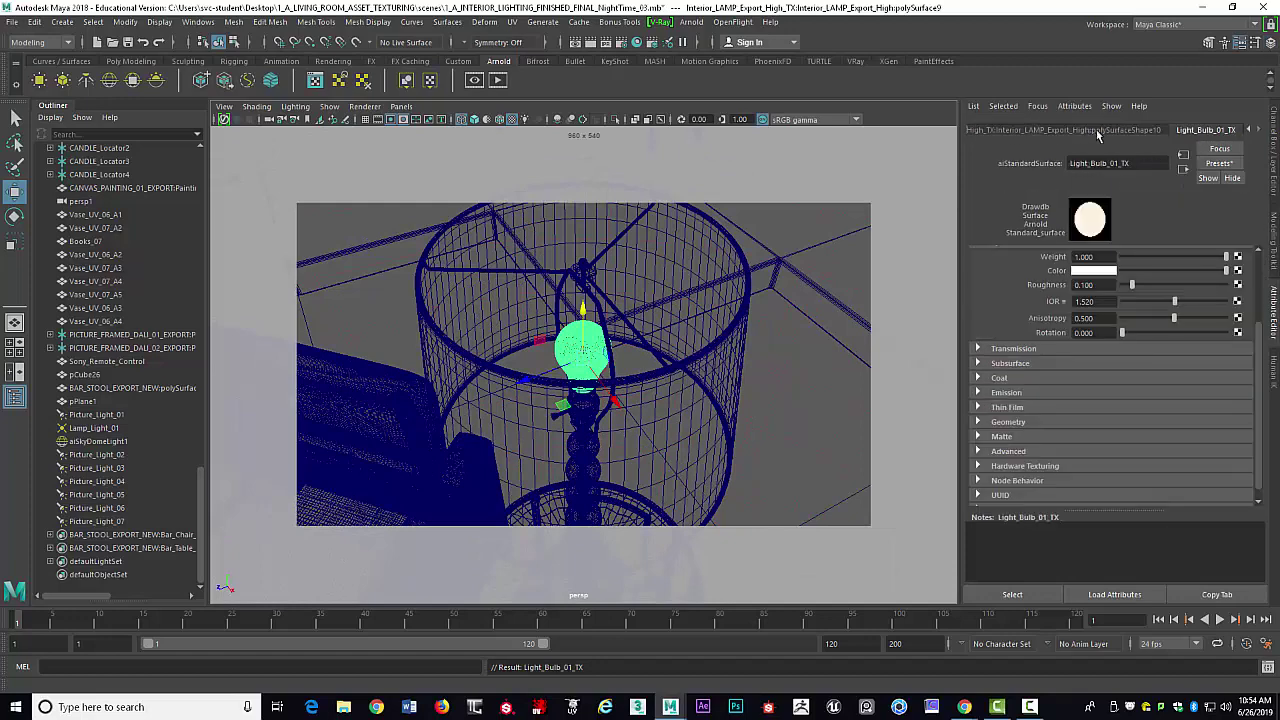
click(1148, 131)
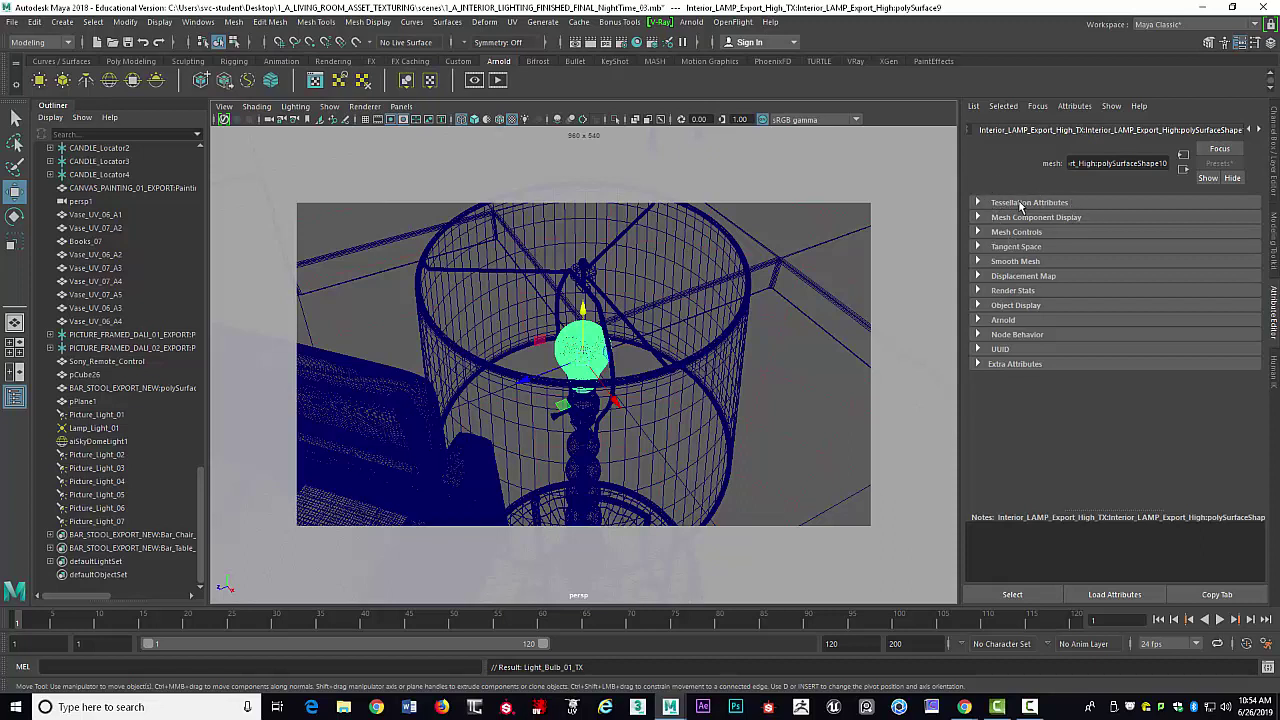
click(1258, 131)
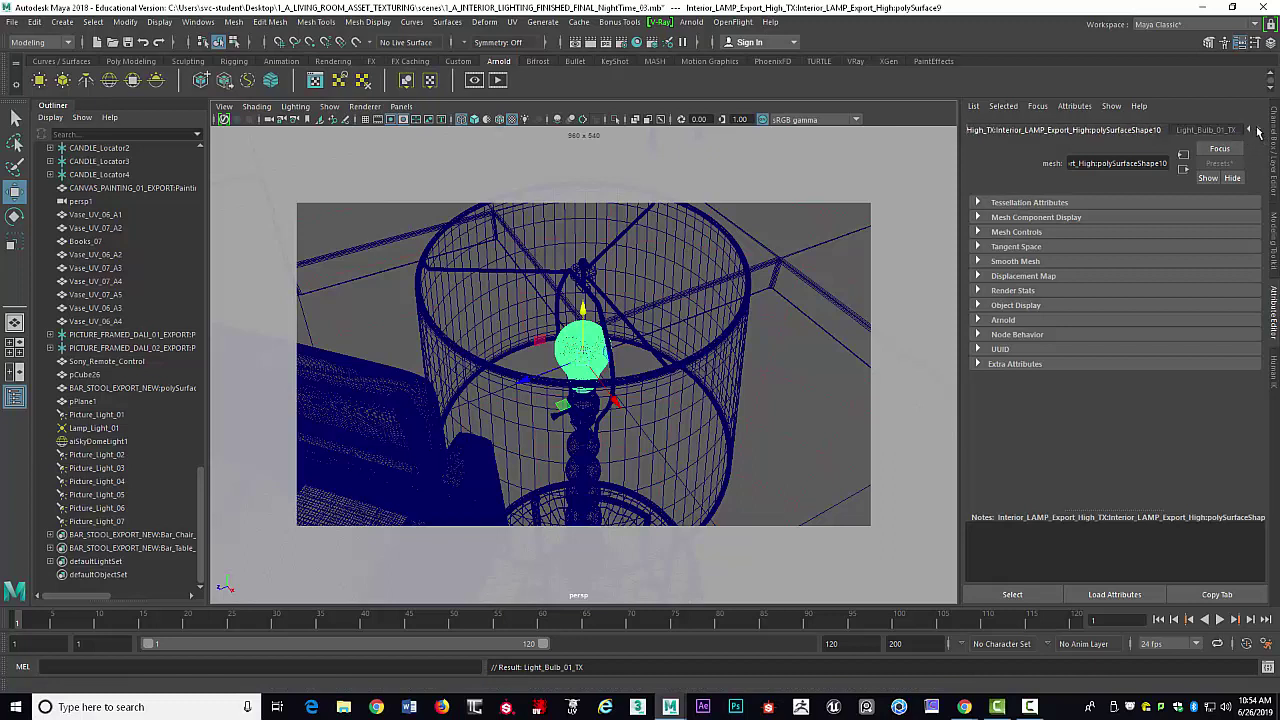
click(1248, 131)
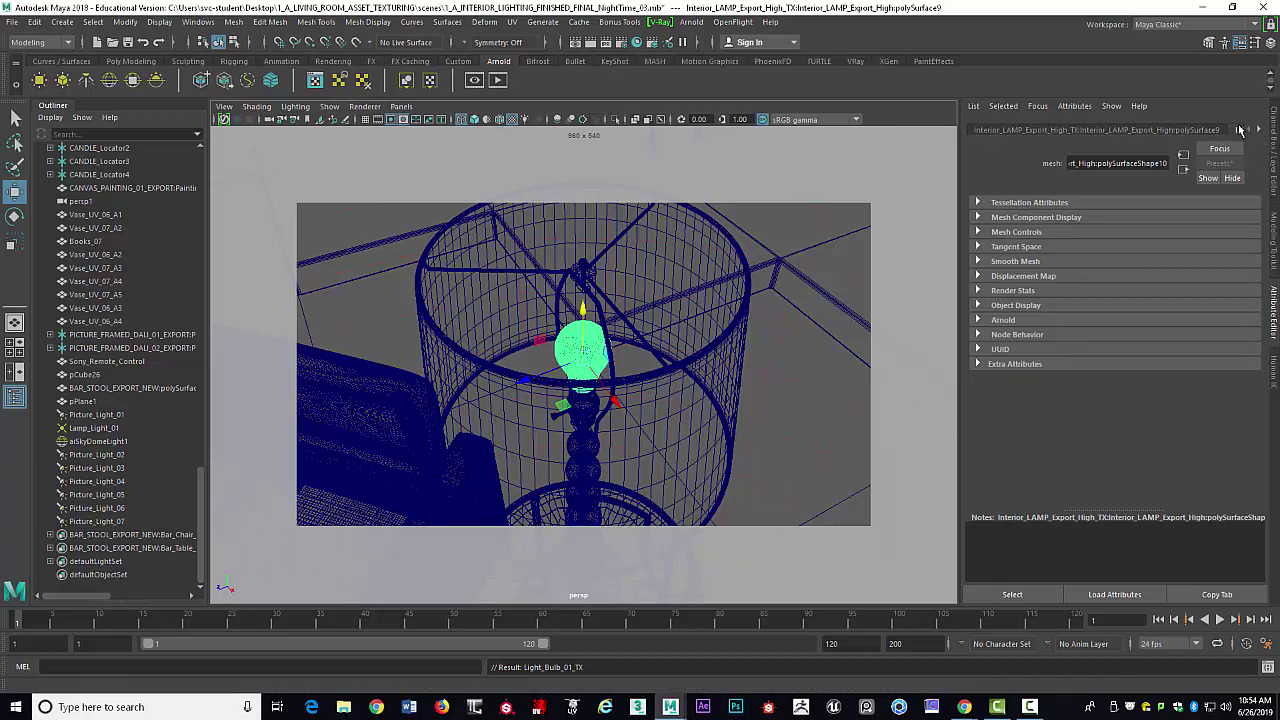
click(1217, 130)
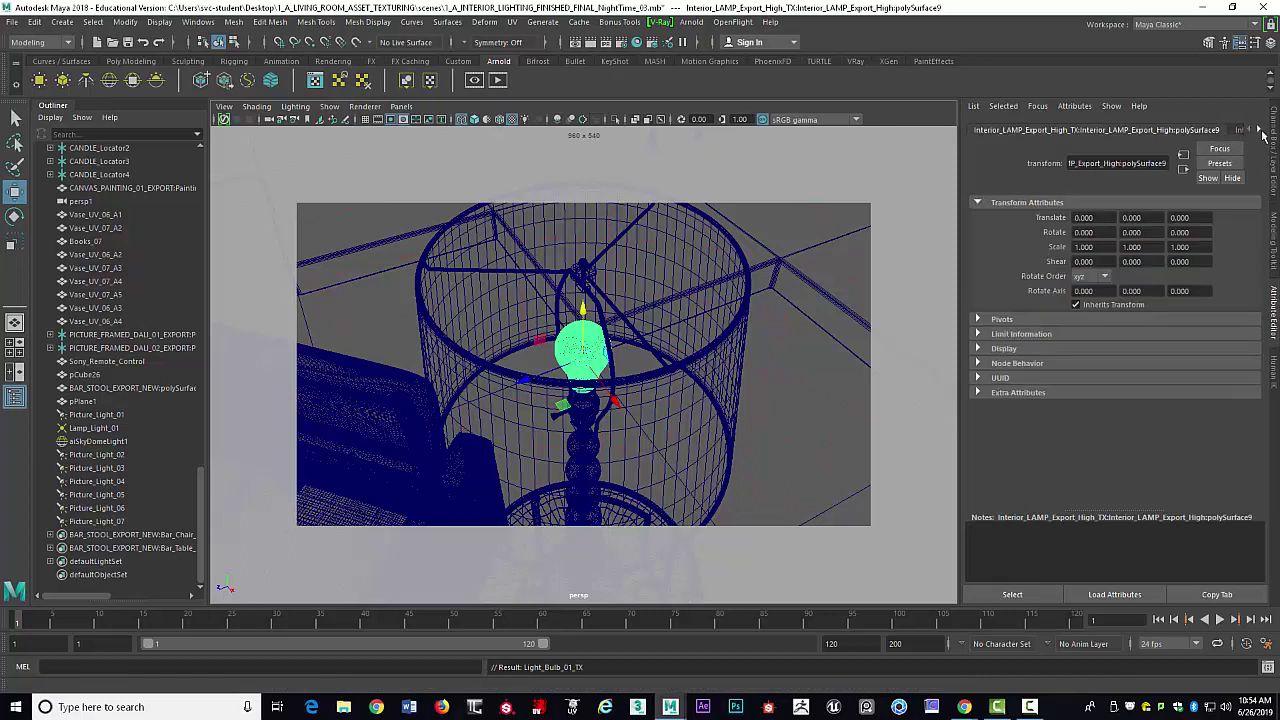
click(1258, 131)
click(1220, 130)
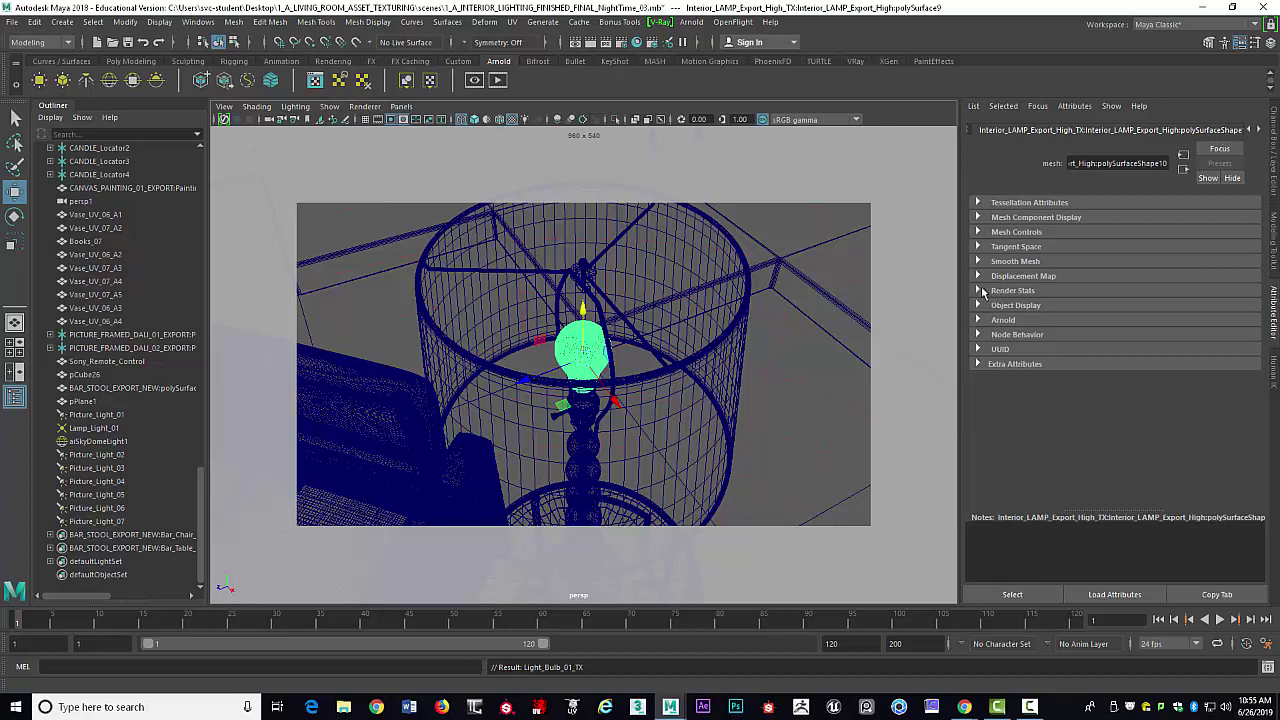
click(977, 290)
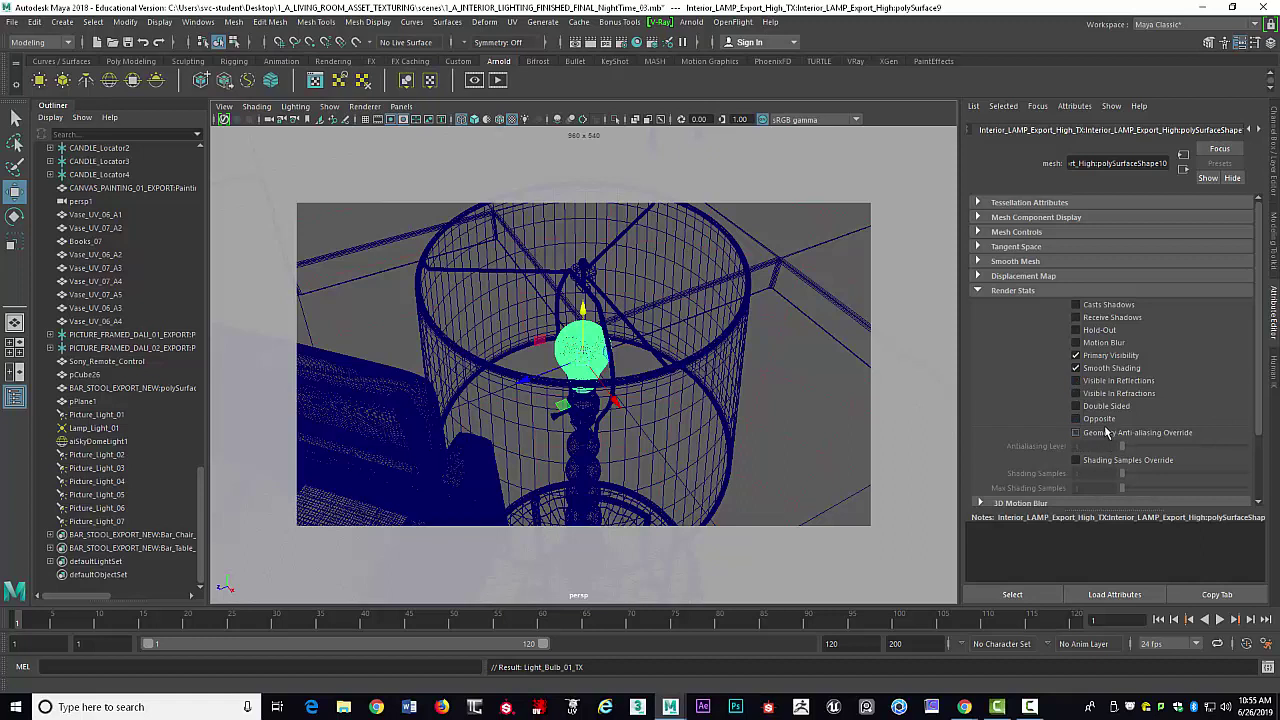
click(1076, 407)
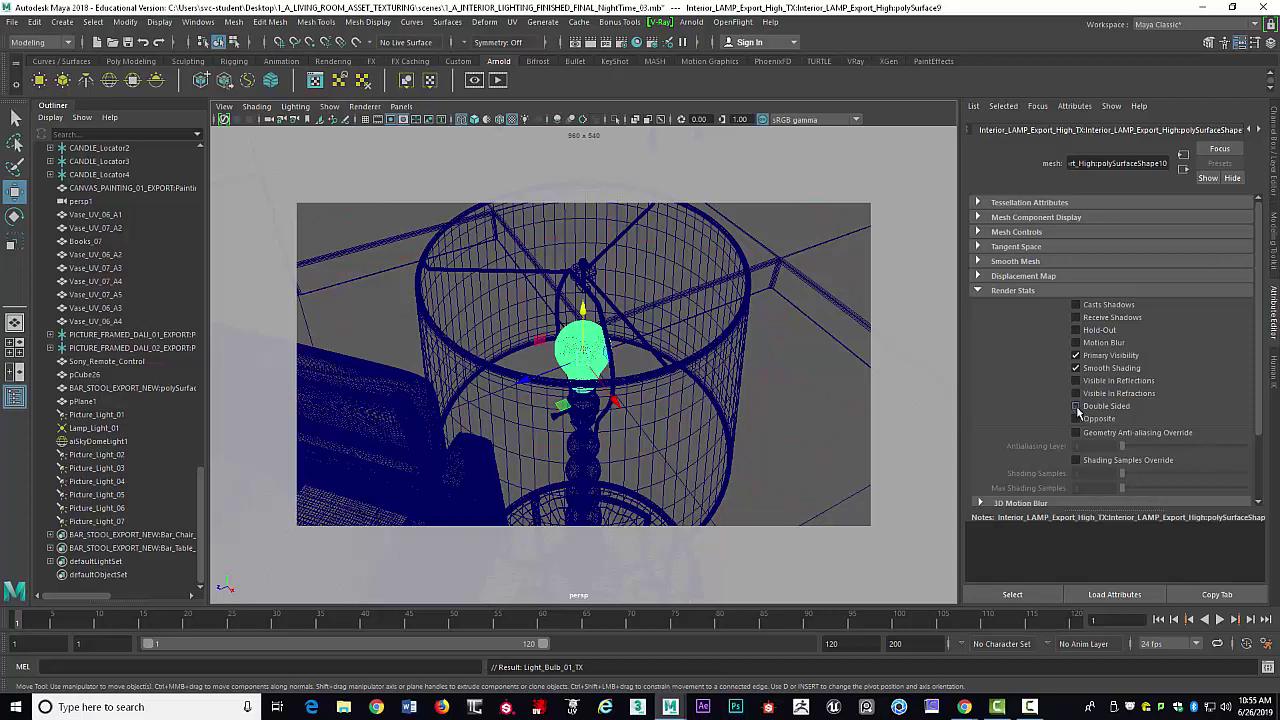
click(1076, 406)
Select the lampshade mesh around the bulb and switch the viewport to shaded display with texture maps
alt+drag(703, 333, 709, 306)
scroll(709, 306, down, 10)
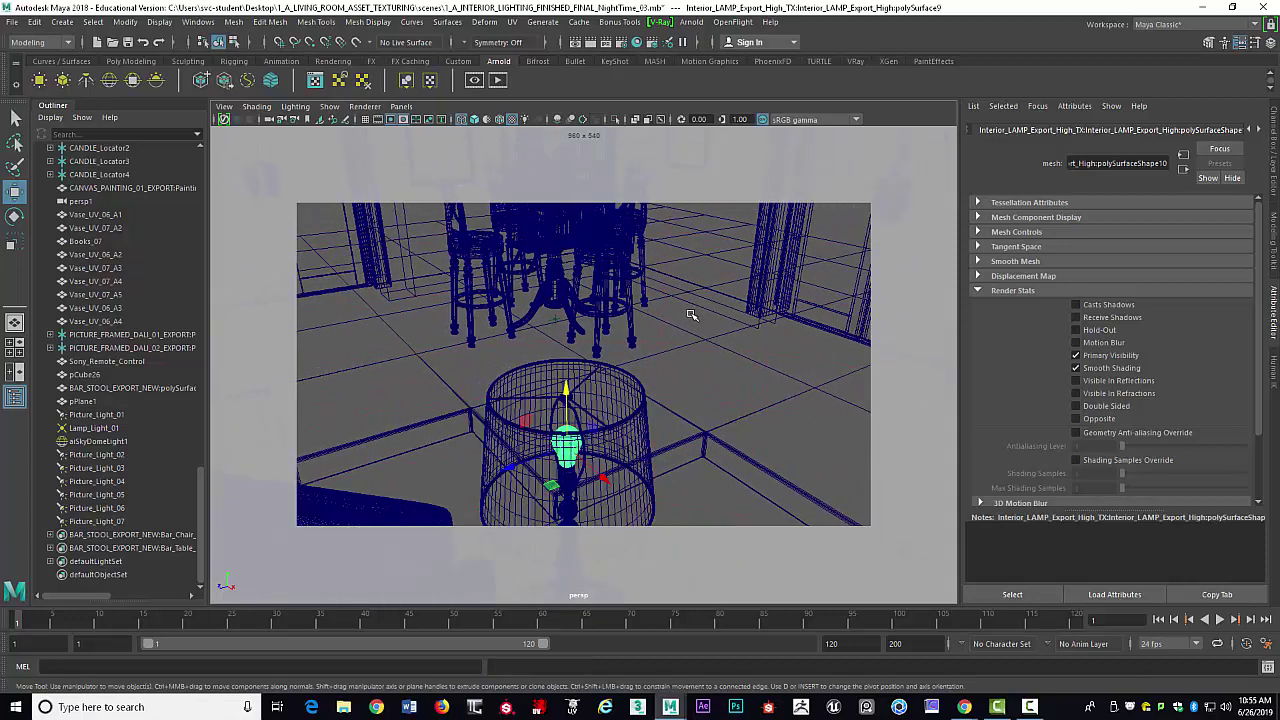
scroll(695, 336, up, 3)
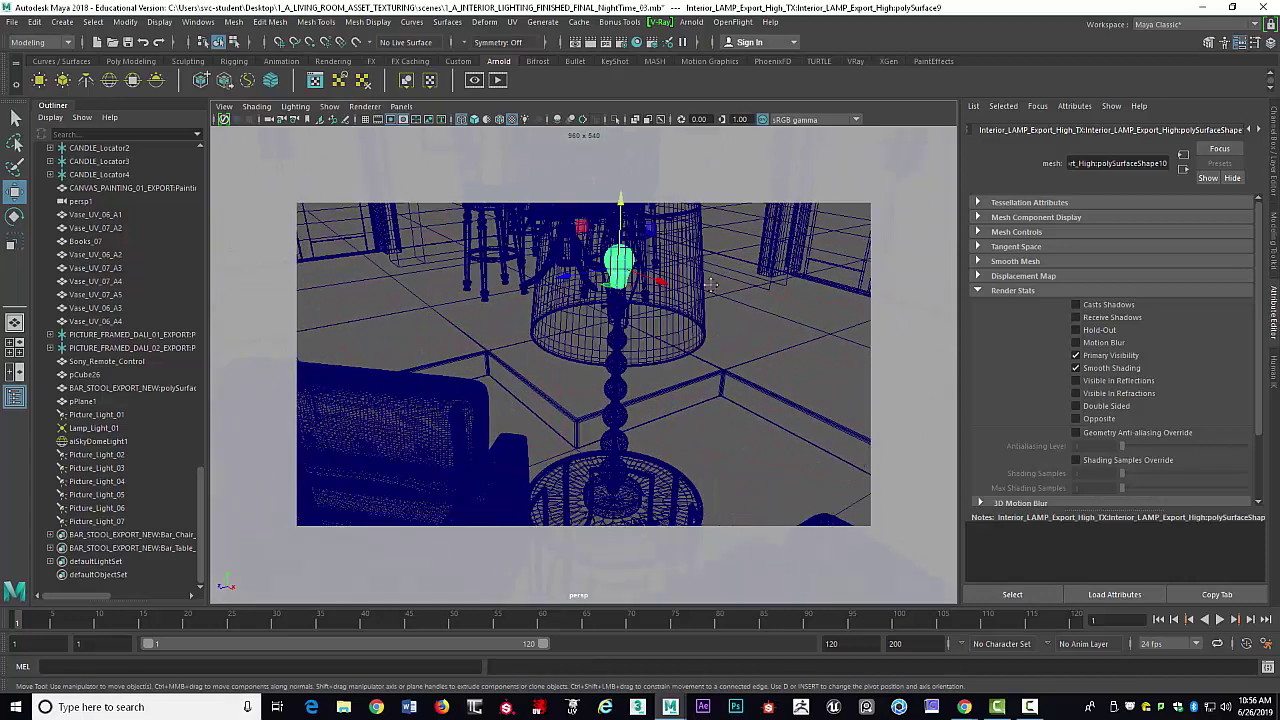
scroll(692, 316, up, 2)
click(680, 306)
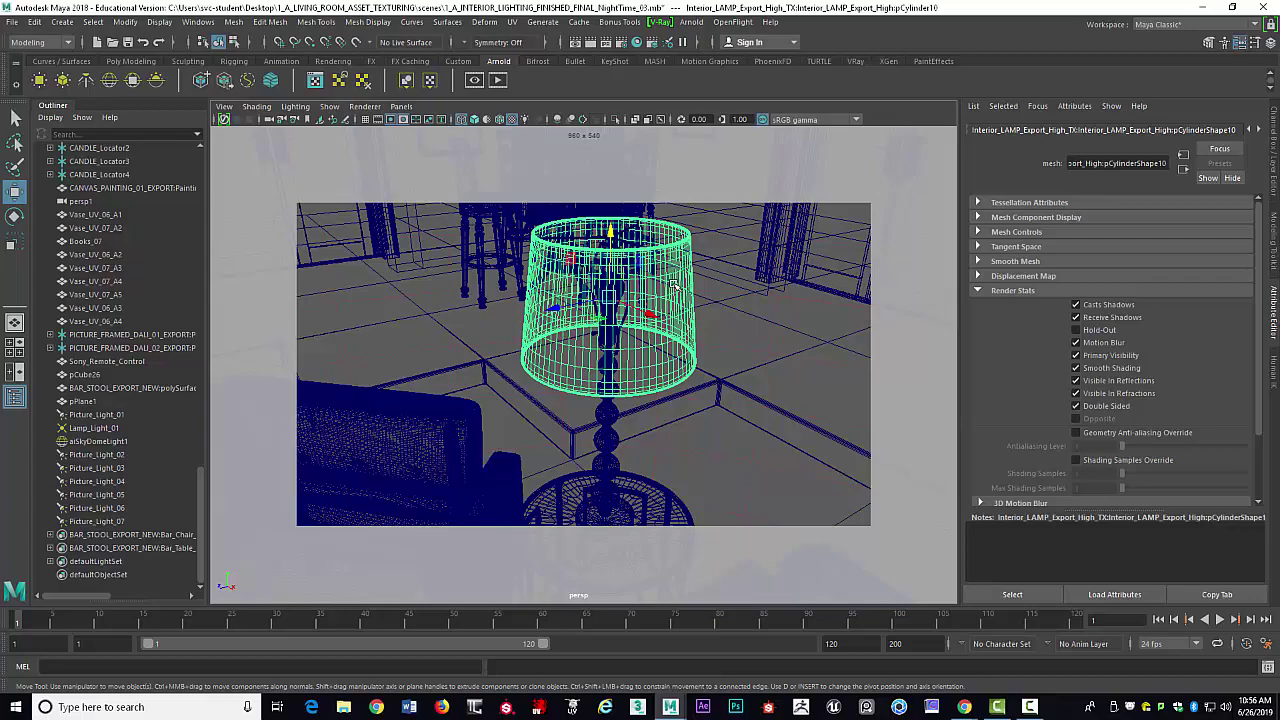
key(6)
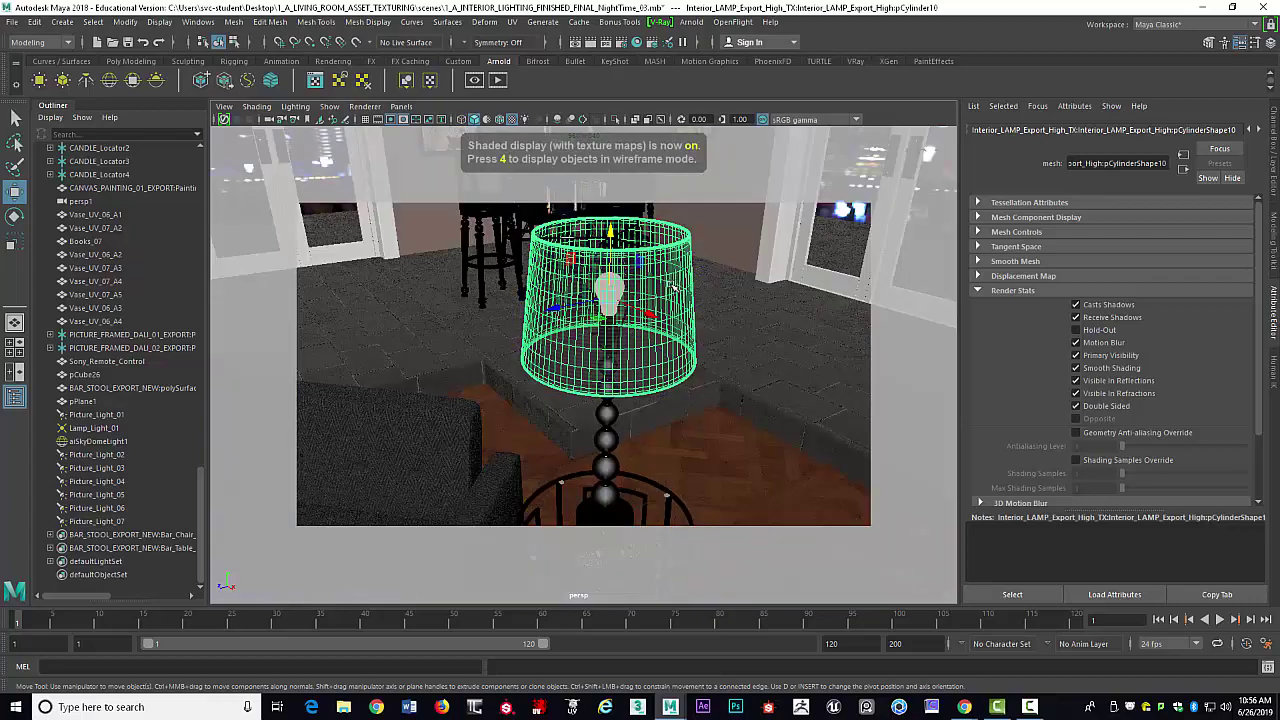
Inspect the lampshade's textured surface up close without its selection highlight, and select the lampshade again
scroll(672, 285, up, 5)
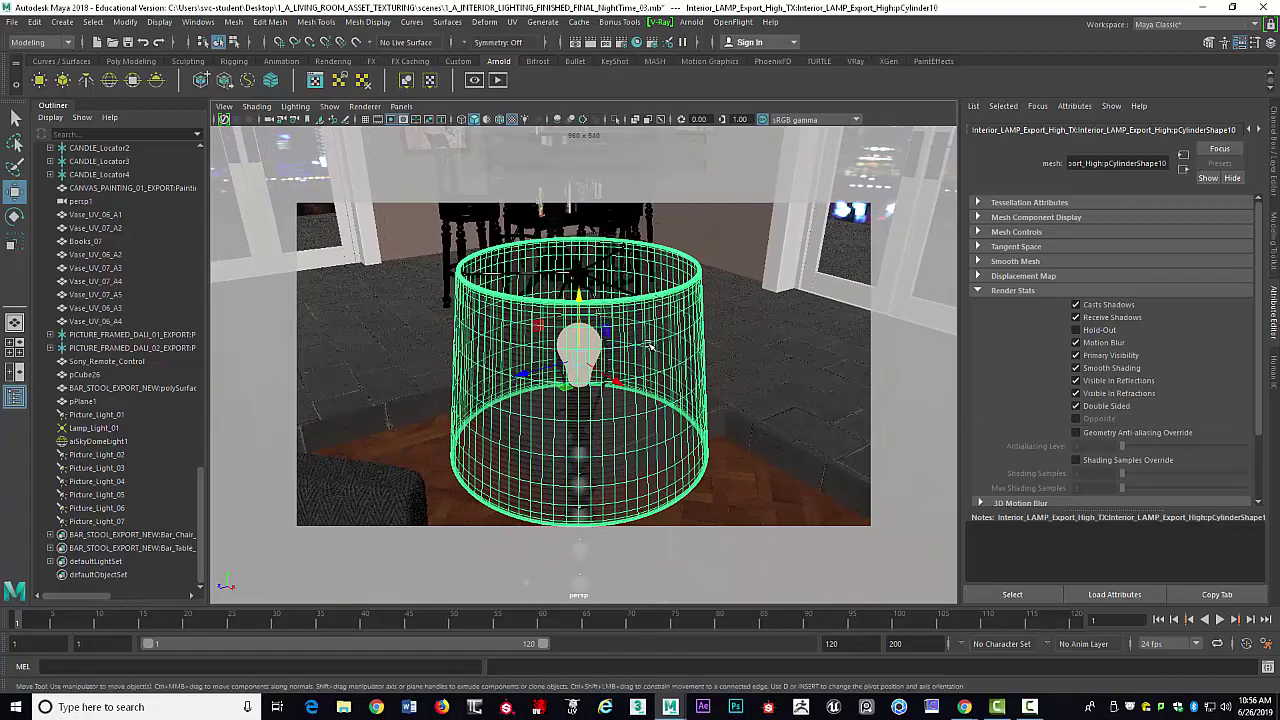
scroll(650, 345, up, 4)
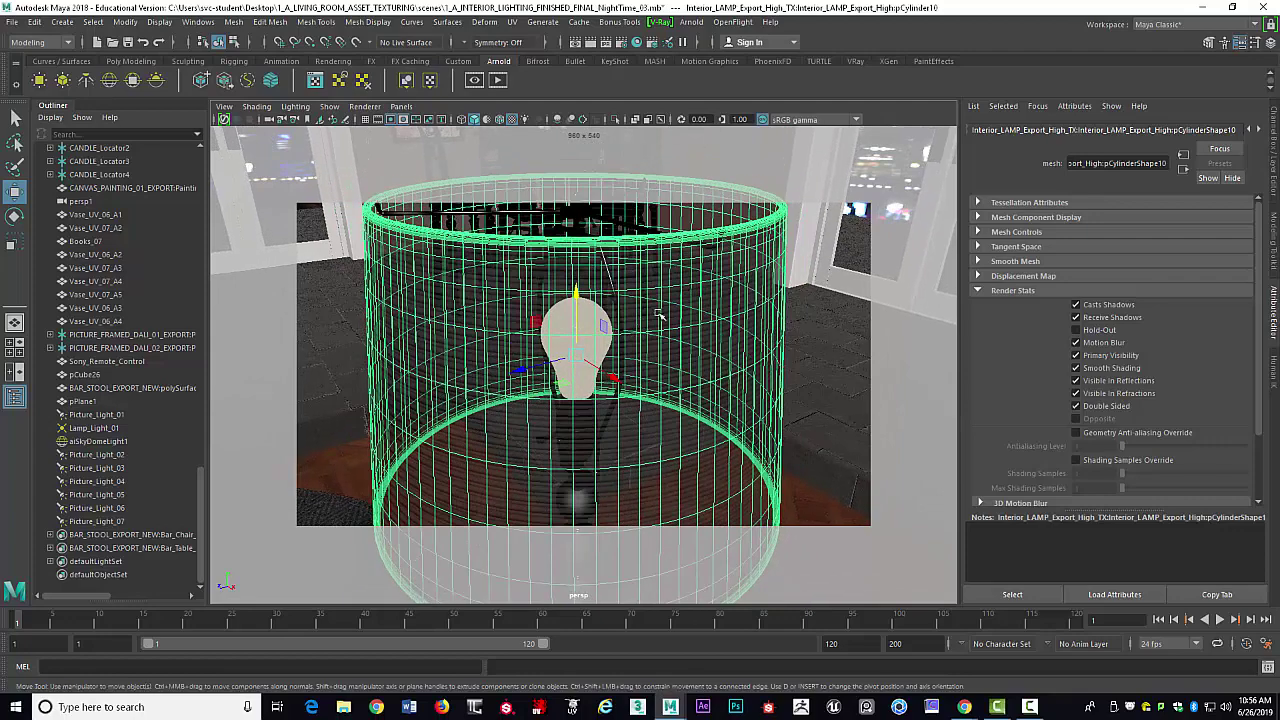
click(856, 260)
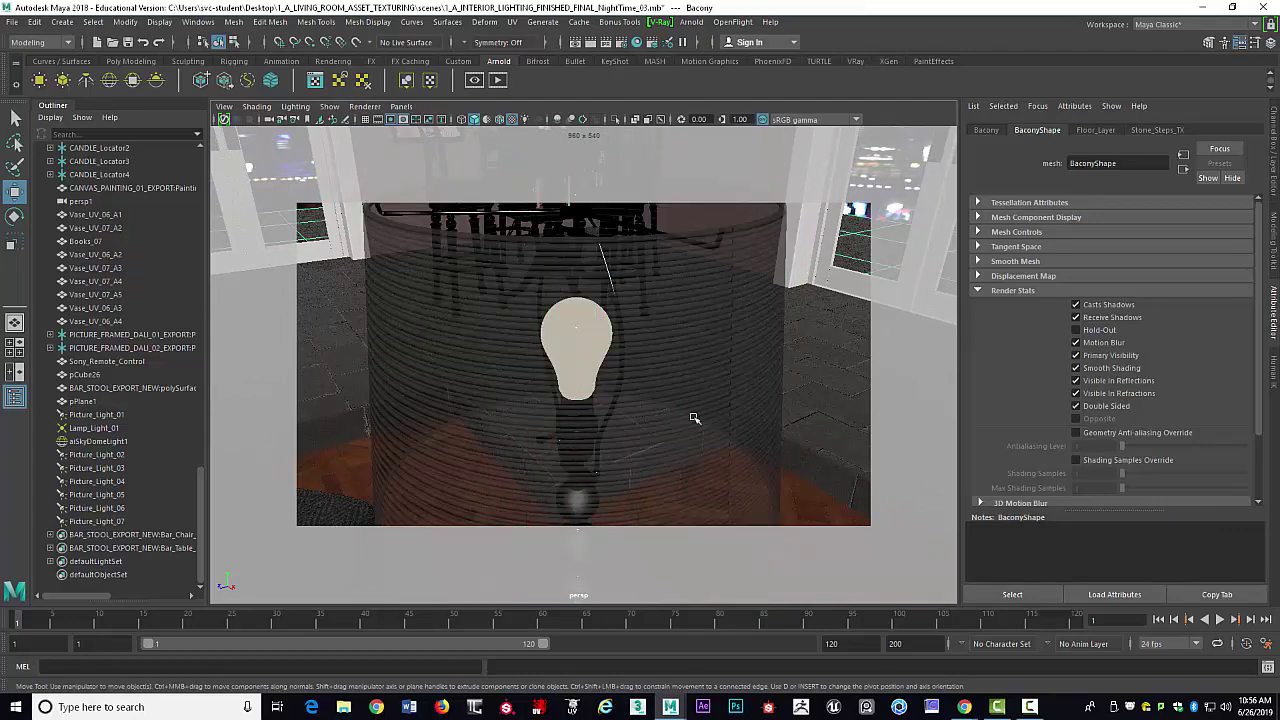
click(684, 455)
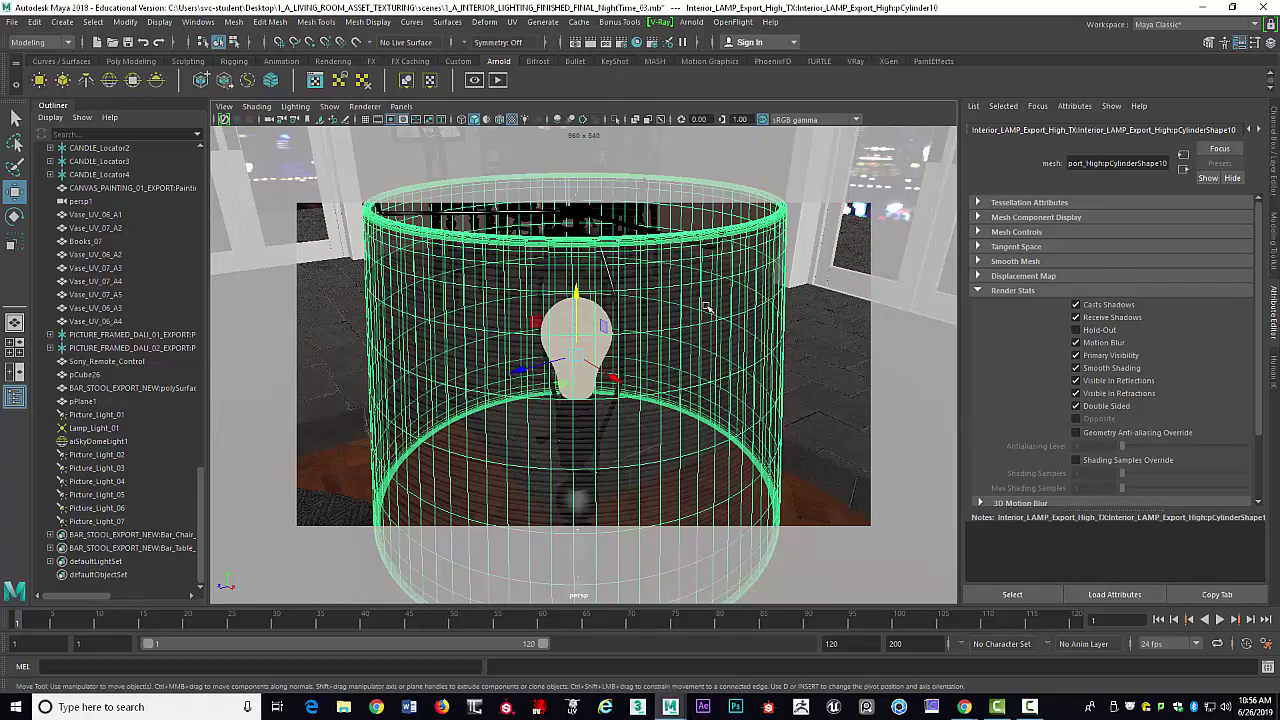
scroll(706, 307, down, 3)
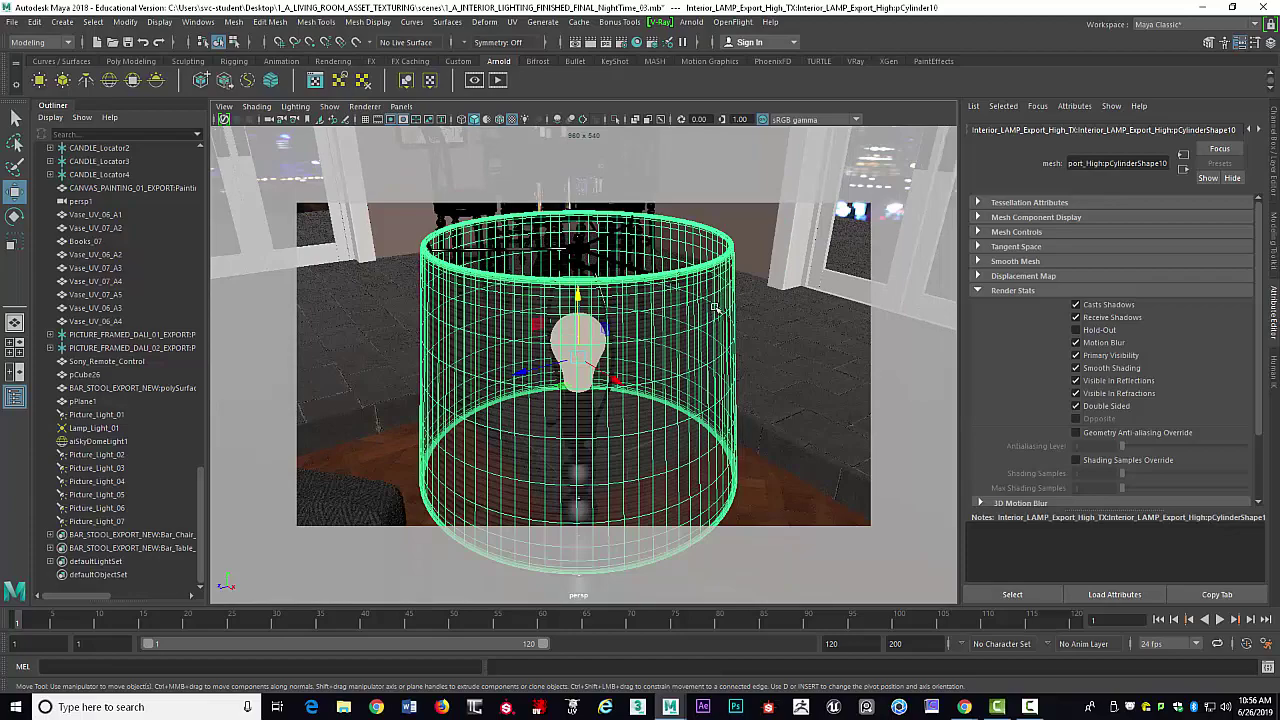
scroll(720, 305, down, 5)
alt+drag(742, 296, 764, 263)
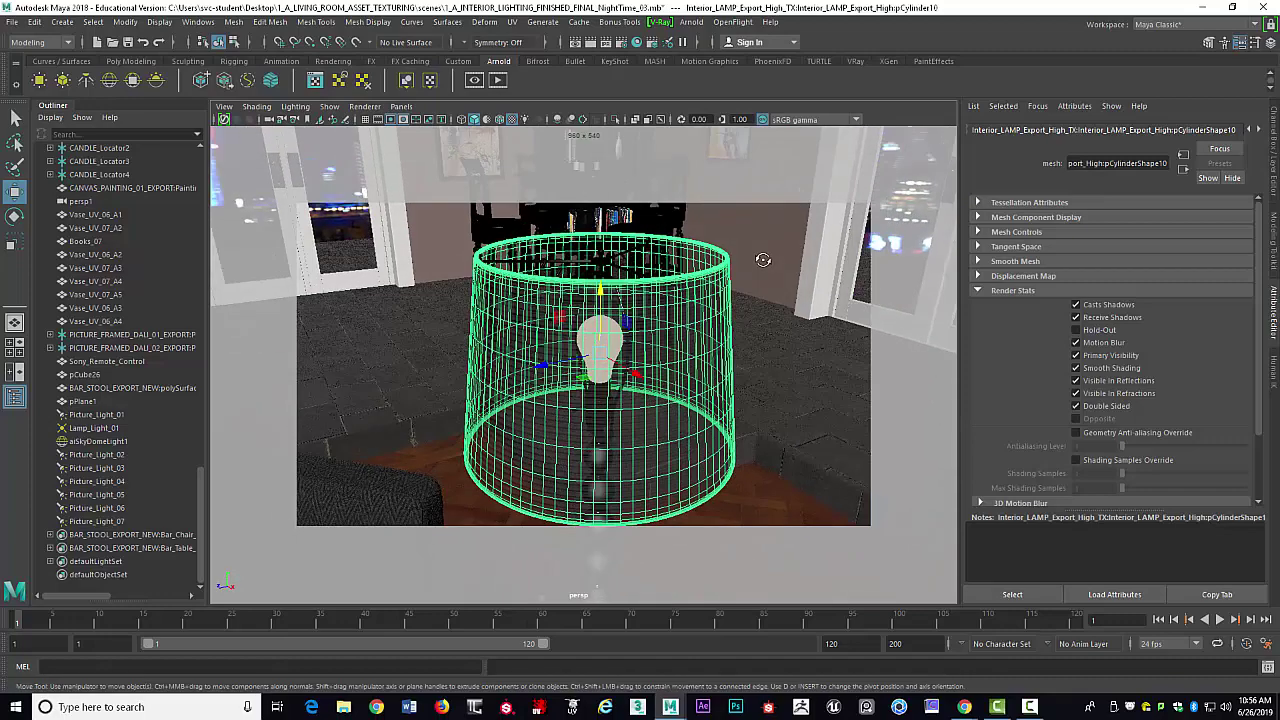
Display the attributes of the lampshade's aiStandardSurface material, Lamp_Shade_TX
right_click(682, 310)
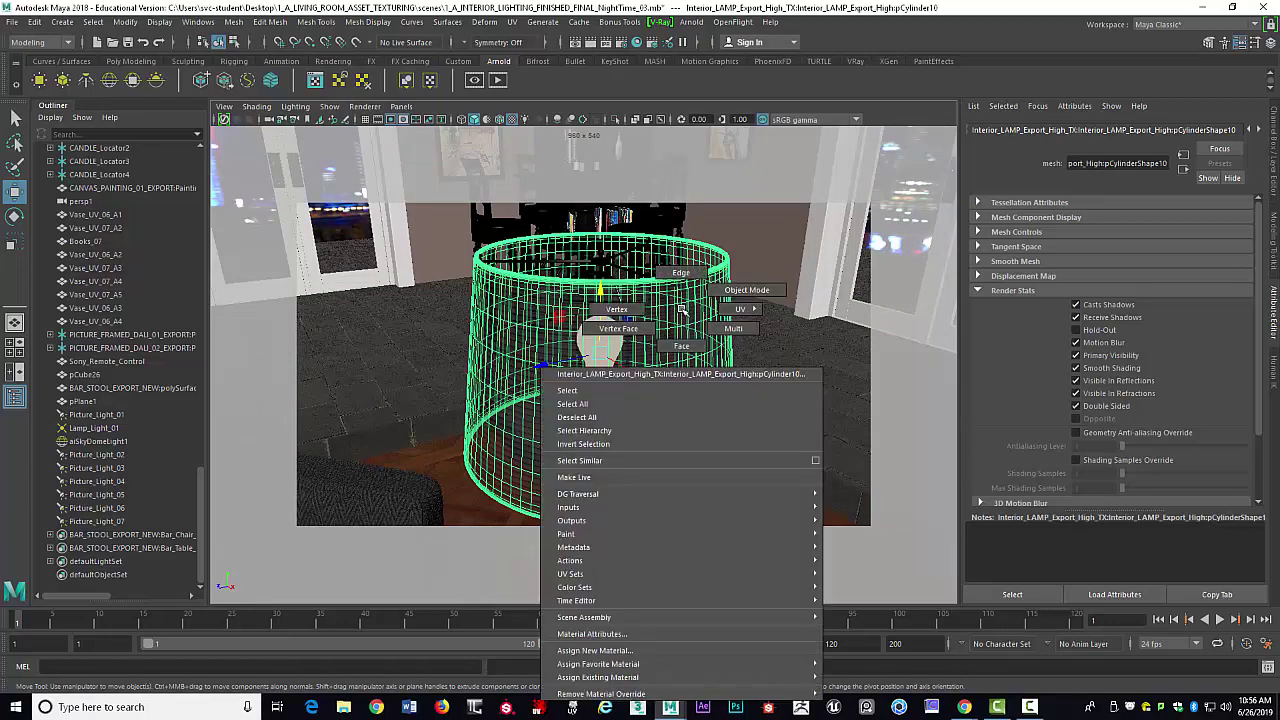
right_drag(680, 307, 681, 300)
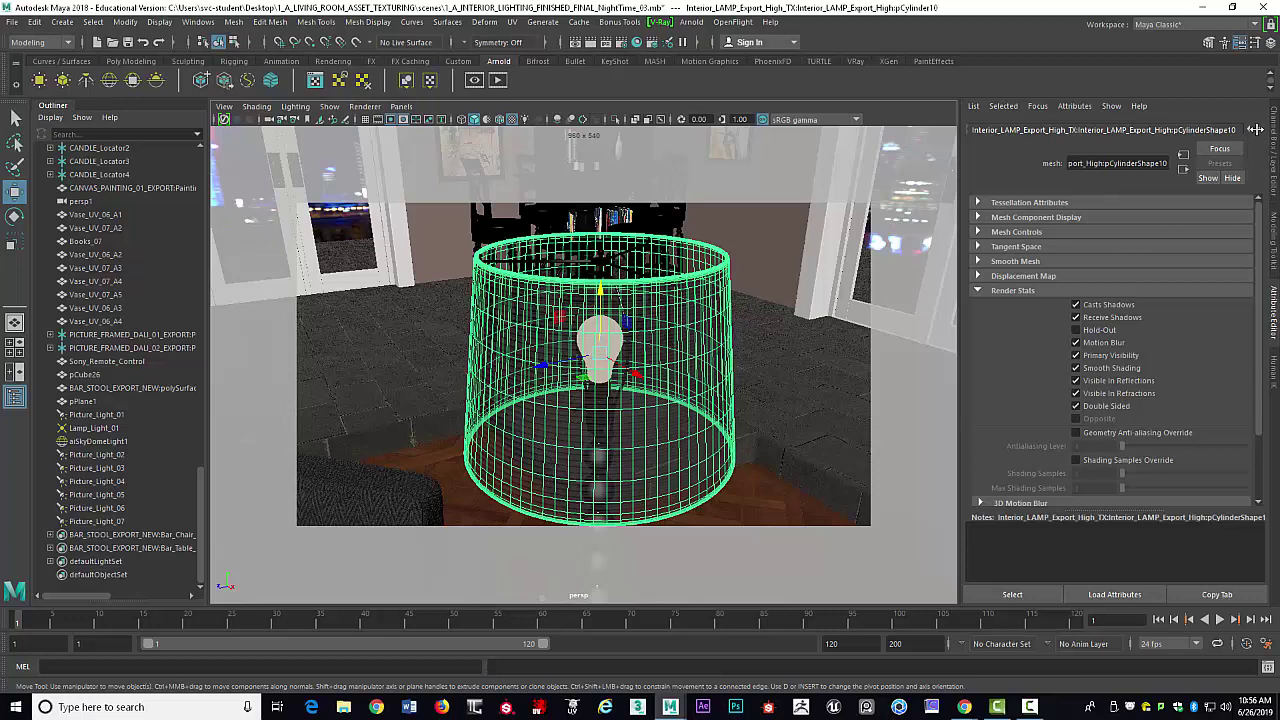
click(1257, 129)
click(1125, 134)
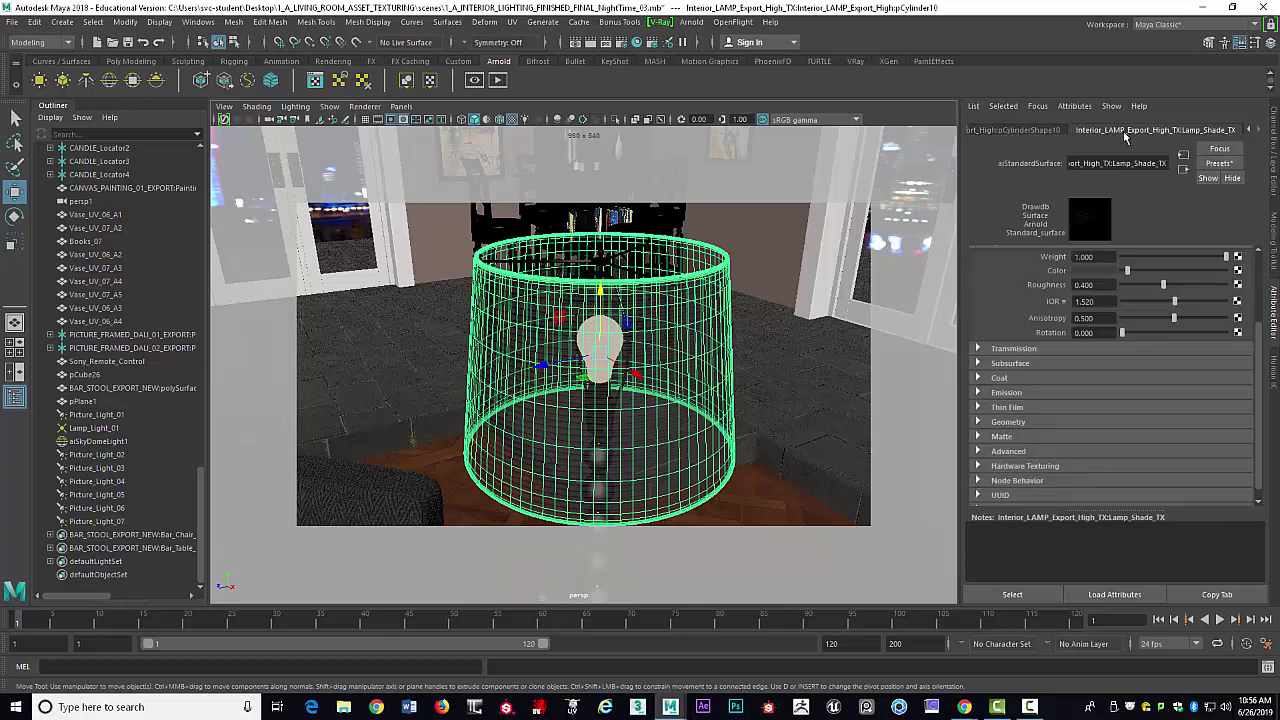
Examine the base and specular settings of the Lamp_Shade_TX material, including both colours
scroll(1185, 321, up, 3)
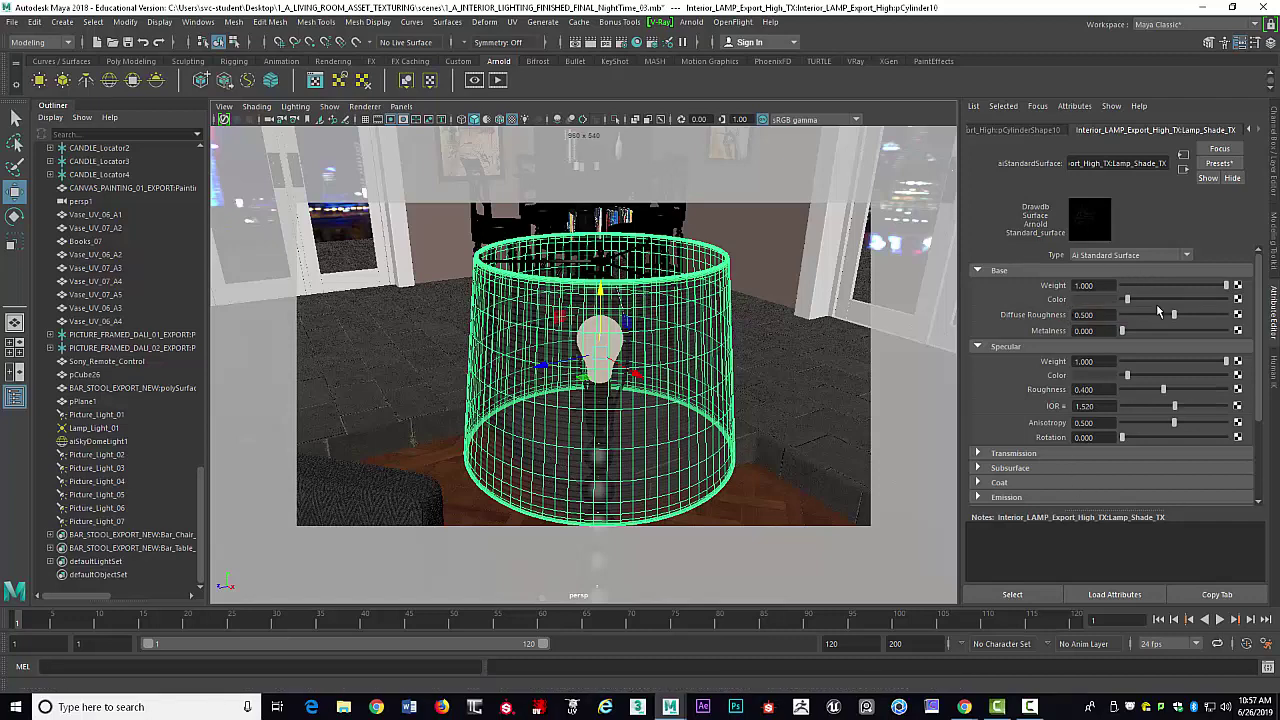
click(1092, 299)
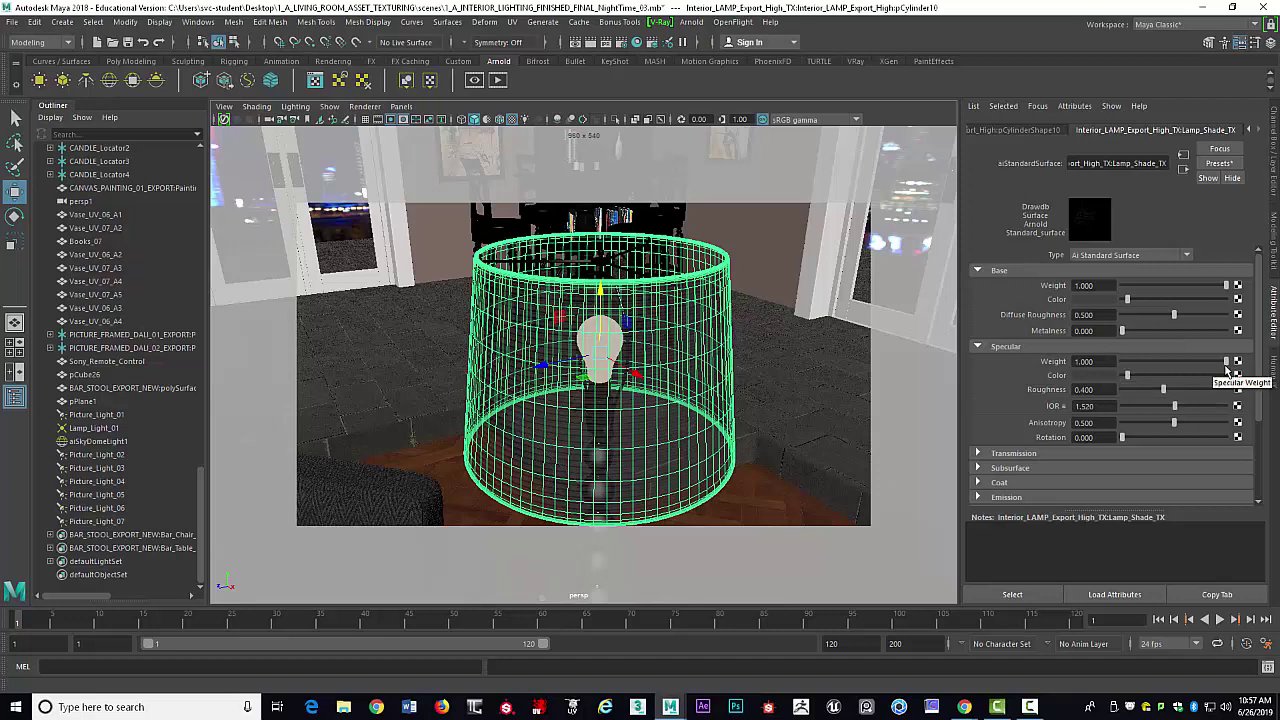
click(1106, 374)
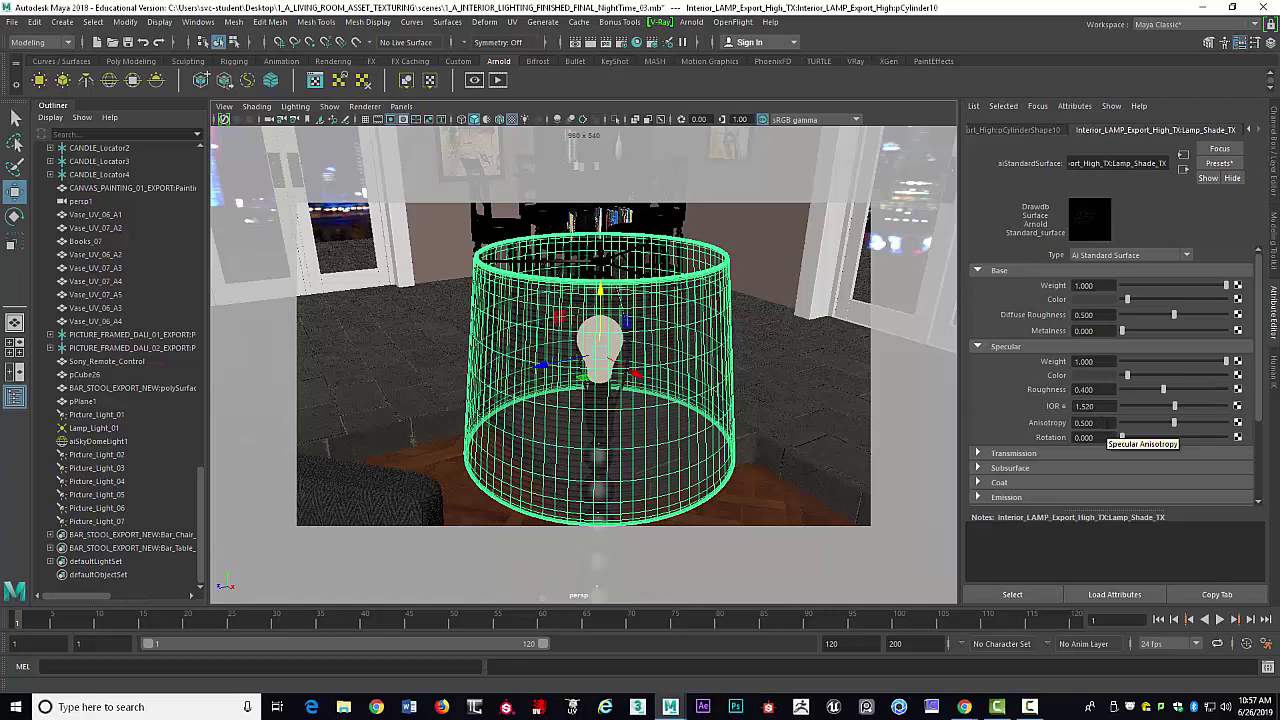
scroll(1107, 425, down, 3)
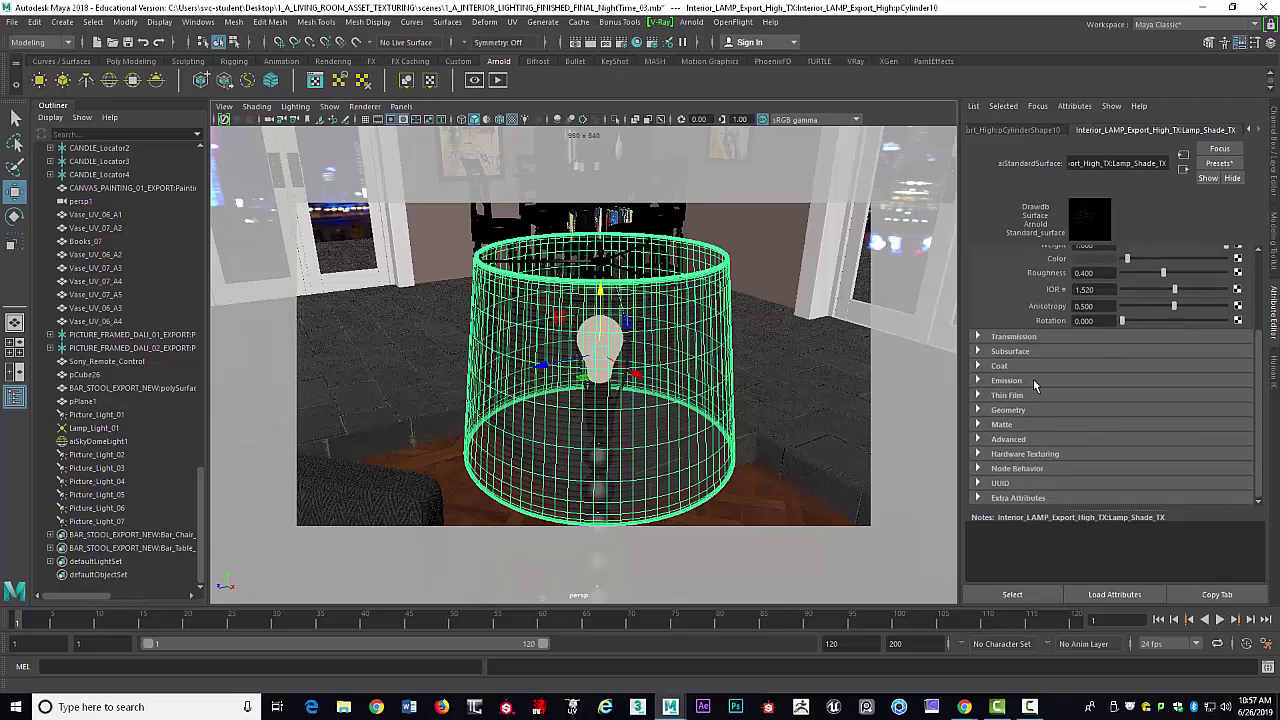
Examine the transmission and subsurface settings of the Lamp_Shade_TX material, including transmission depth and subsurface weight, colour, radius and scale
click(1066, 336)
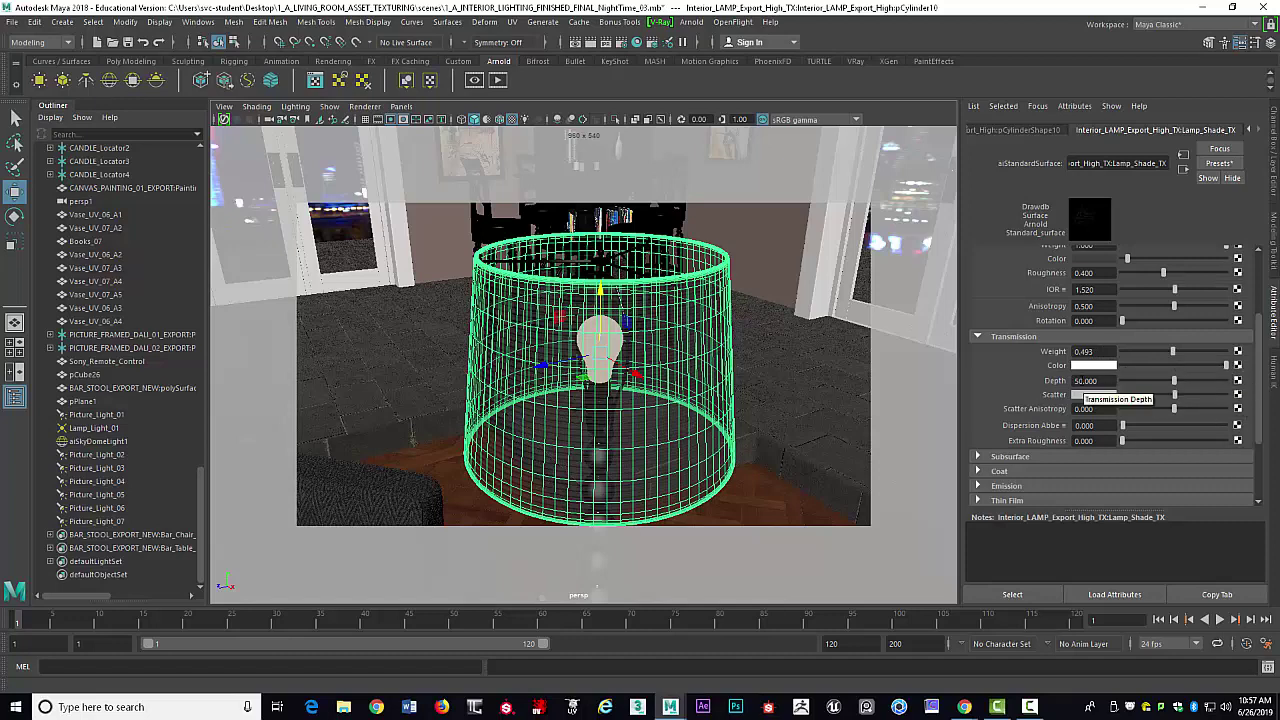
click(1082, 381)
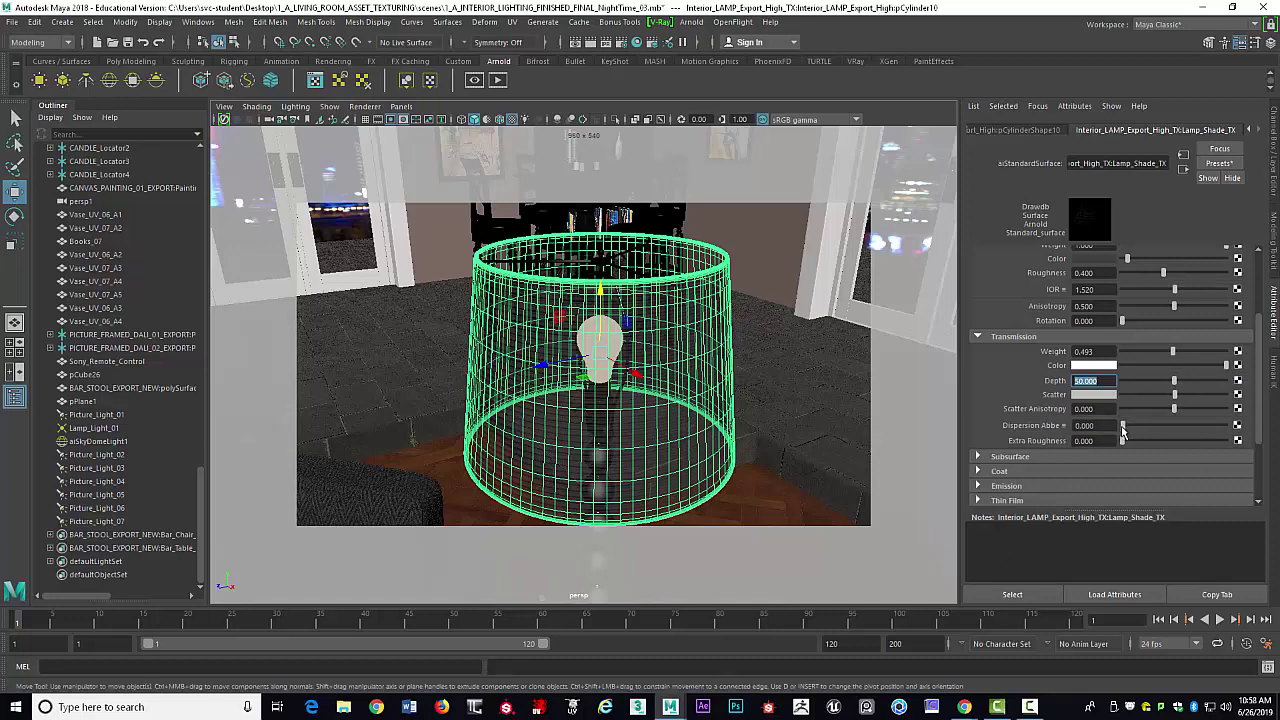
scroll(1017, 364, down, 2)
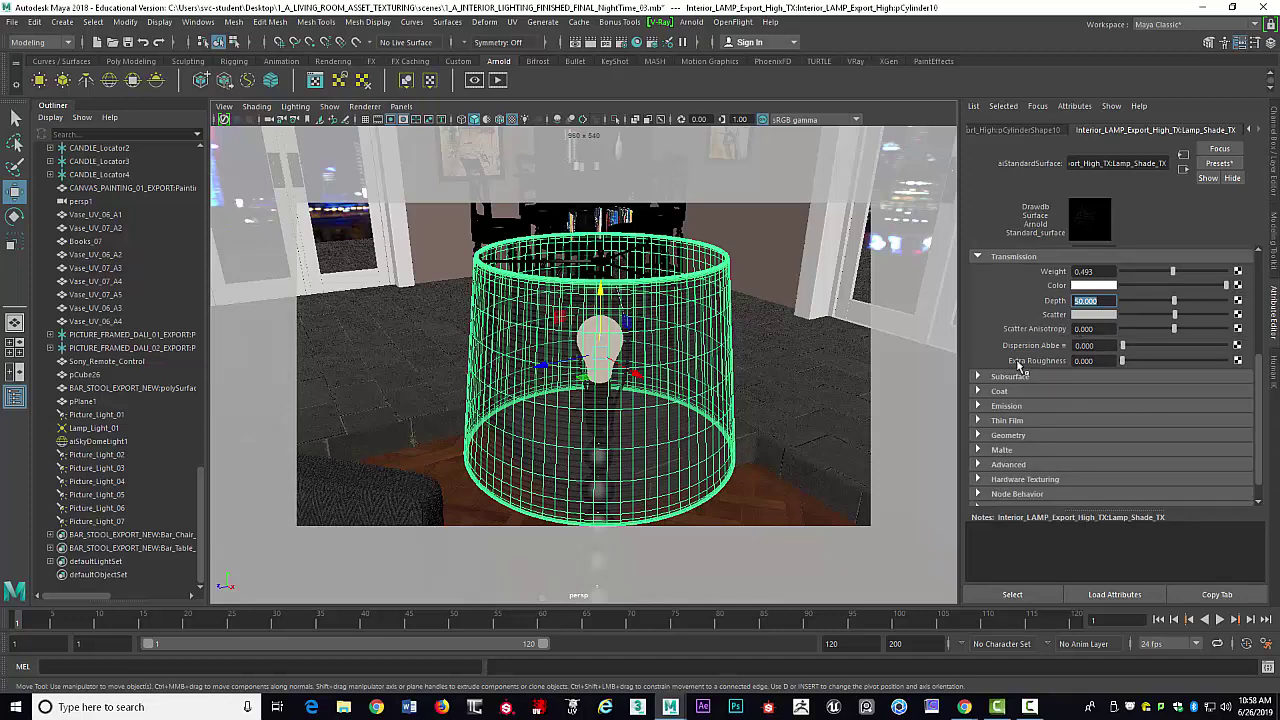
click(978, 377)
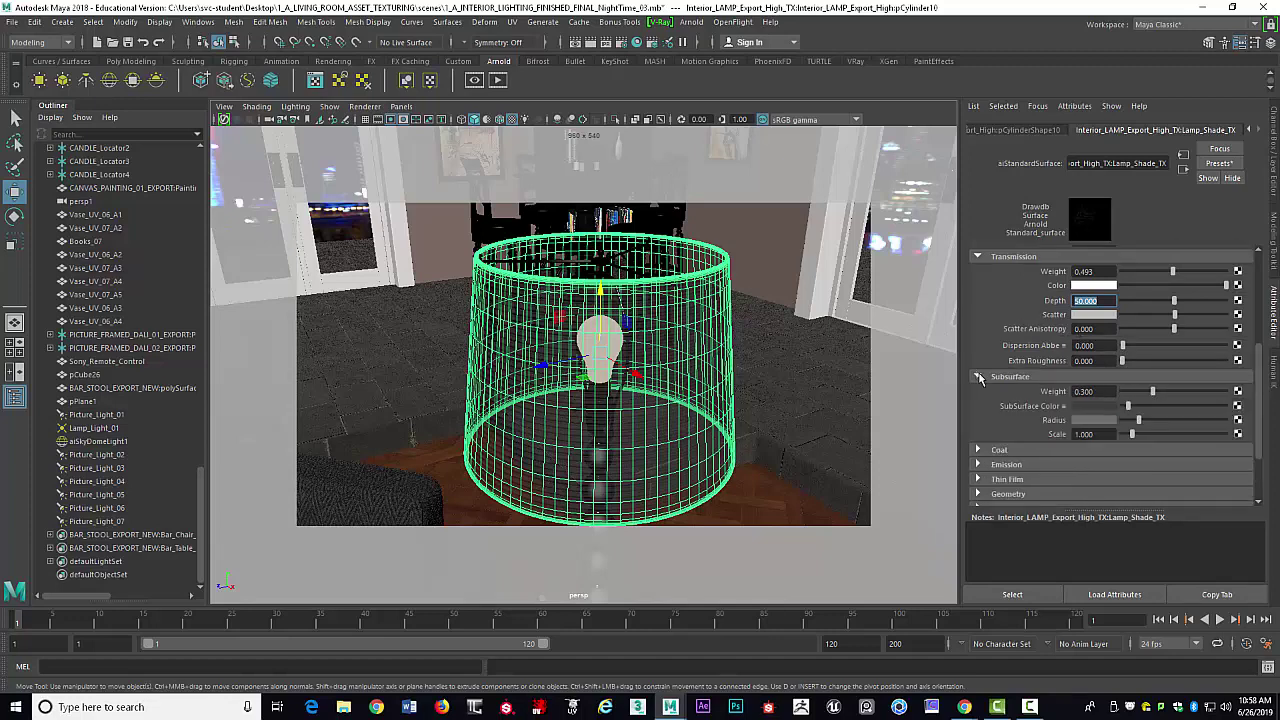
click(978, 377)
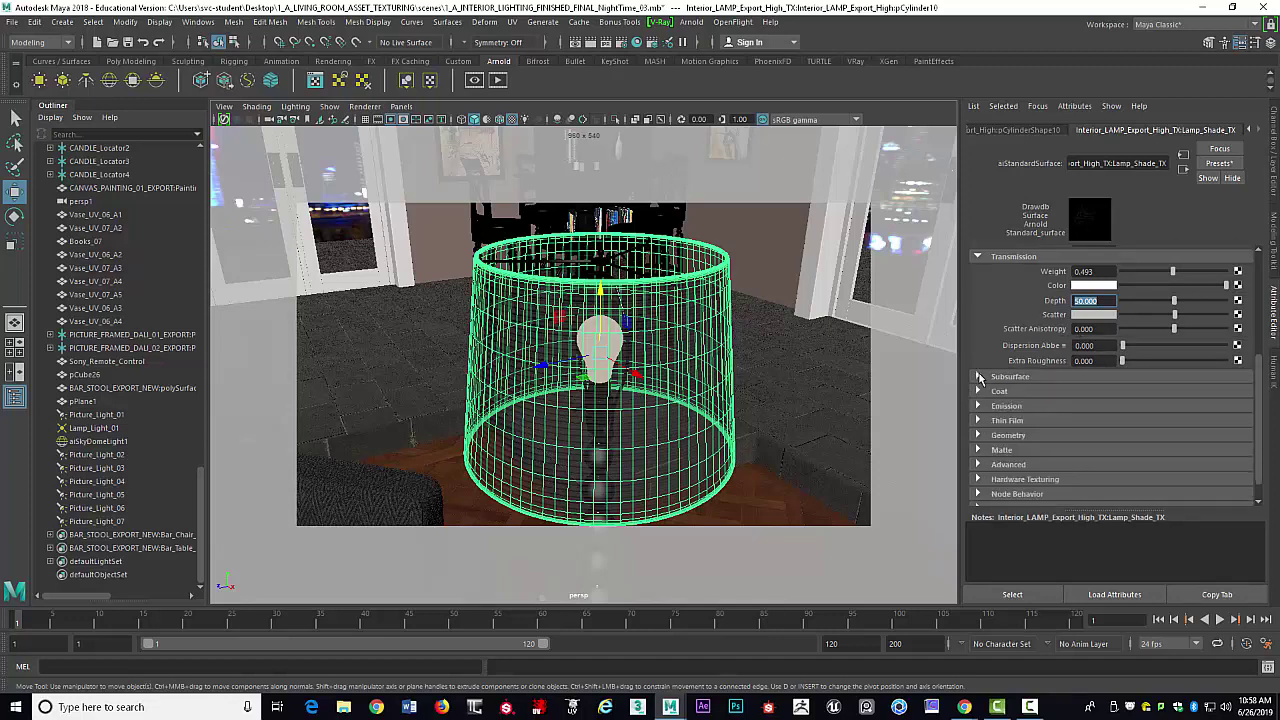
click(978, 377)
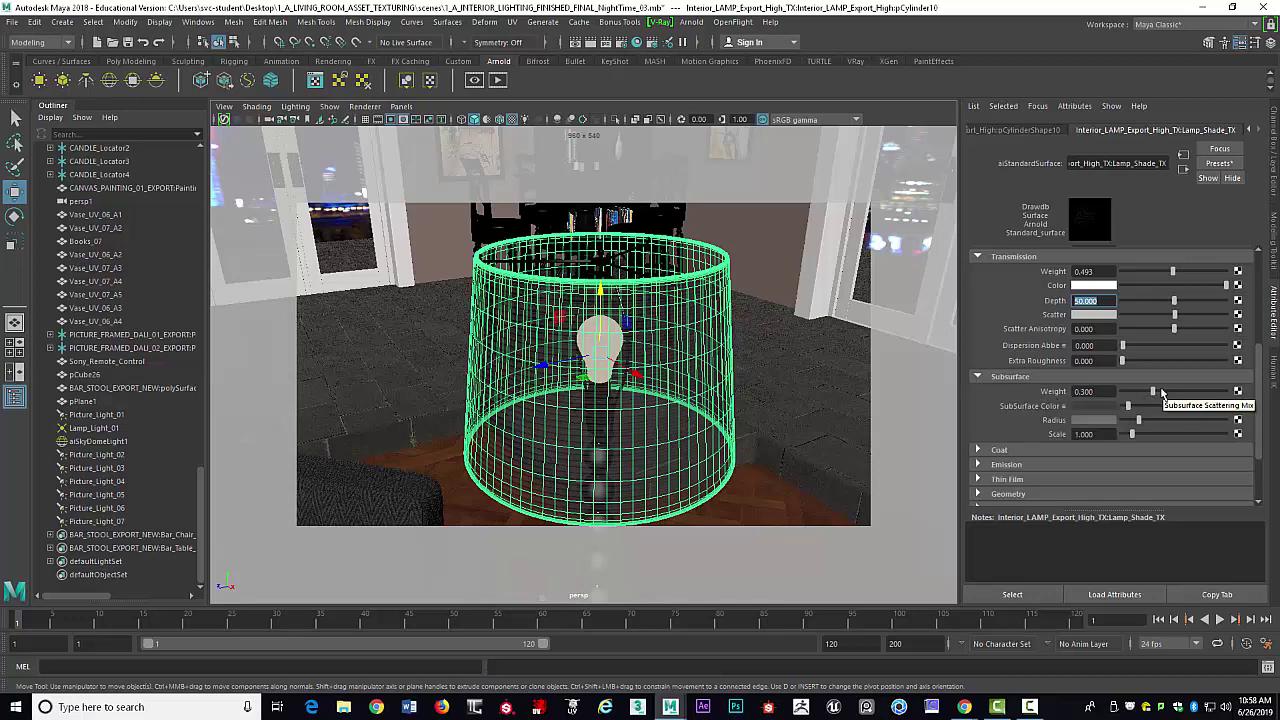
click(1103, 405)
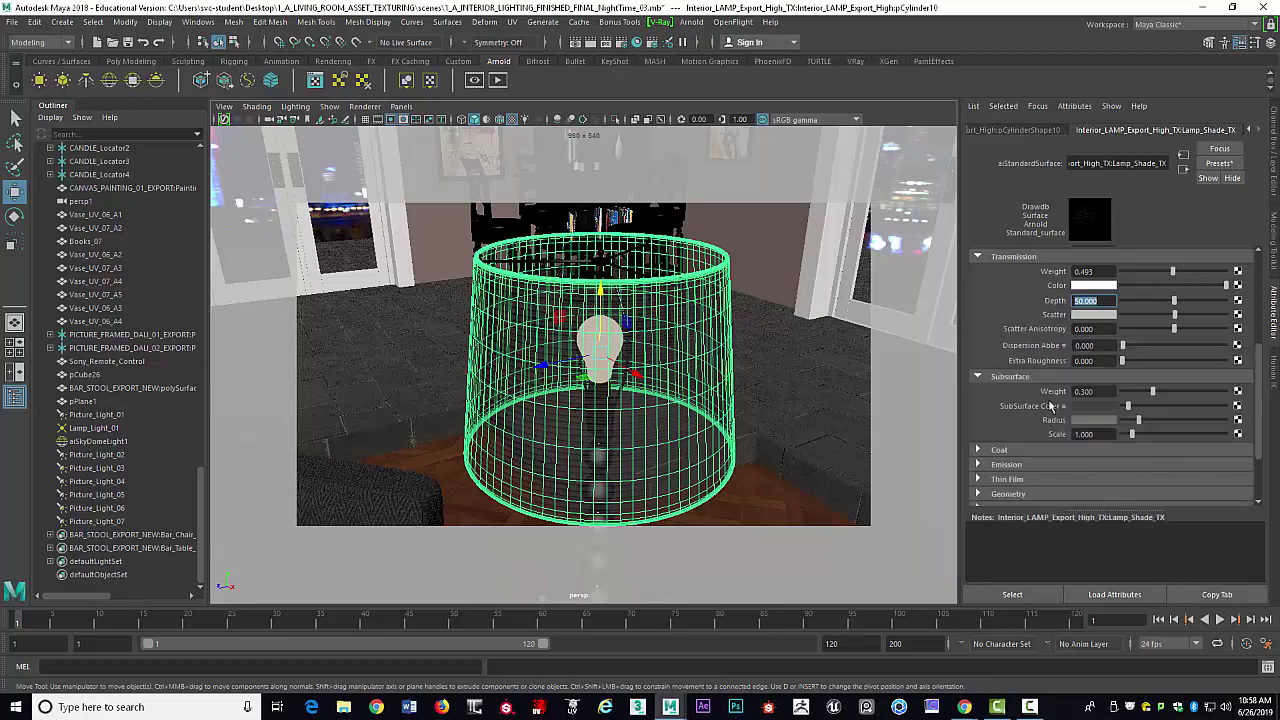
click(1080, 420)
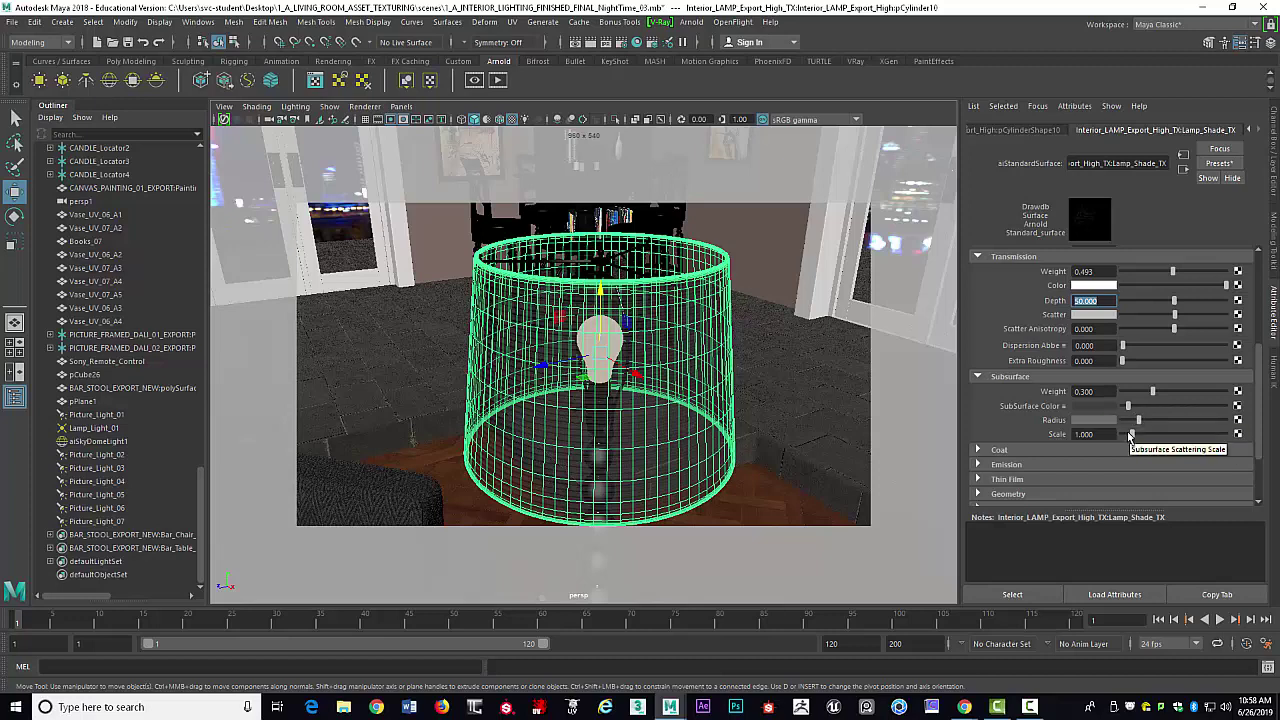
Examine the emission, coat and geometry settings of the Lamp_Shade_TX material, including its opacity and bump mapping
scroll(1161, 427, down, 3)
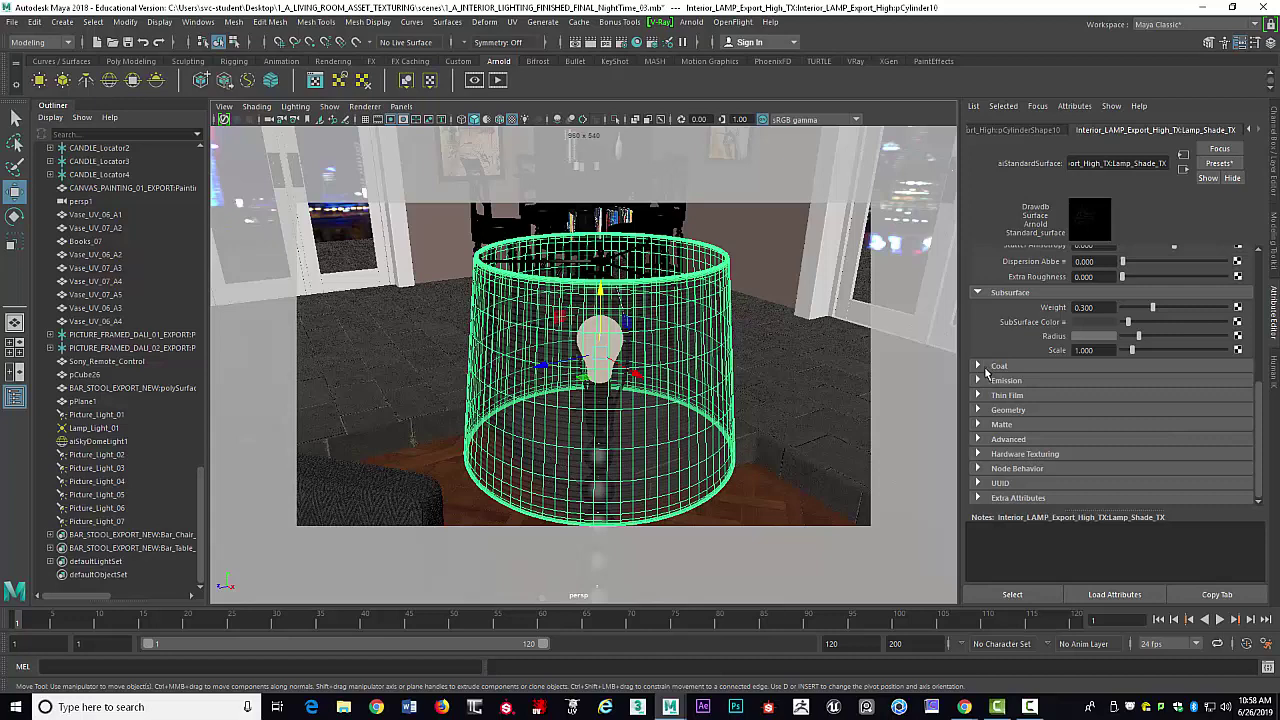
click(978, 381)
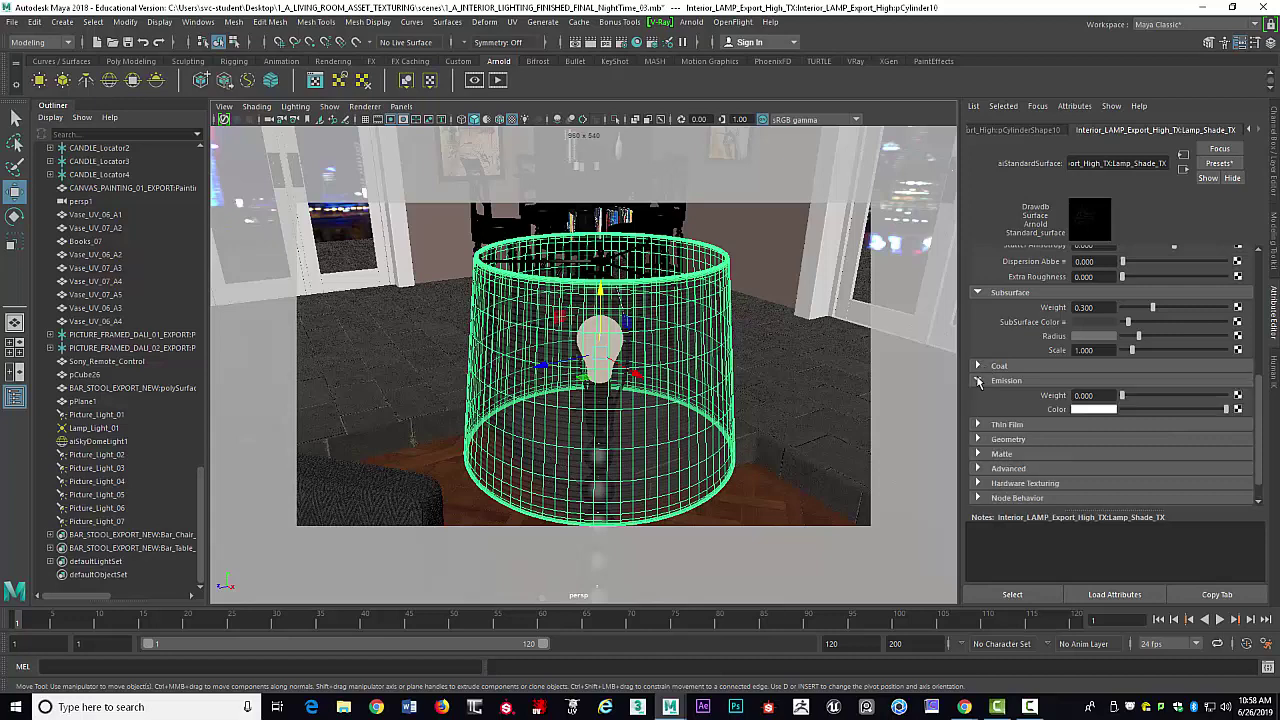
click(978, 381)
click(978, 366)
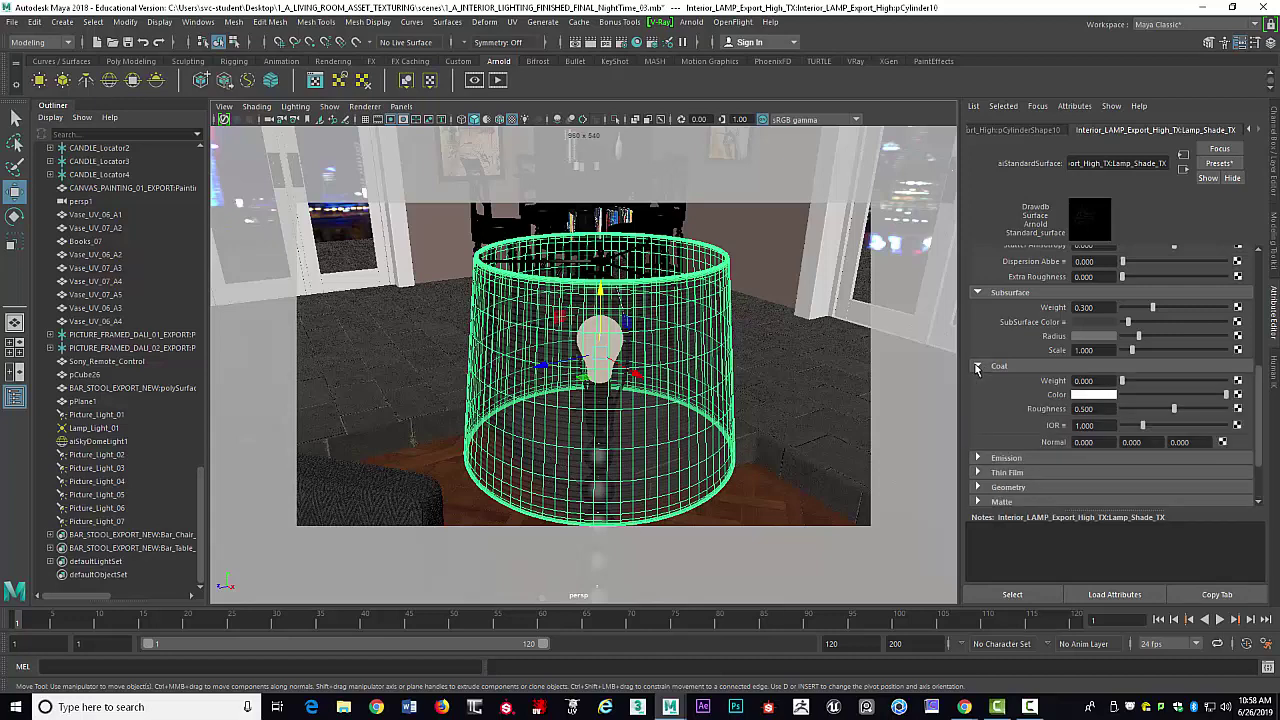
click(978, 366)
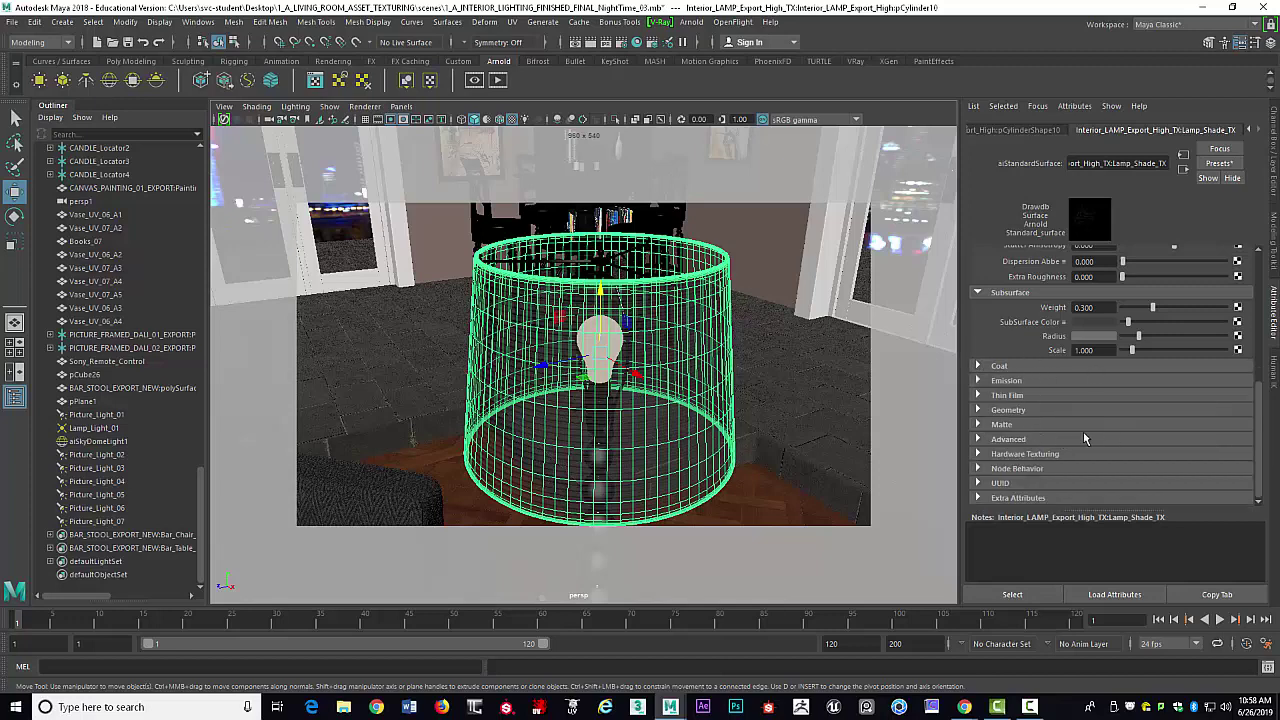
scroll(1088, 422, up, 2)
scroll(1088, 422, down, 2)
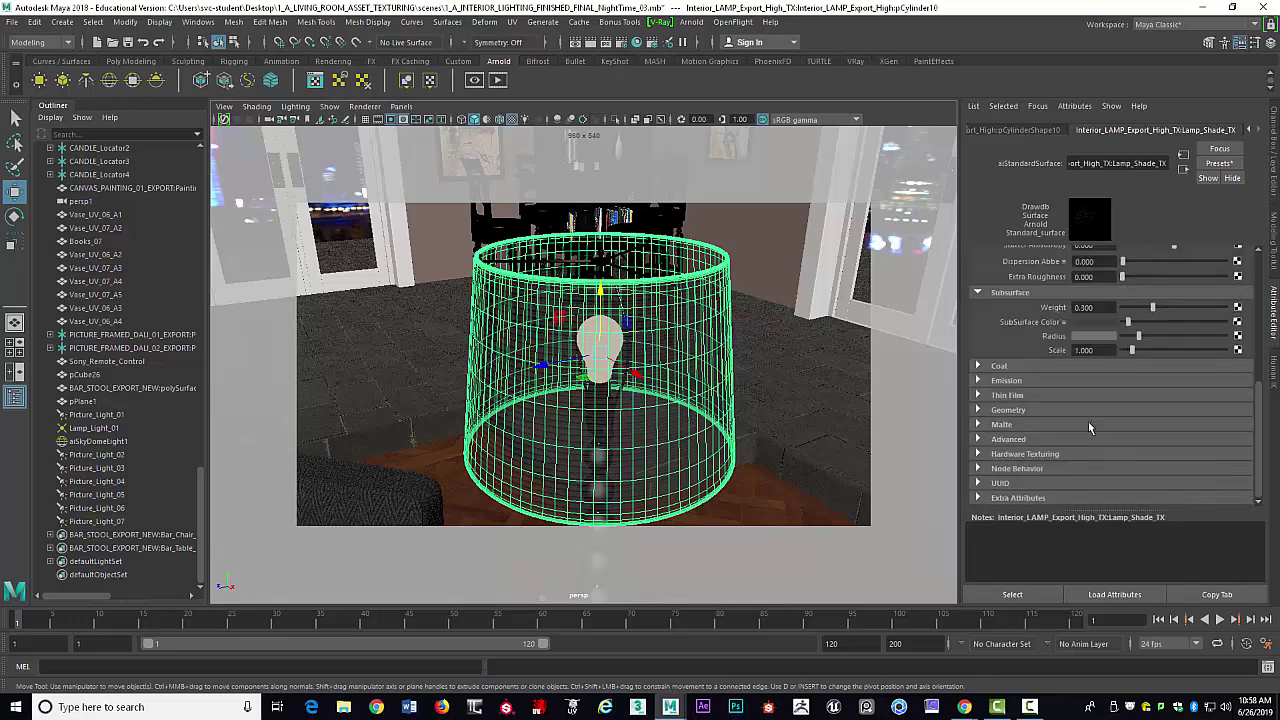
click(979, 410)
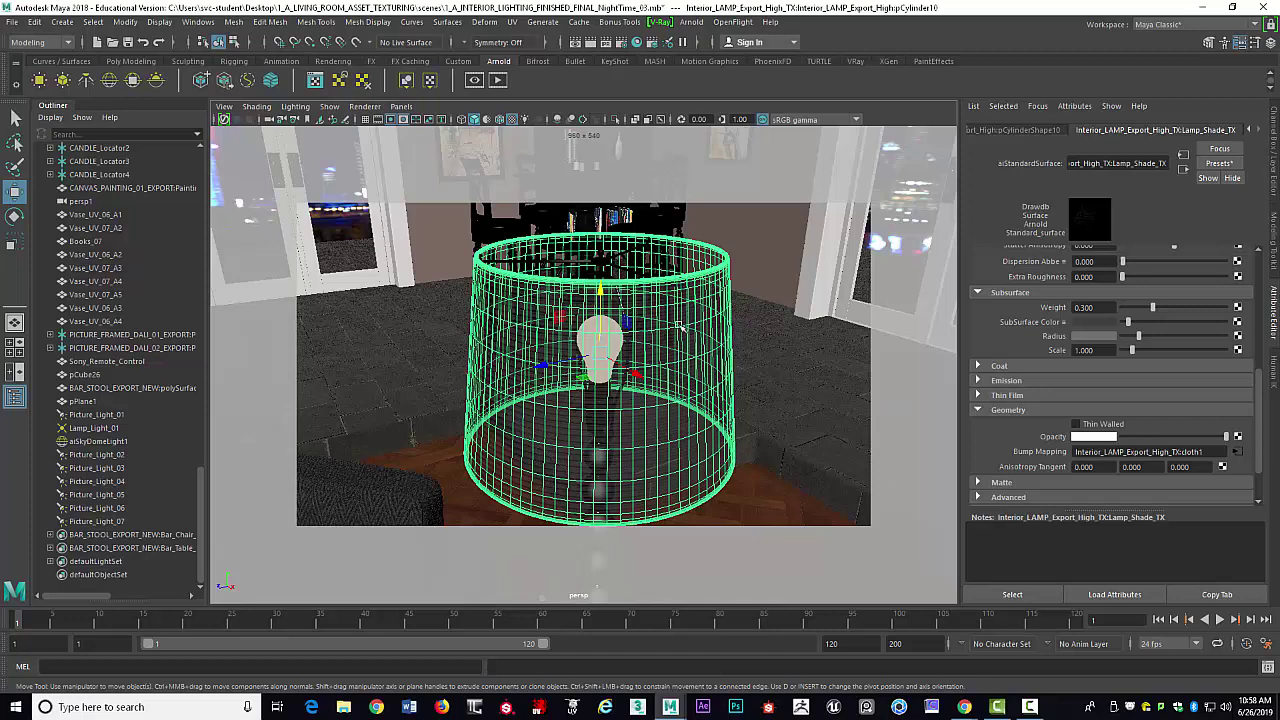
Examine the lampshade mesh's render stats and its Arnold visibility and export settings
click(1031, 130)
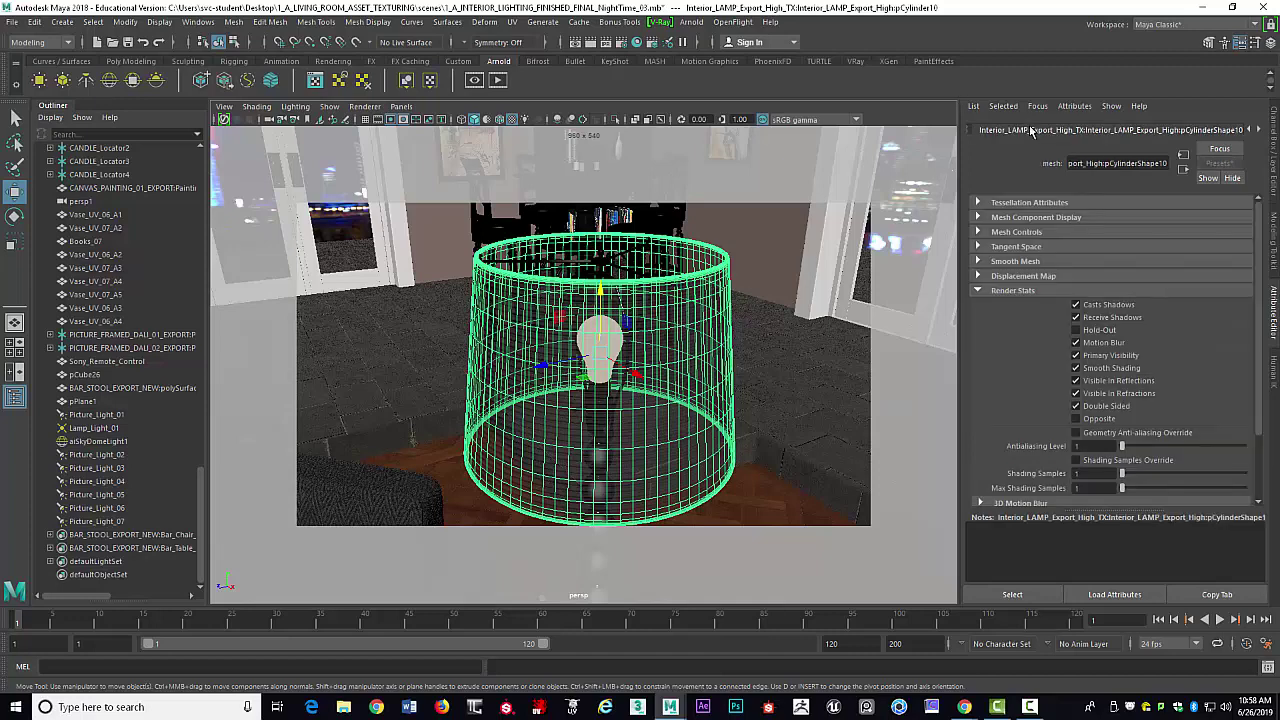
scroll(1118, 320, down, 2)
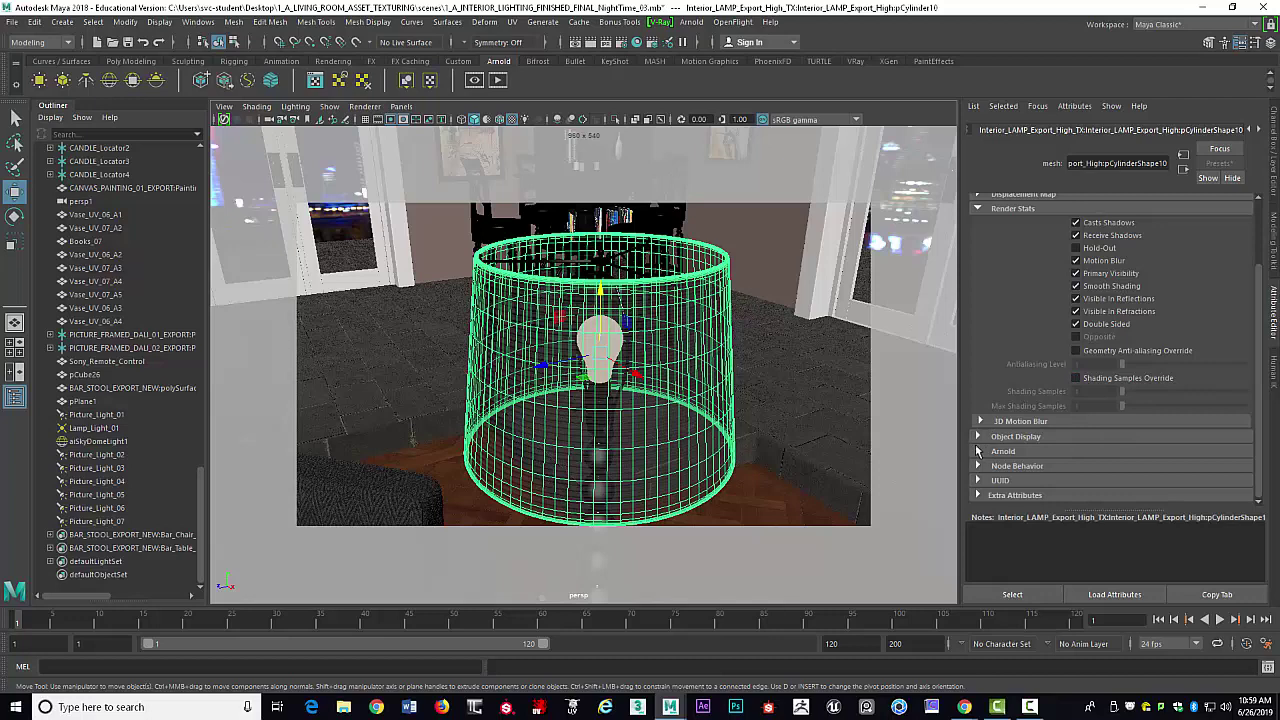
click(979, 451)
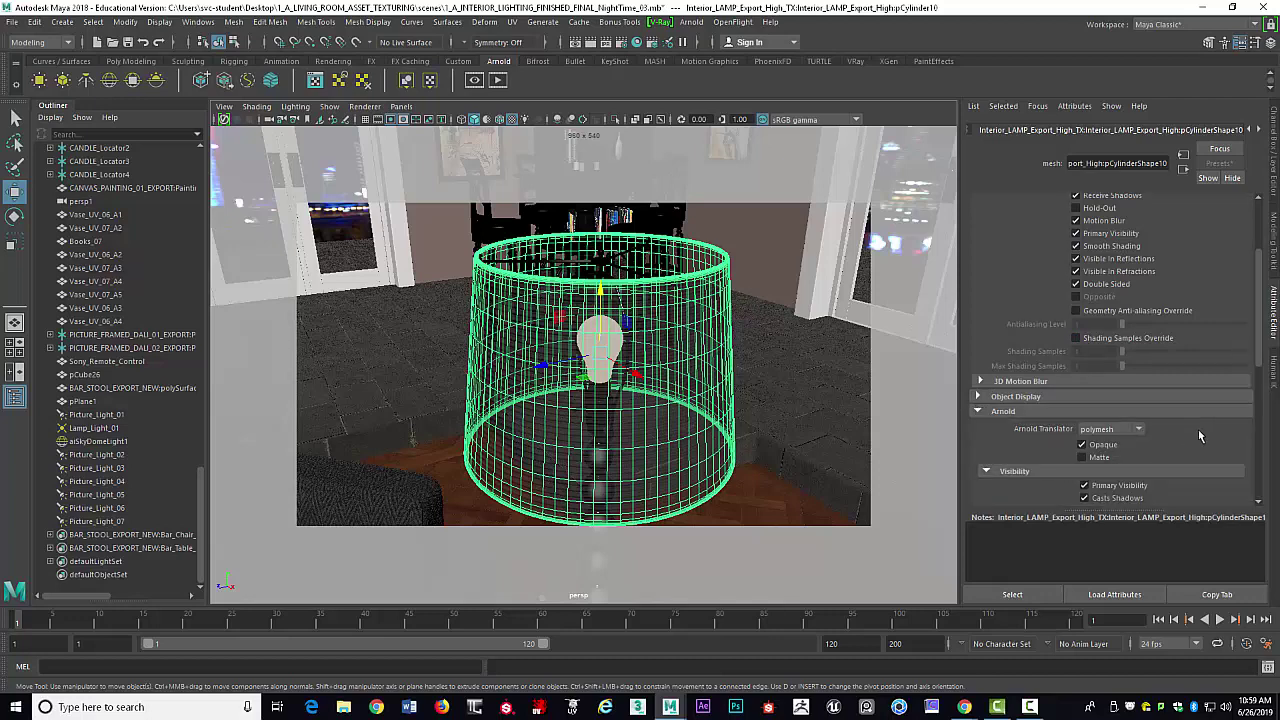
scroll(1198, 429, down, 2)
scroll(1202, 419, down, 1)
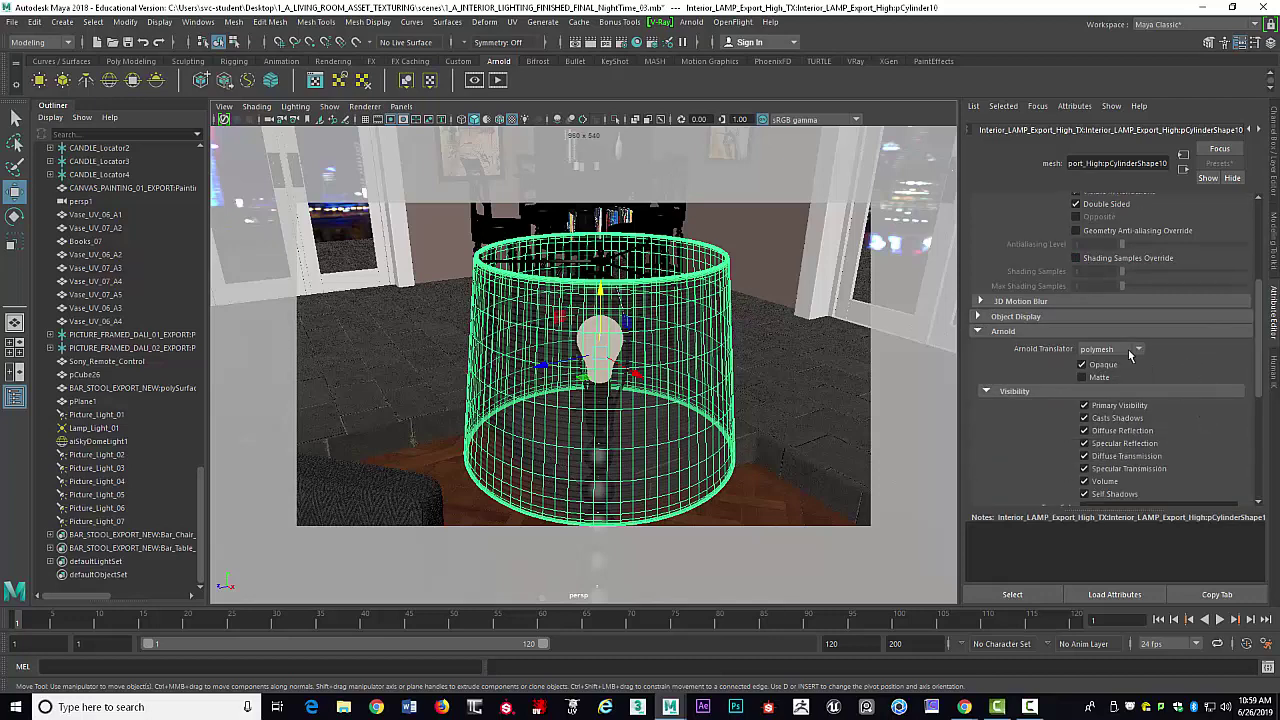
scroll(1218, 373, down, 1)
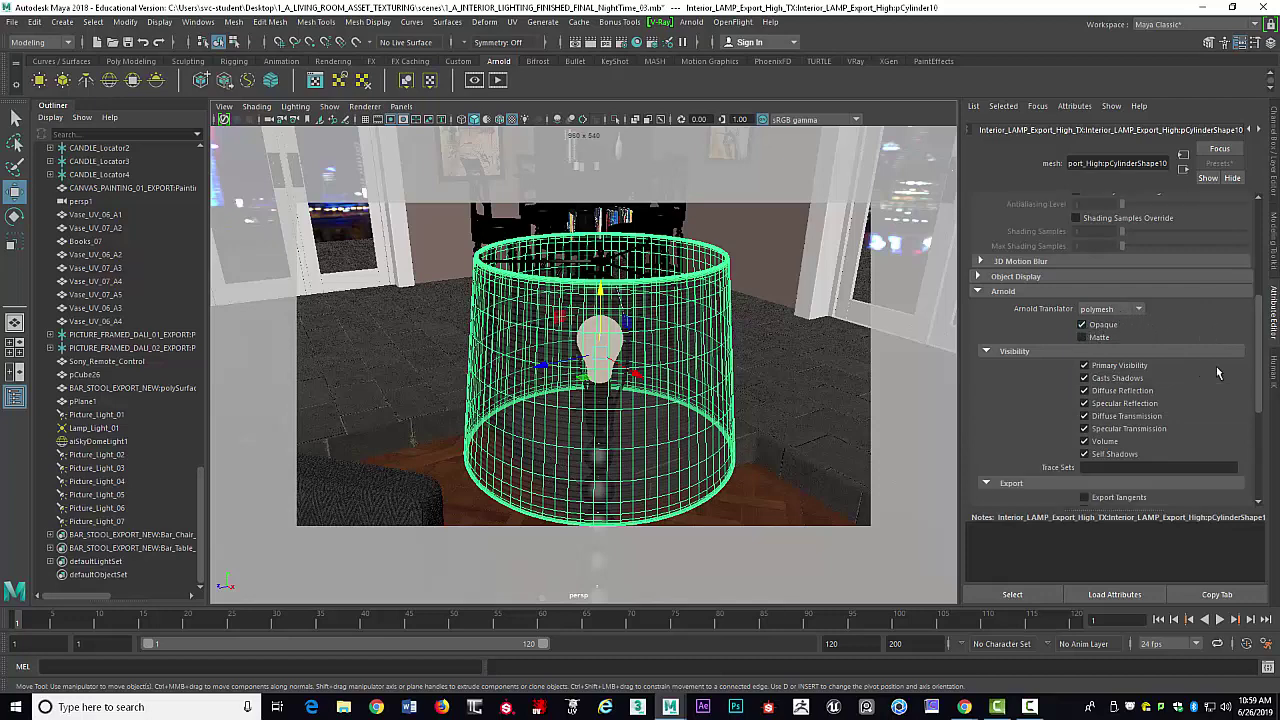
scroll(1218, 373, down, 3)
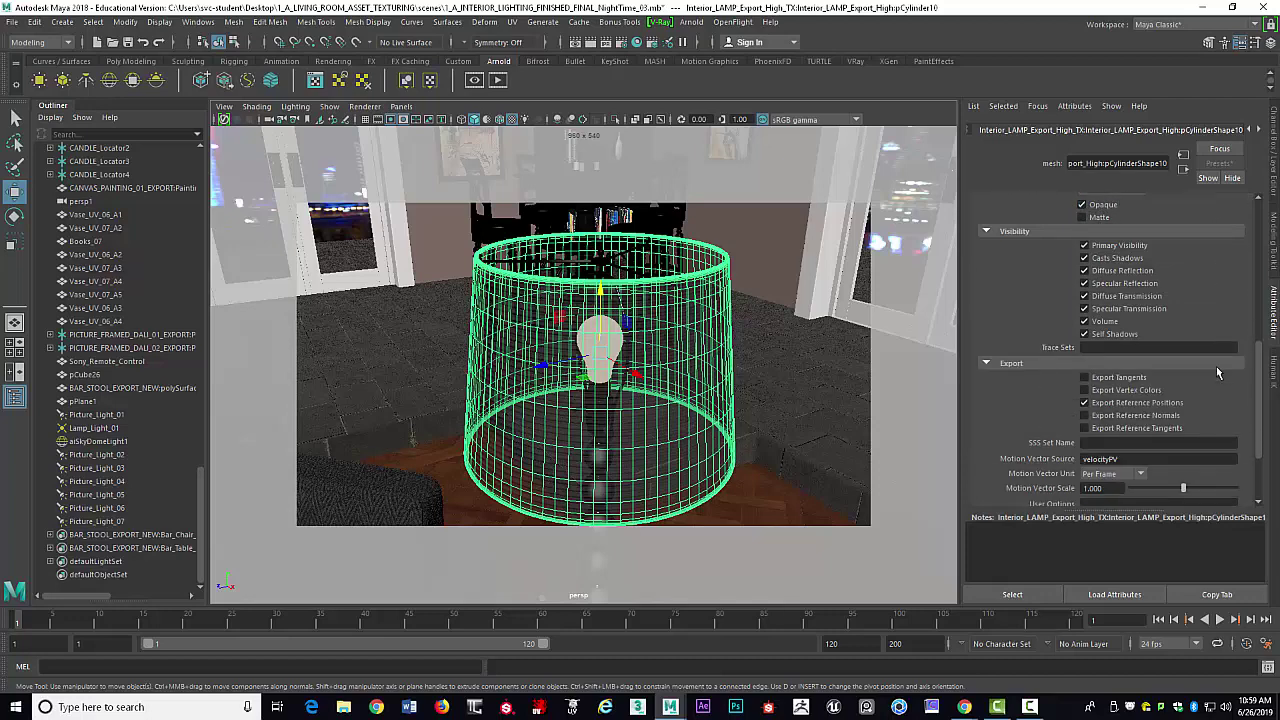
scroll(1218, 373, up, 4)
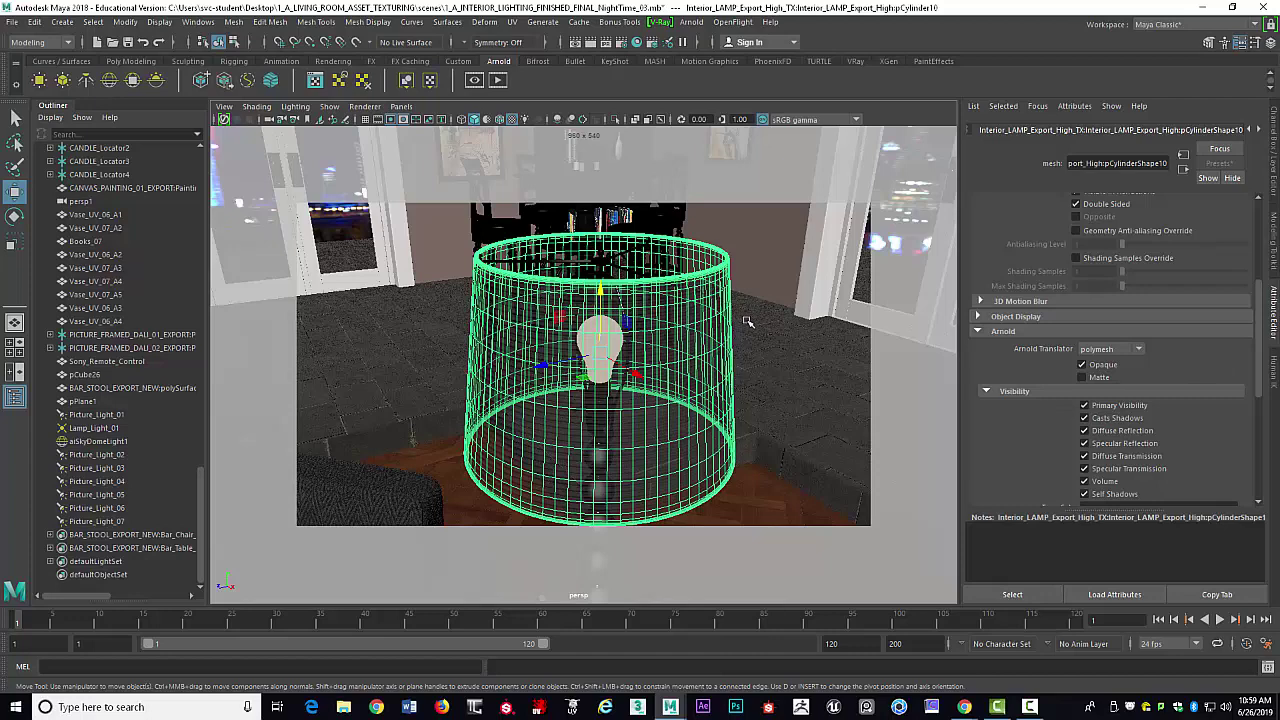
Turn off Illuminates by Default for the spotlights Picture_Light_02 and Picture_Light_03
scroll(752, 322, down, 3)
scroll(746, 358, down, 2)
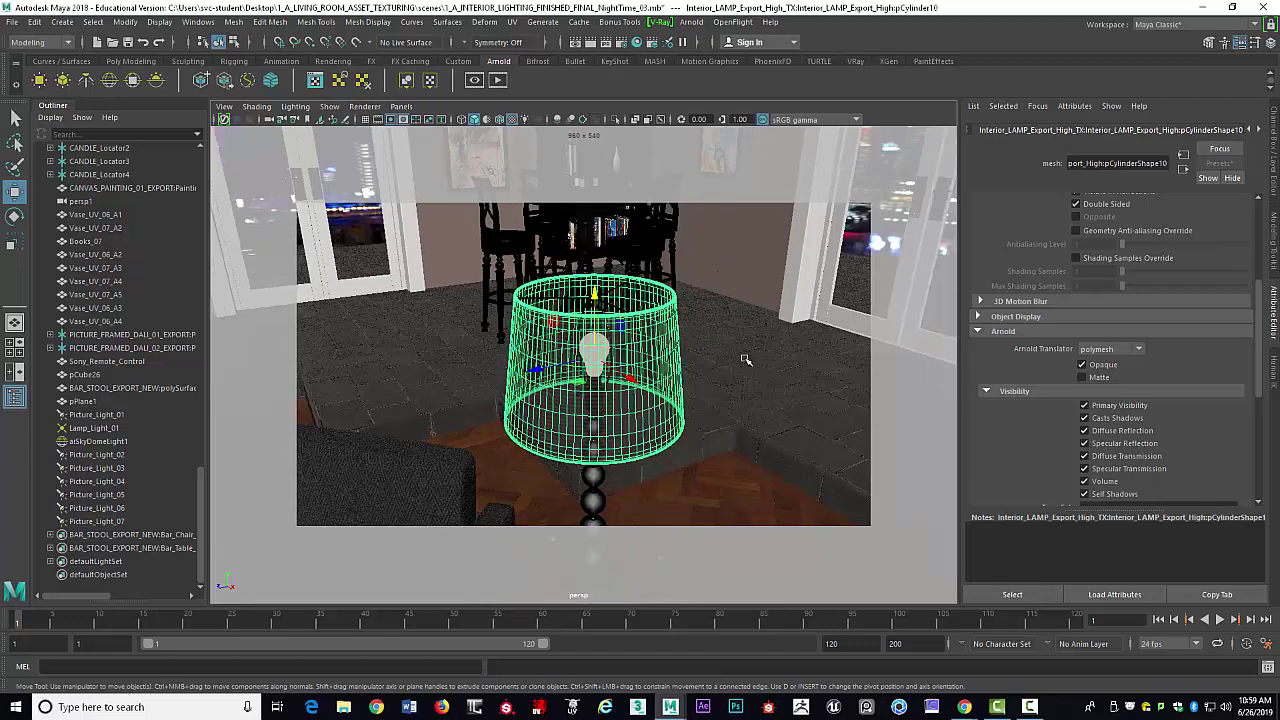
alt+middle_drag(757, 348, 776, 286)
scroll(776, 286, down, 5)
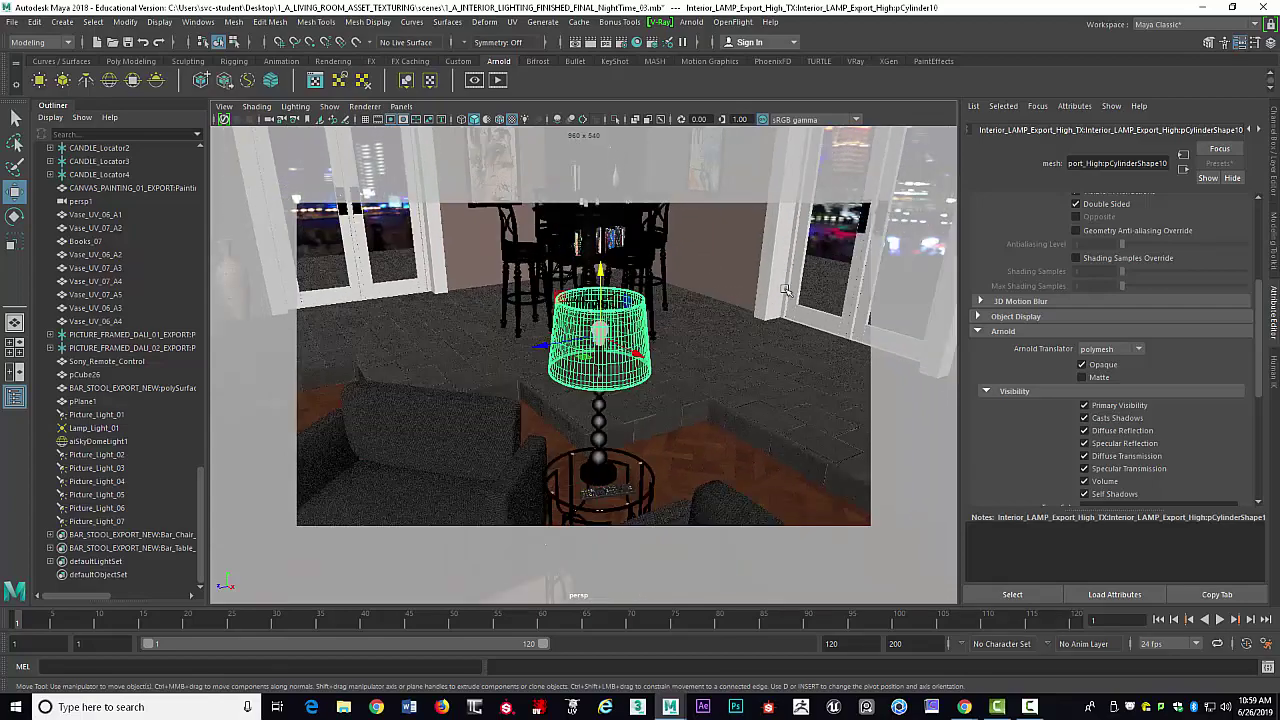
scroll(780, 298, down, 10)
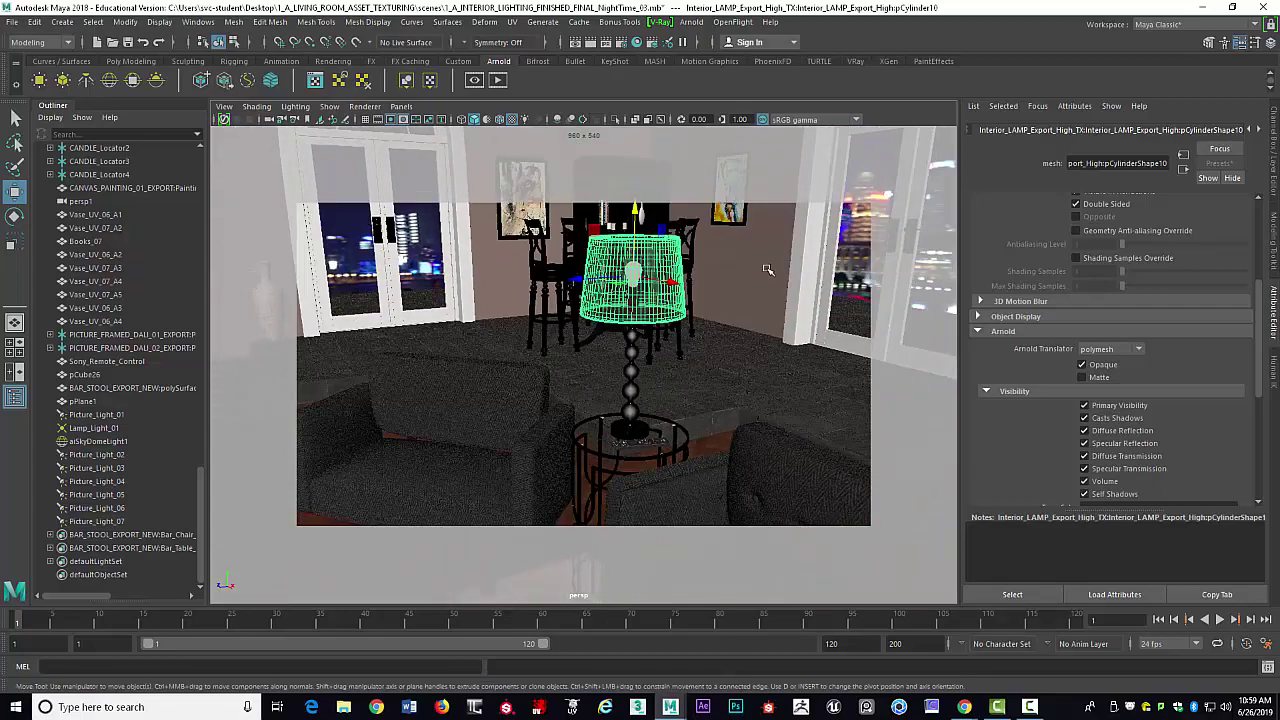
scroll(743, 271, up, 7)
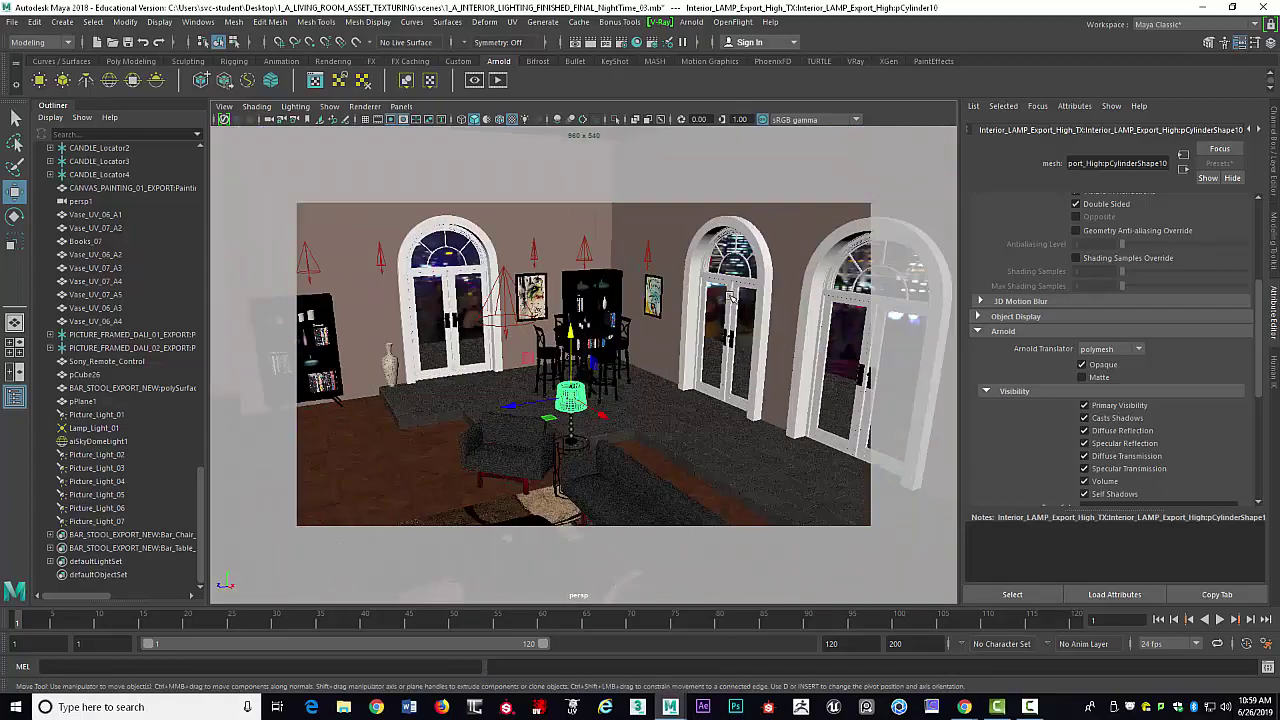
alt+drag(726, 297, 766, 268)
click(758, 258)
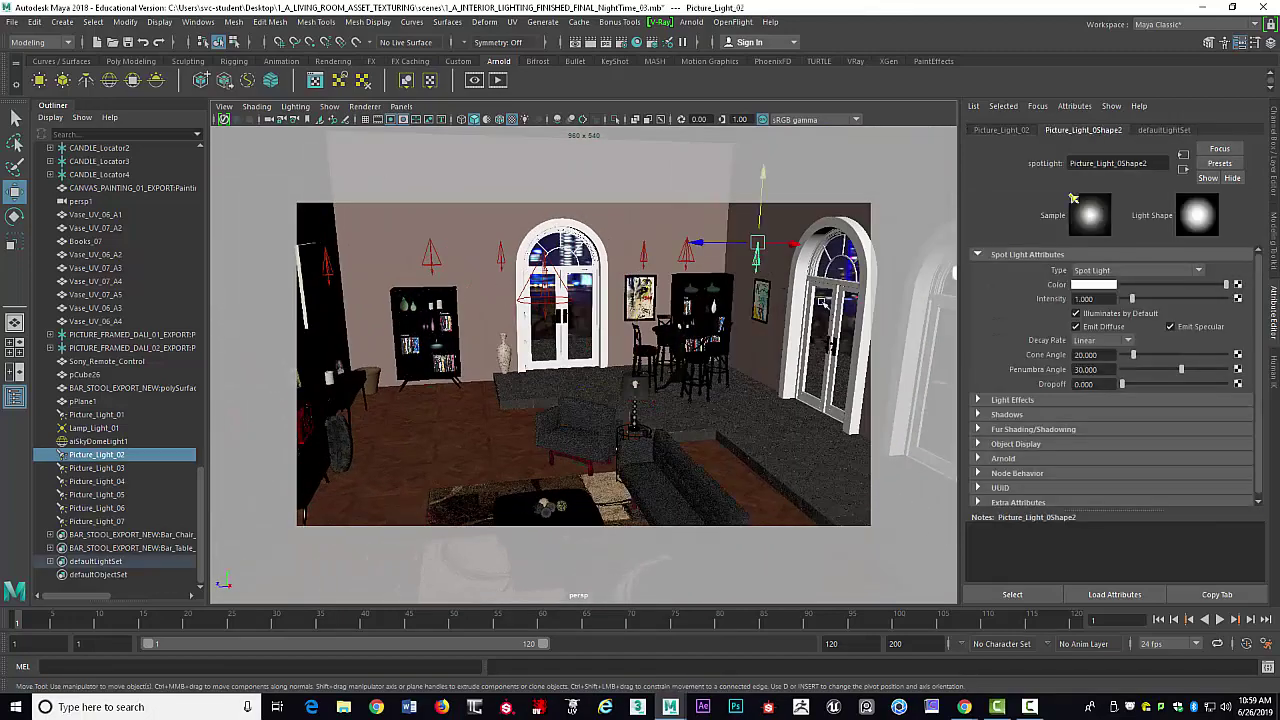
click(1076, 314)
click(1076, 313)
click(98, 469)
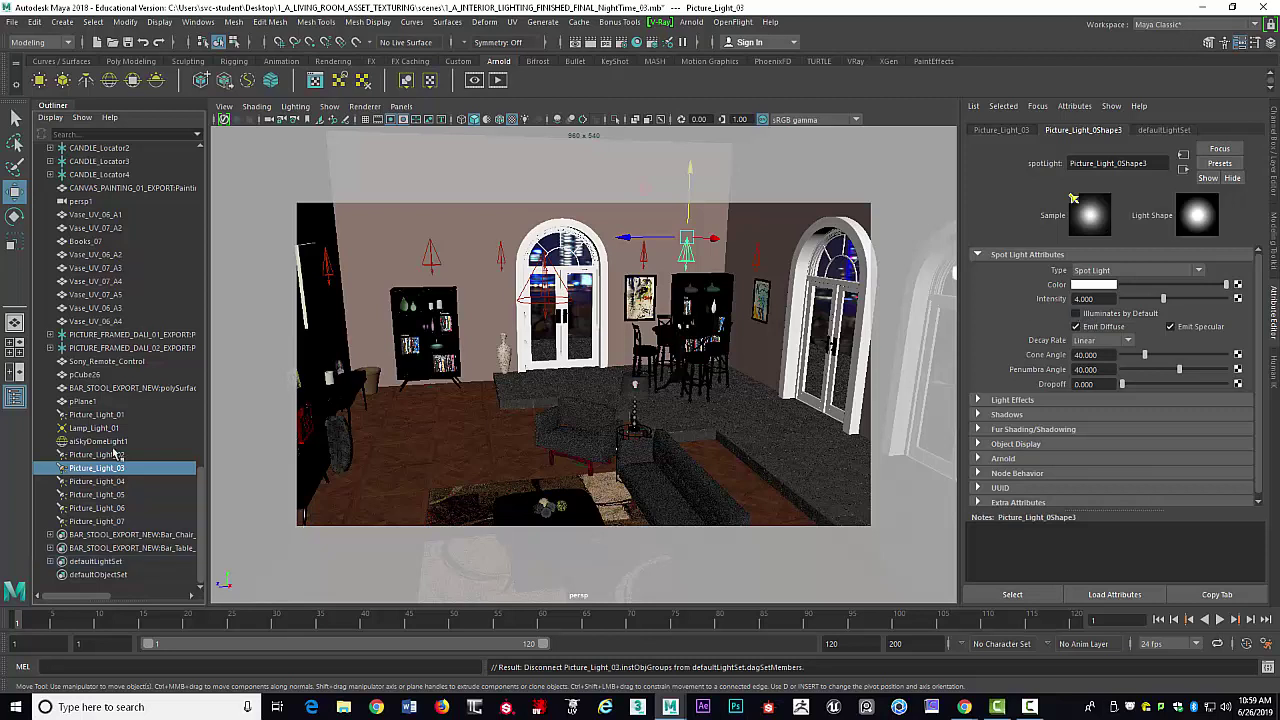
Turn off Illuminates by Default for the spotlights Picture_Light_04, Picture_Light_05, Picture_Light_06 and Picture_Light_07
click(97, 481)
click(1076, 313)
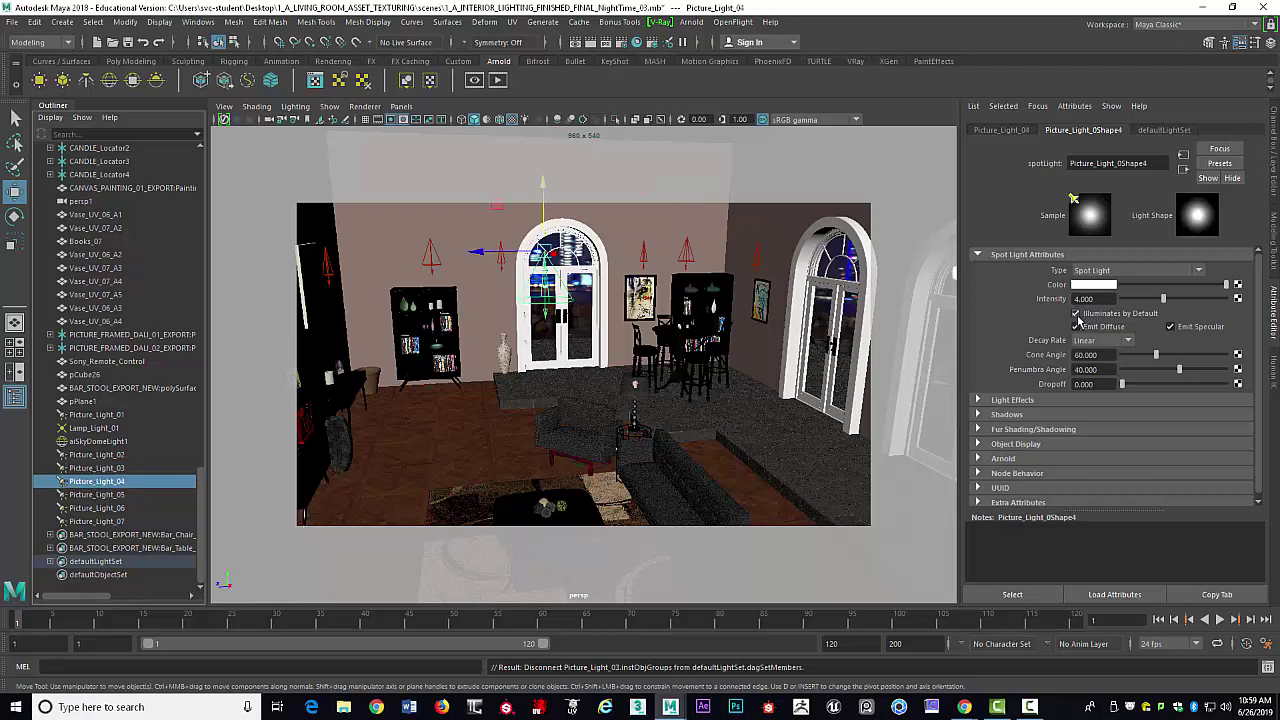
click(115, 494)
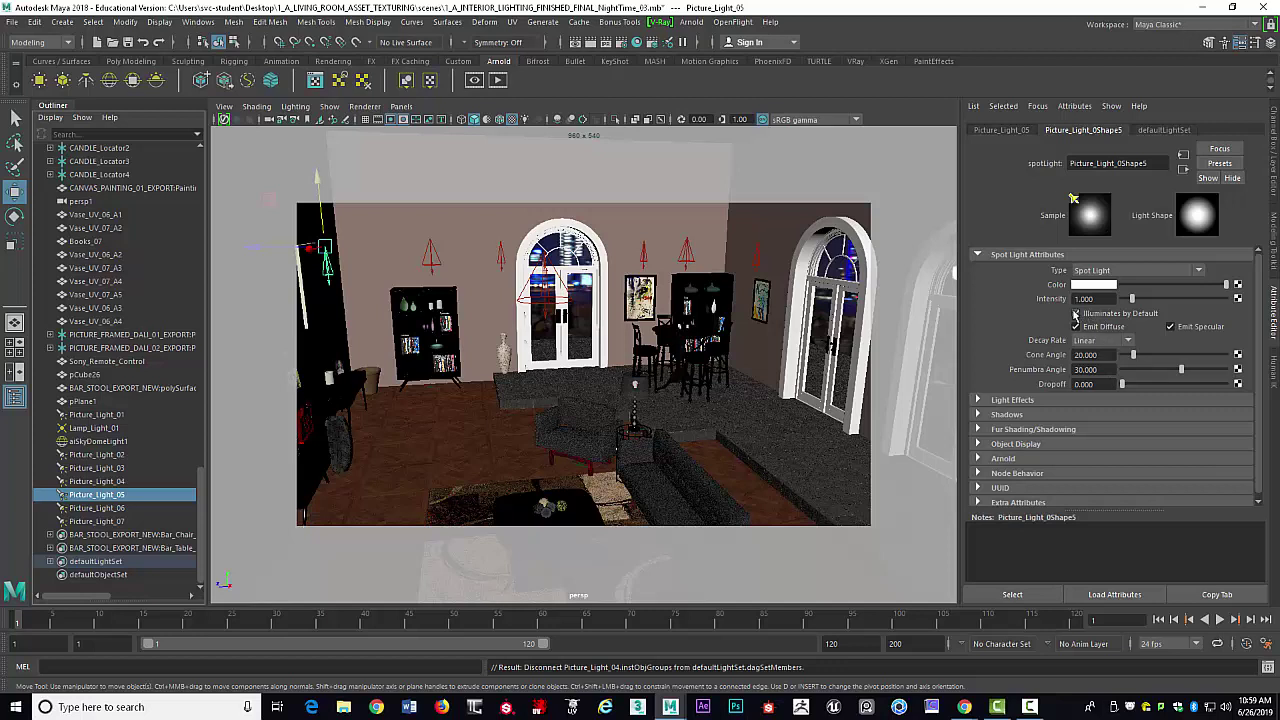
click(1076, 313)
click(105, 508)
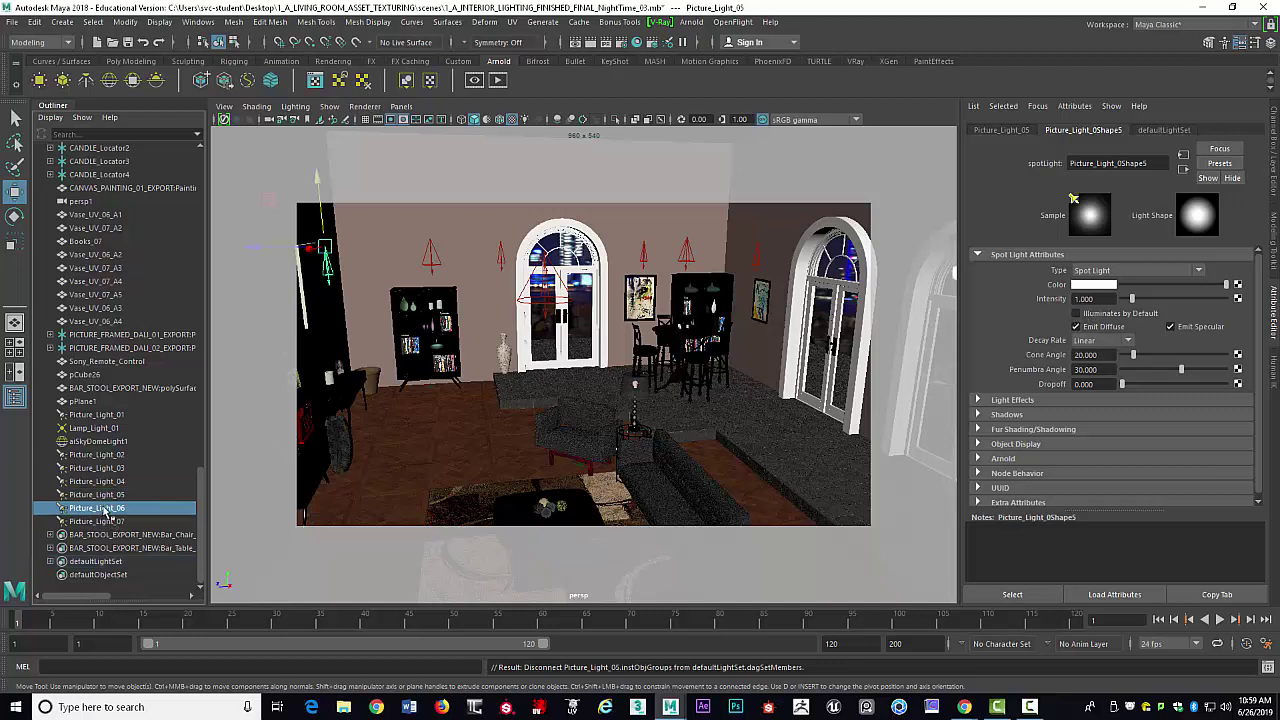
click(105, 521)
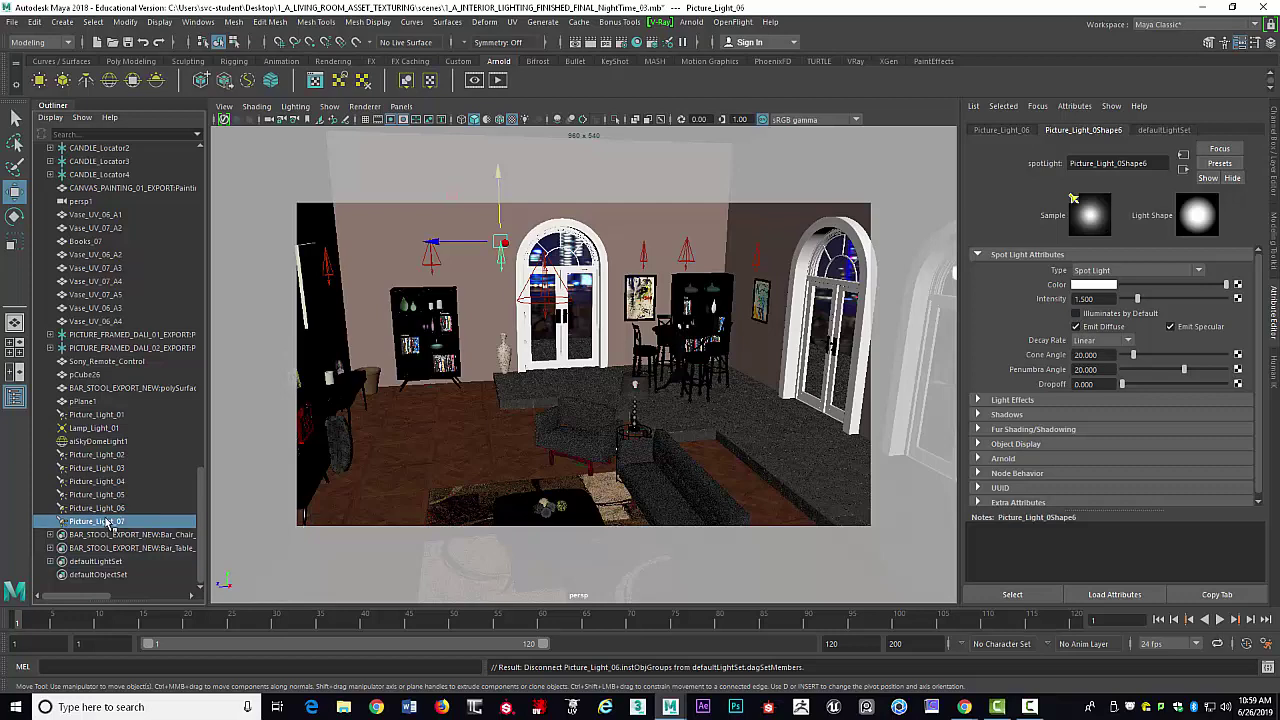
click(1076, 313)
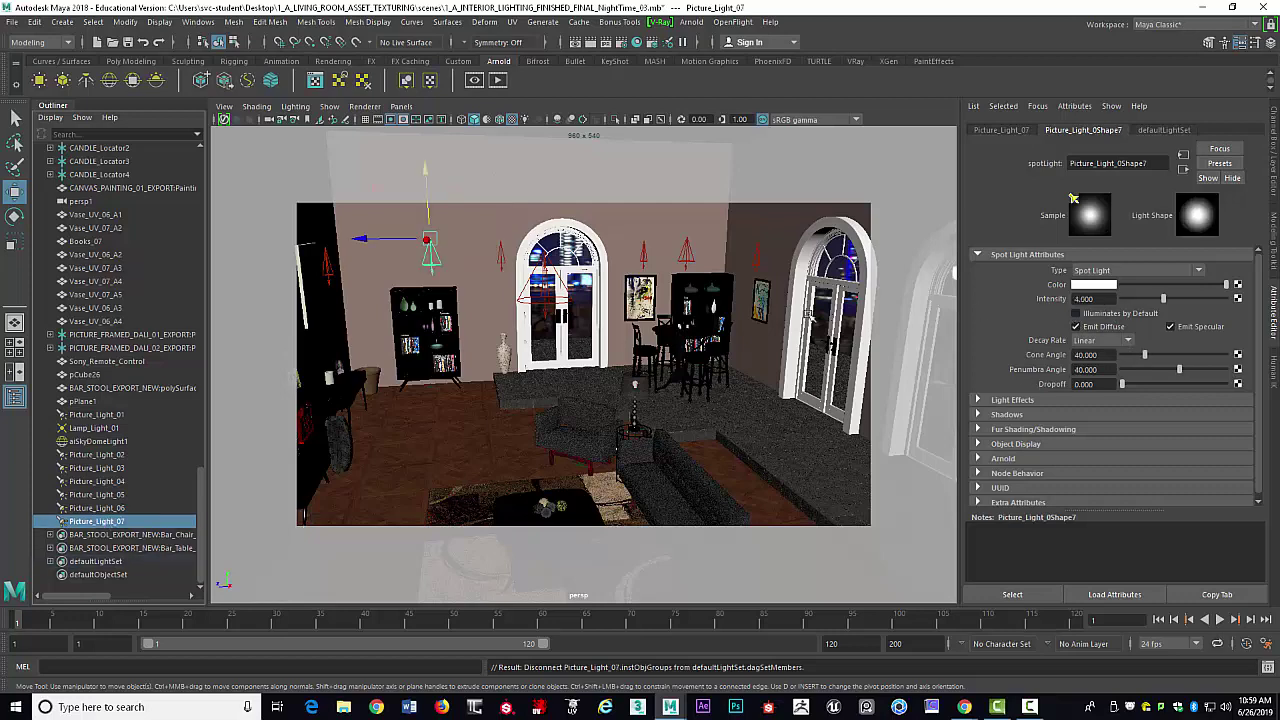
Select the Picture_Light_04 spotlight in front of the arched door on the back wall
alt+drag(785, 345, 777, 343)
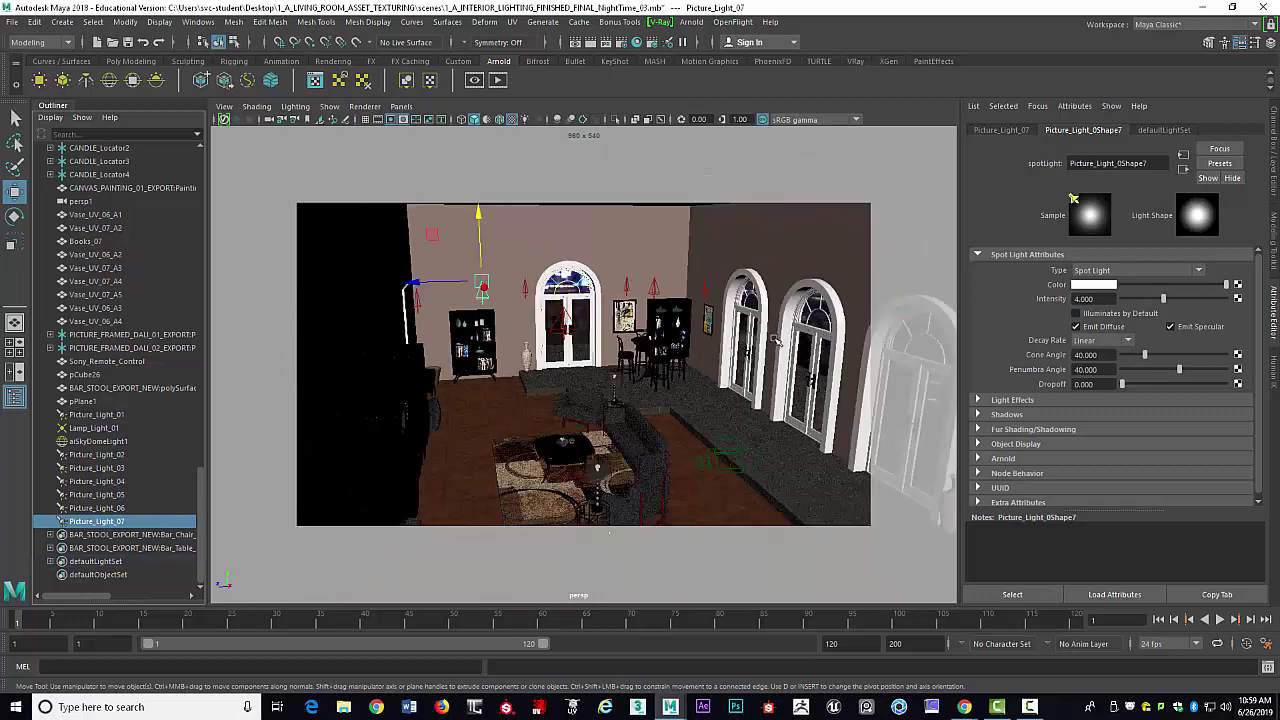
click(573, 329)
scroll(552, 327, up, 4)
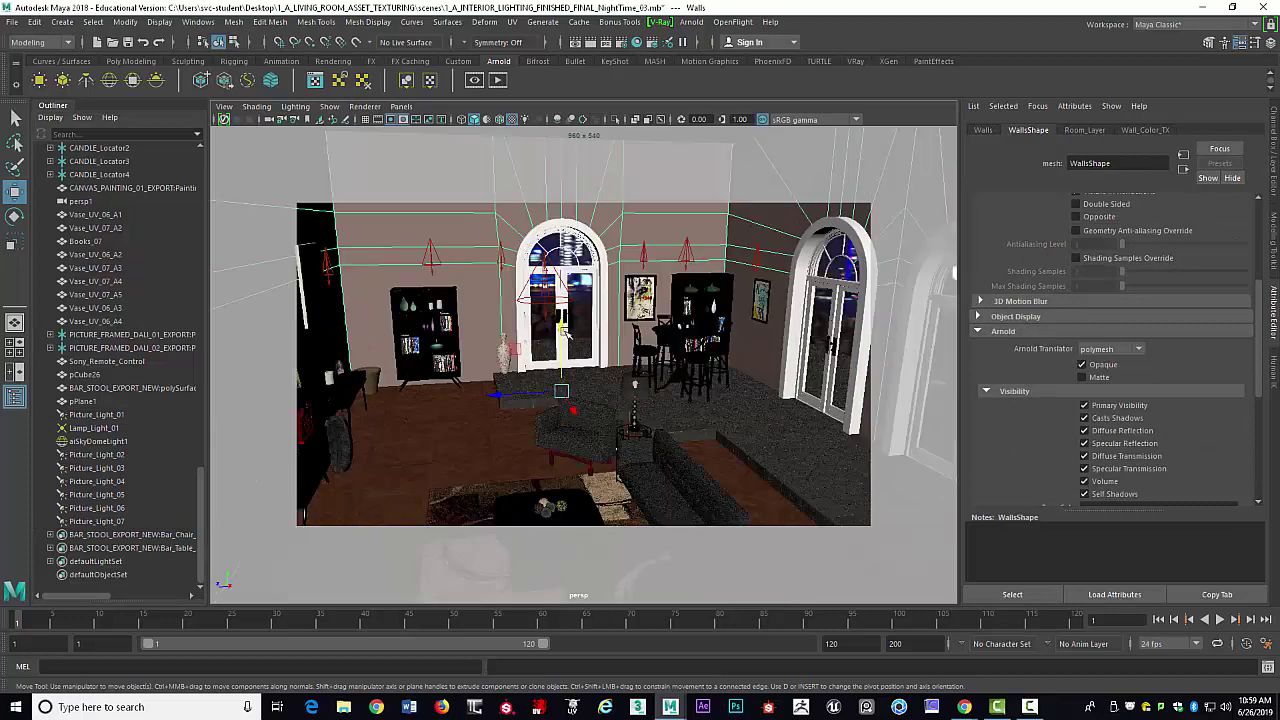
click(529, 300)
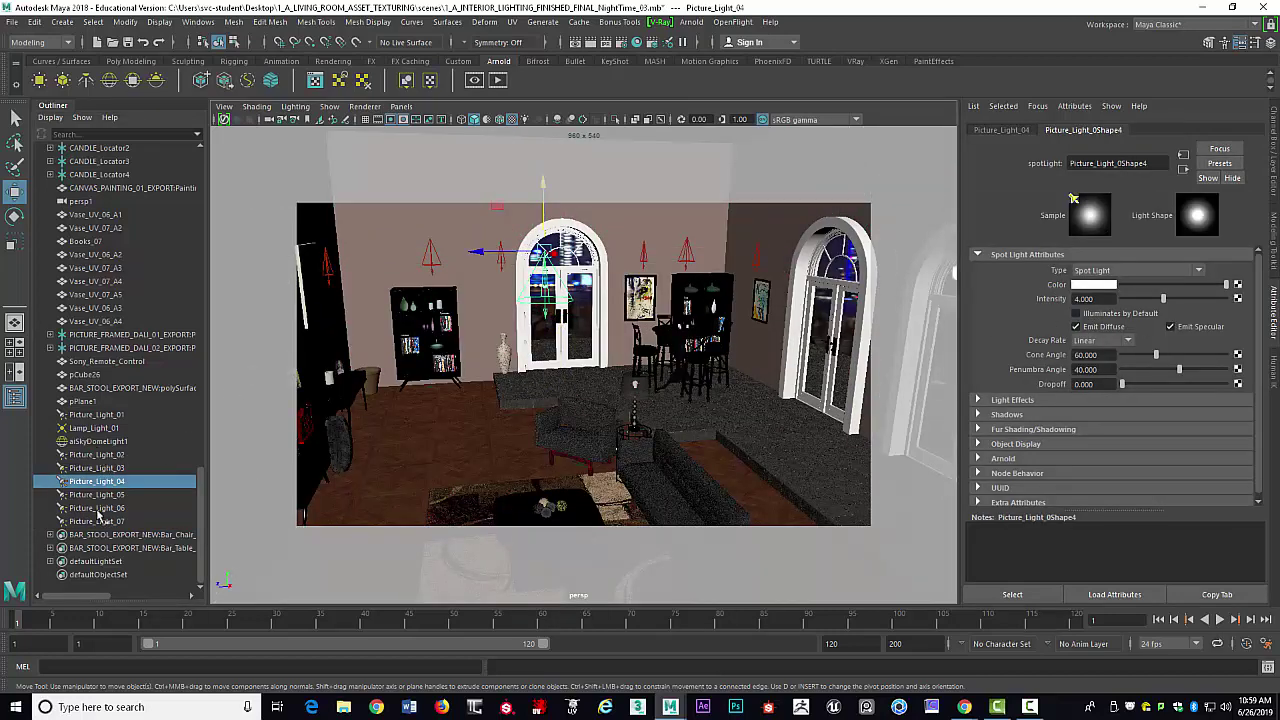
Review the light attributes of aiSkyDomeLight1, the Lamp_Light_01 point light and the Picture_Light_01 spotlight
click(97, 442)
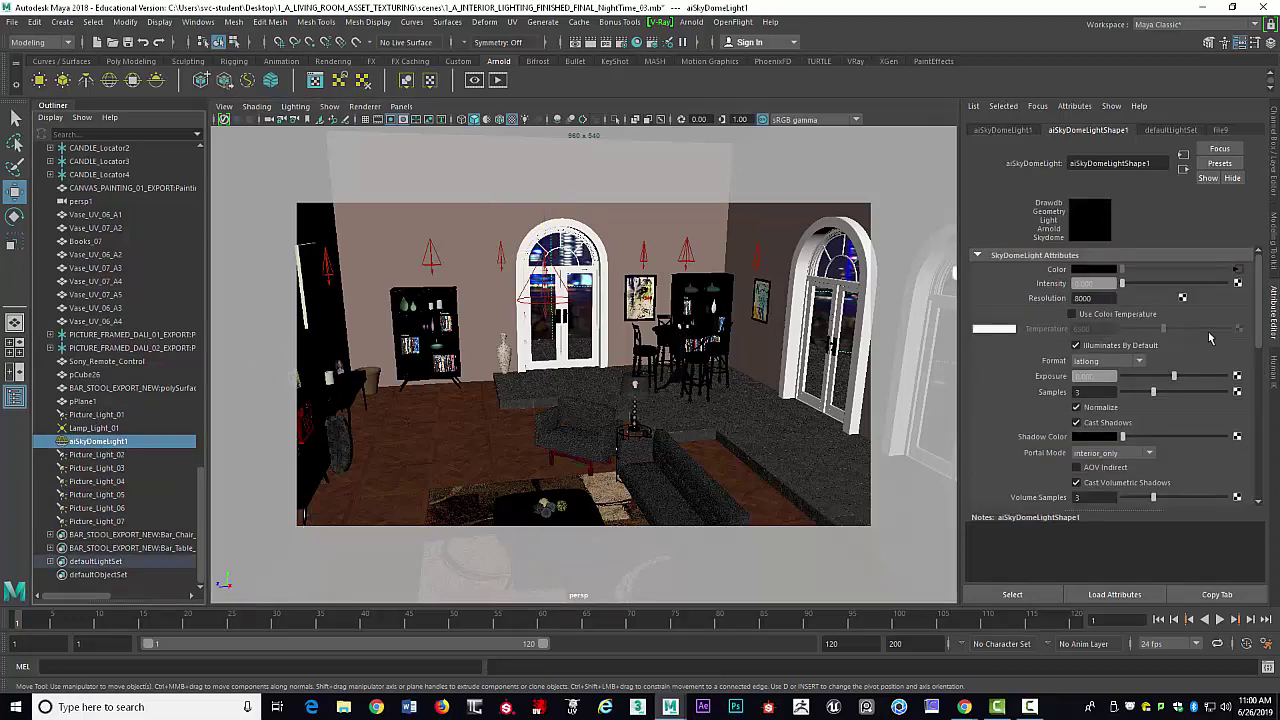
scroll(1235, 292, down, 3)
scroll(1236, 293, up, 3)
click(74, 428)
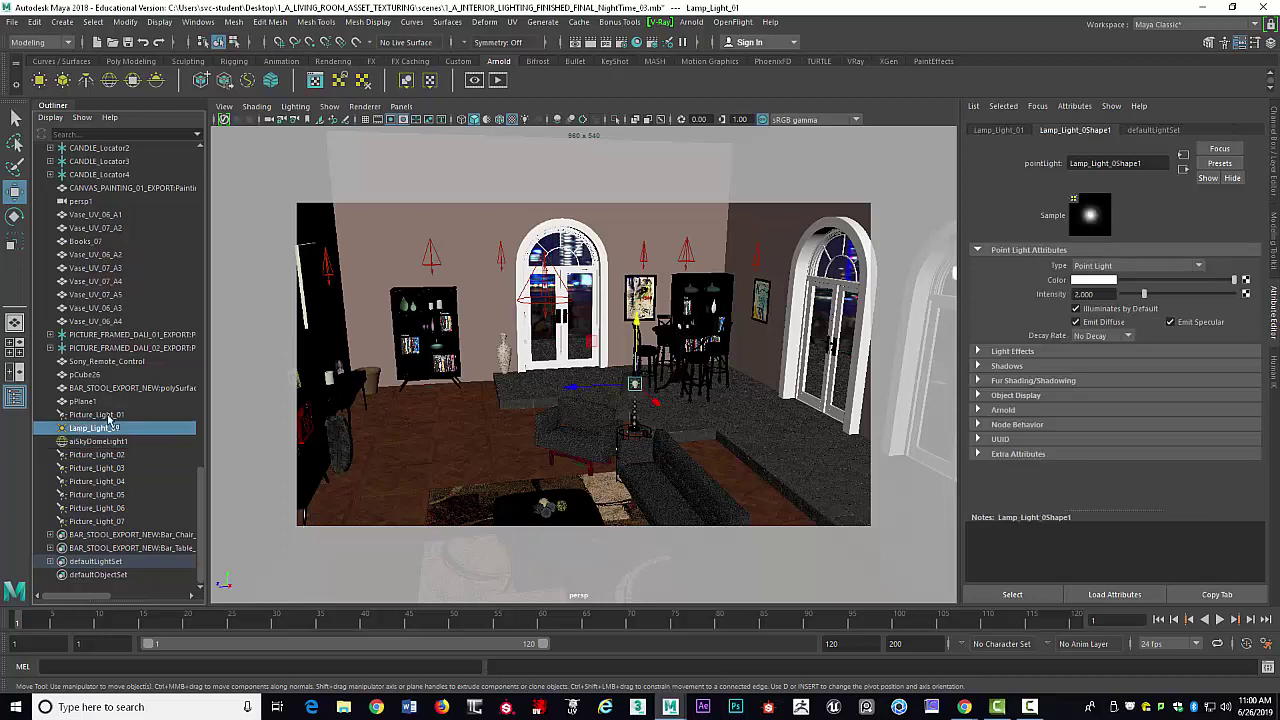
click(76, 416)
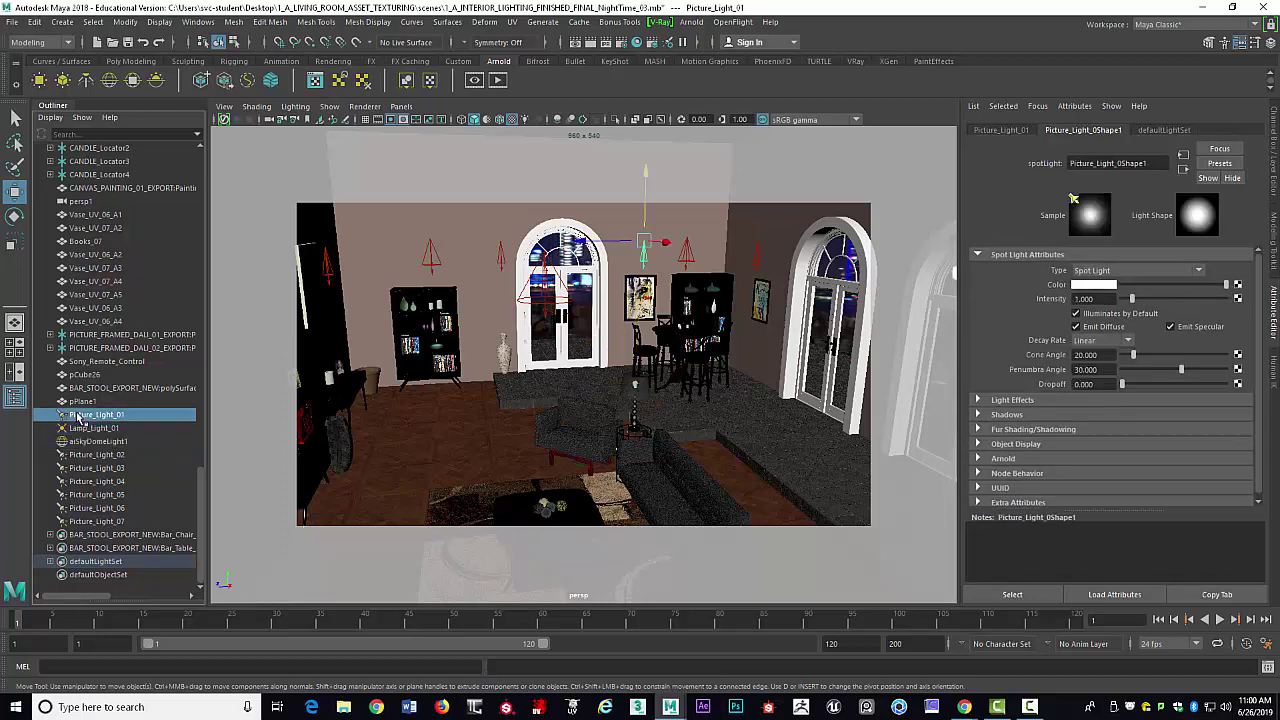
Select Lamp_Light_01, frame the lamp between the armchair and sofa in the perspective view, and render the frame with Arnold
click(86, 429)
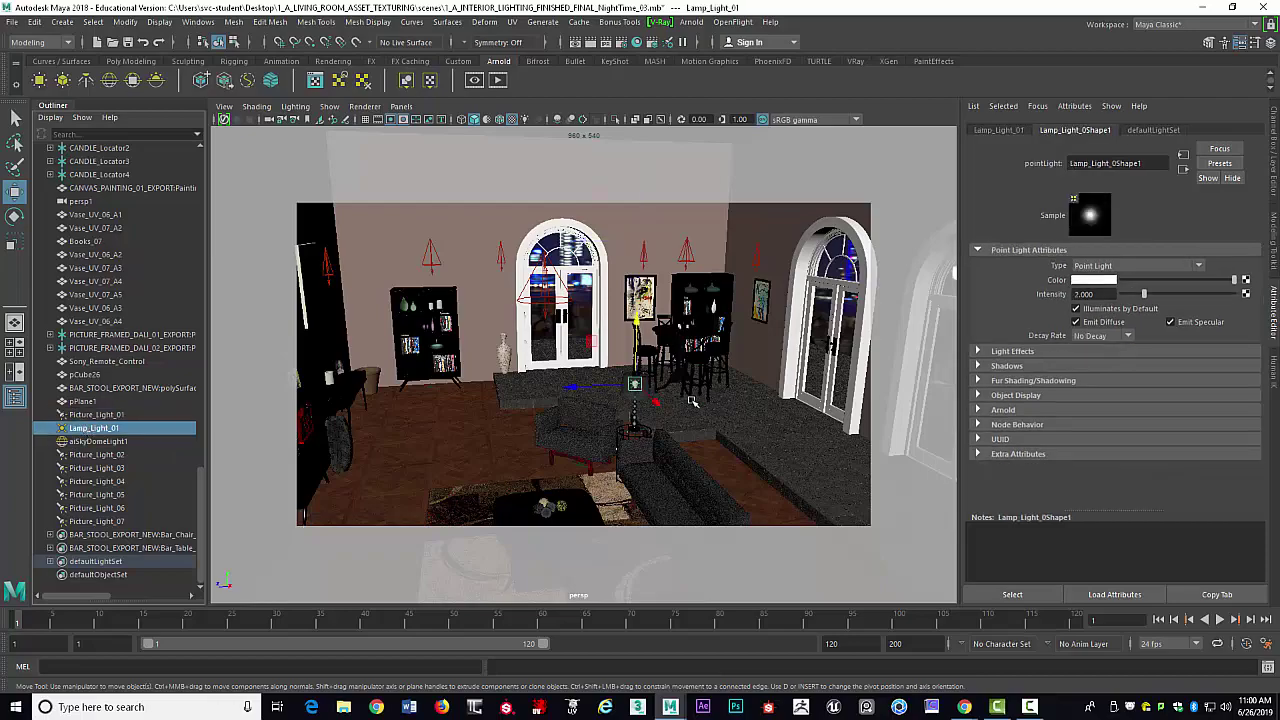
alt+drag(668, 408, 718, 411)
scroll(718, 411, up, 3)
alt+middle_drag(718, 411, 700, 201)
scroll(700, 201, up, 2)
alt+drag(702, 243, 713, 282)
alt+middle_drag(713, 282, 697, 391)
alt+drag(697, 397, 734, 357)
alt+middle_drag(734, 357, 663, 354)
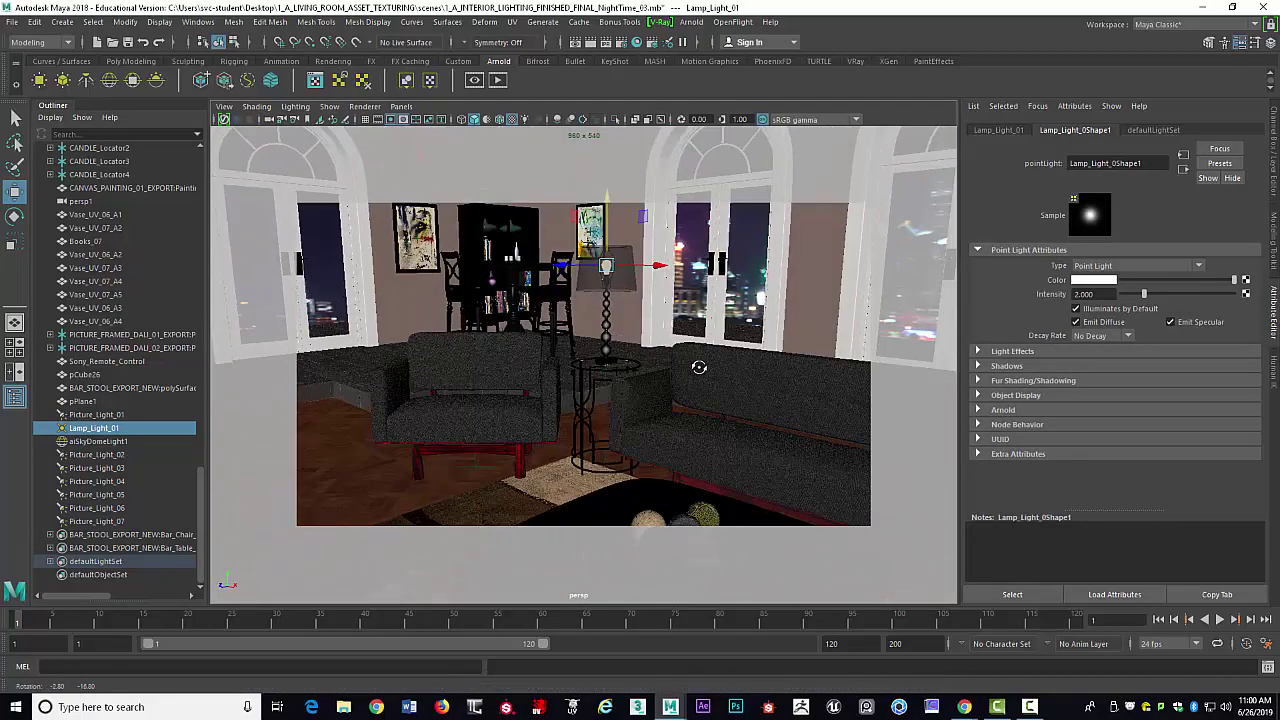
scroll(781, 373, up, 3)
scroll(779, 356, down, 3)
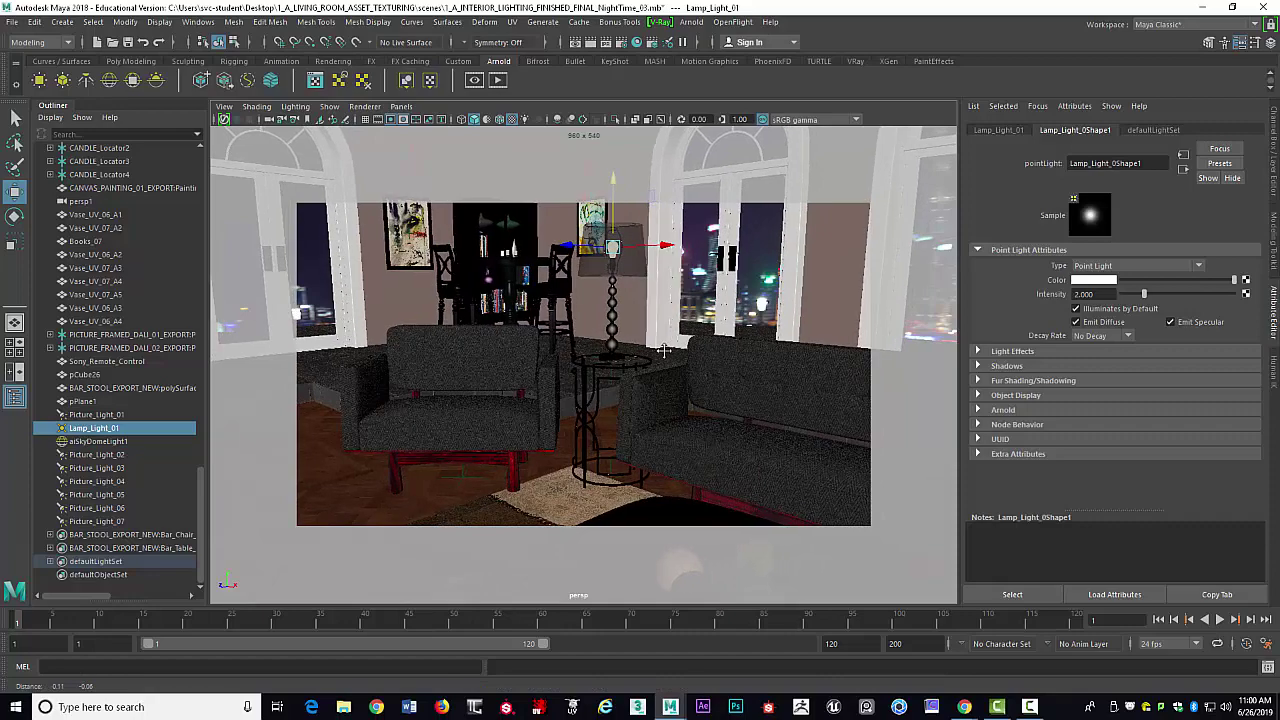
alt+right_drag(663, 354, 636, 346)
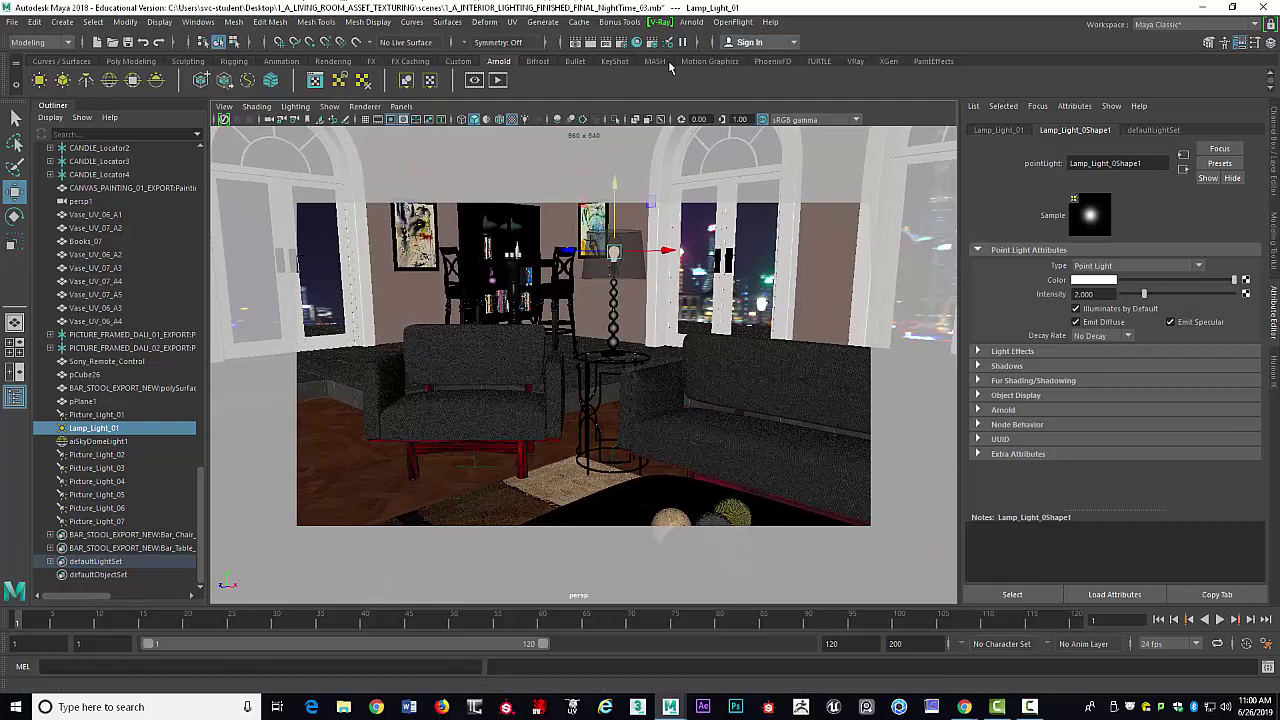
click(590, 45)
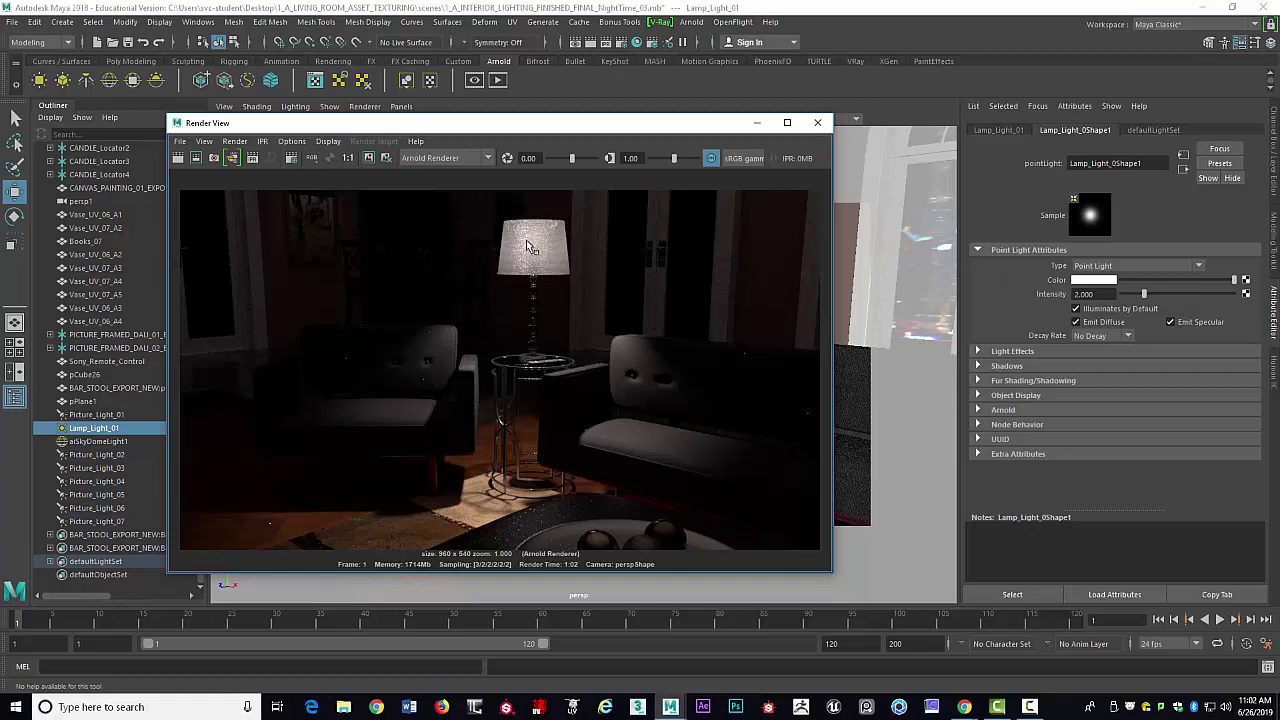
Show the attributes of aiSkyDomeLight1 and reposition the Render View window to compare them with the lamp render
click(82, 441)
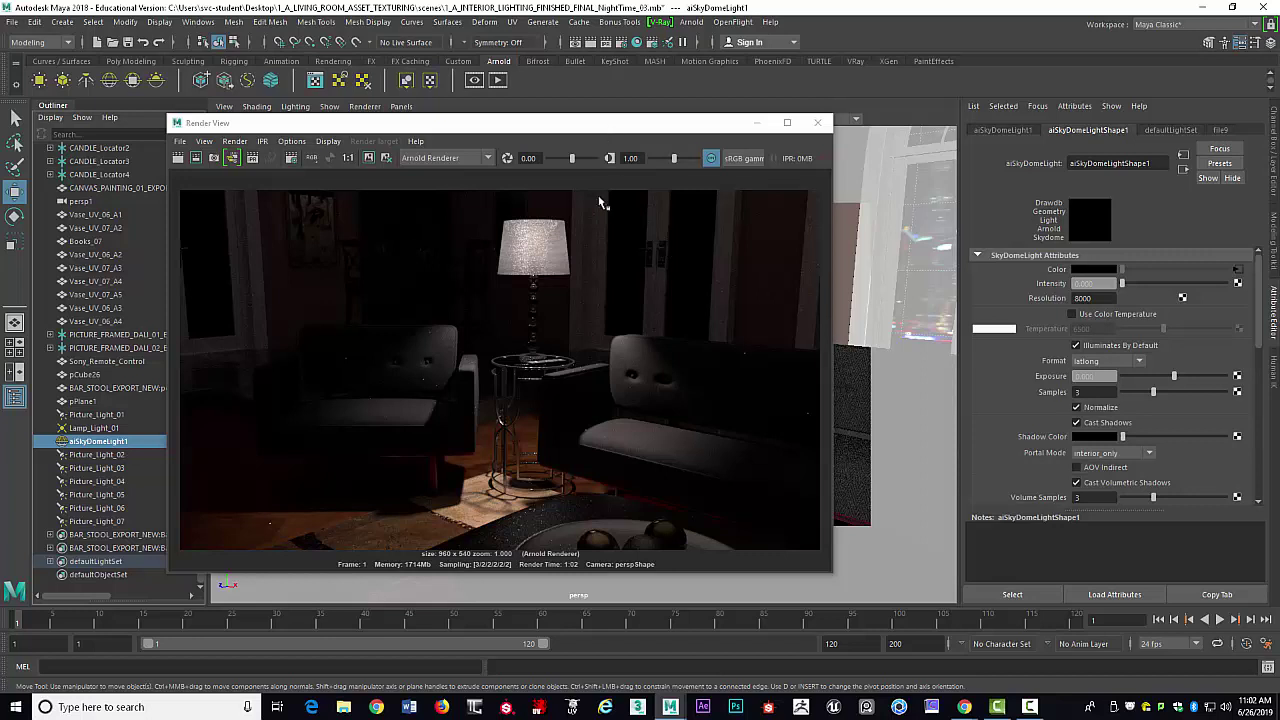
drag(563, 124, 593, 101)
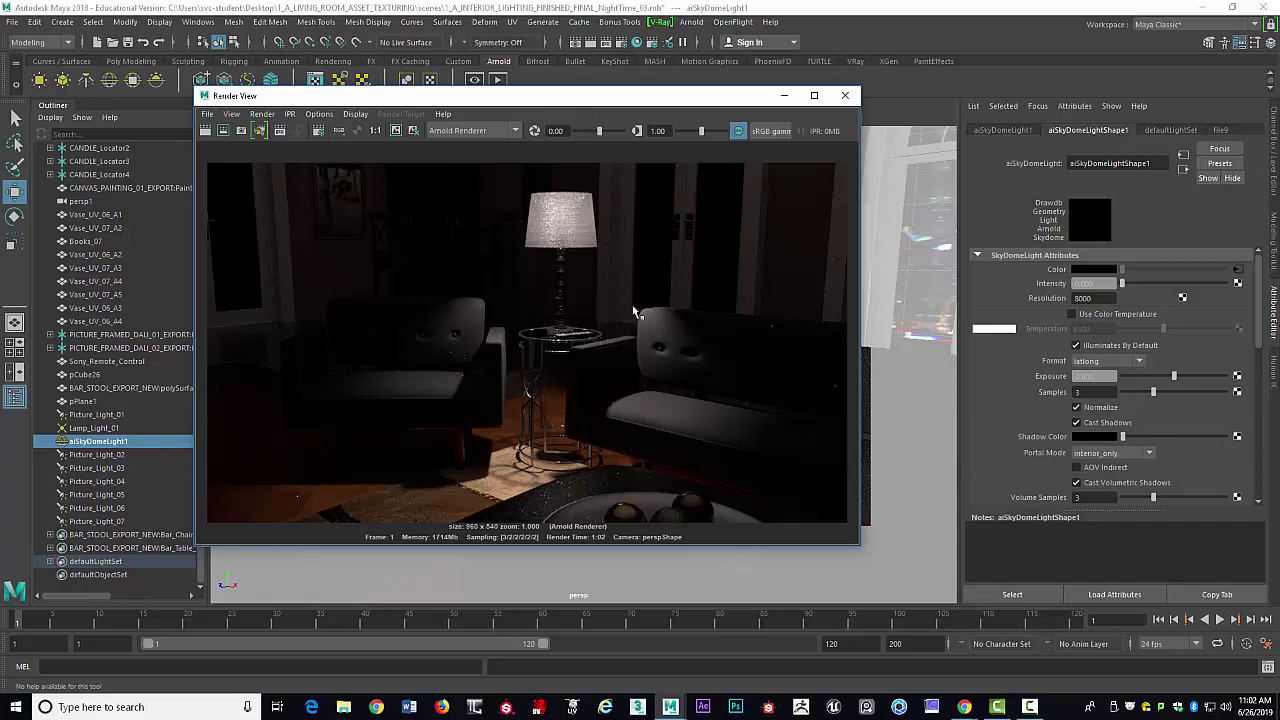
drag(645, 104, 670, 115)
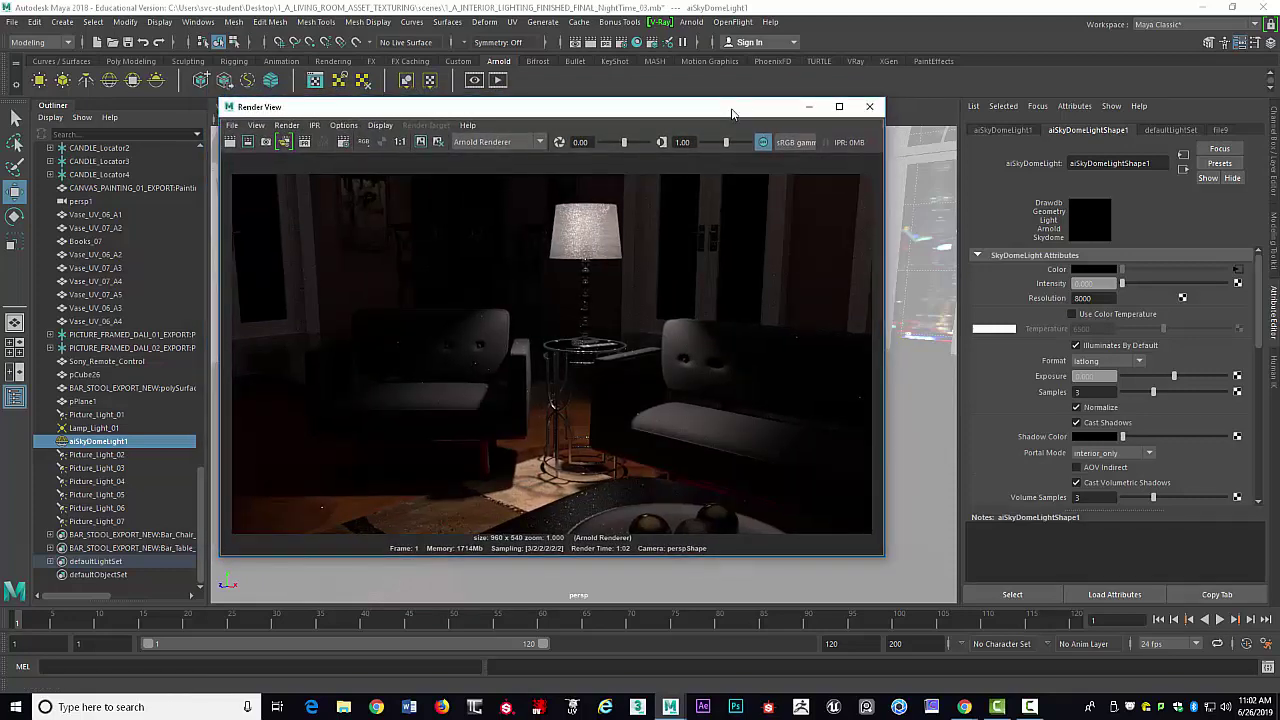